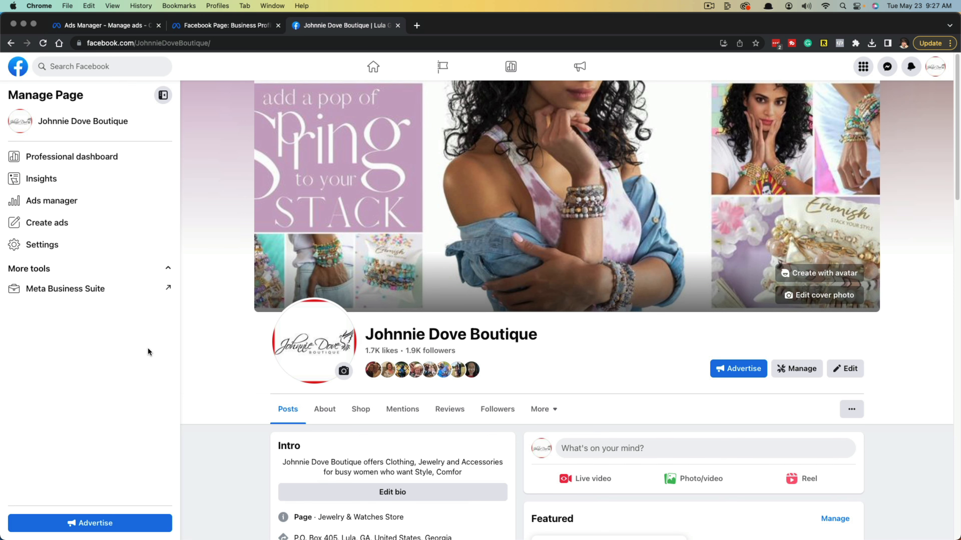
Step: Open the ads manager from the Johnnie Dove Boutique page's management options
{"action": "left_click", "coordinate": [163, 96]}
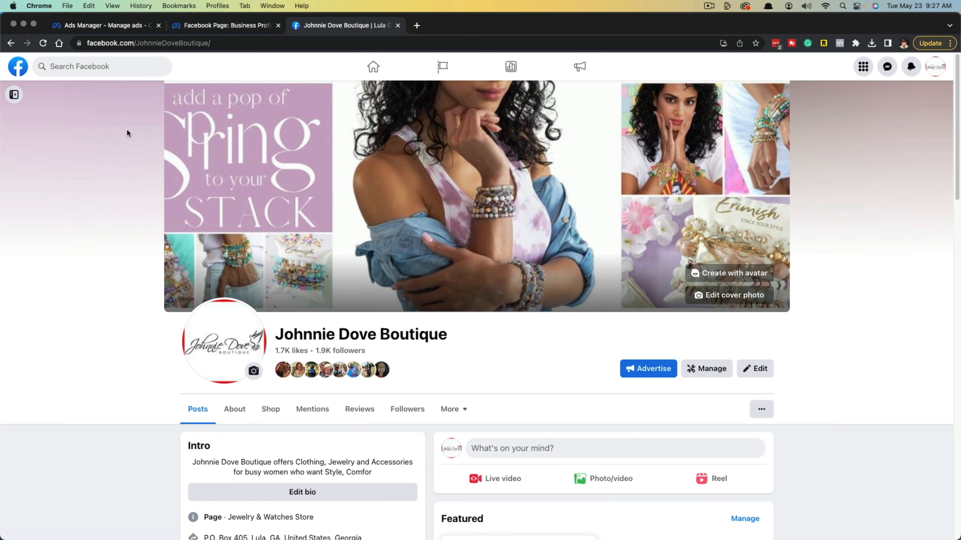
{"action": "left_click", "coordinate": [15, 95]}
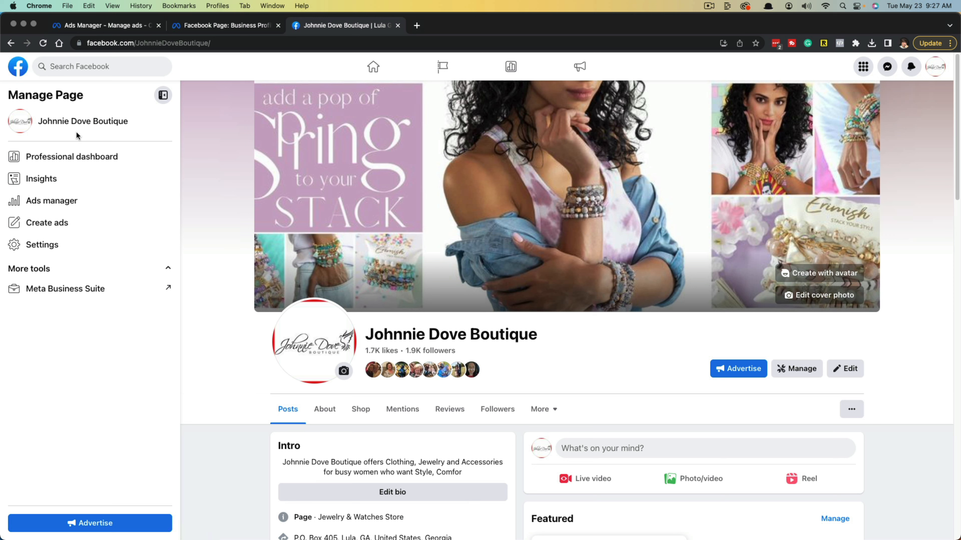
{"action": "left_click", "coordinate": [49, 203]}
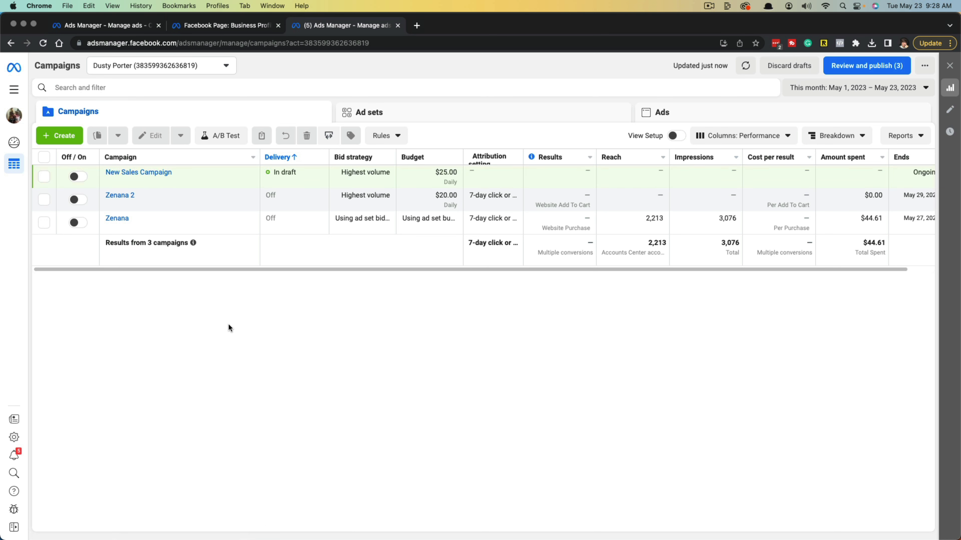
Step: Show more ad accounts and switch to the Johnnie Dove Boutique ad account
{"action": "left_click", "coordinate": [140, 66]}
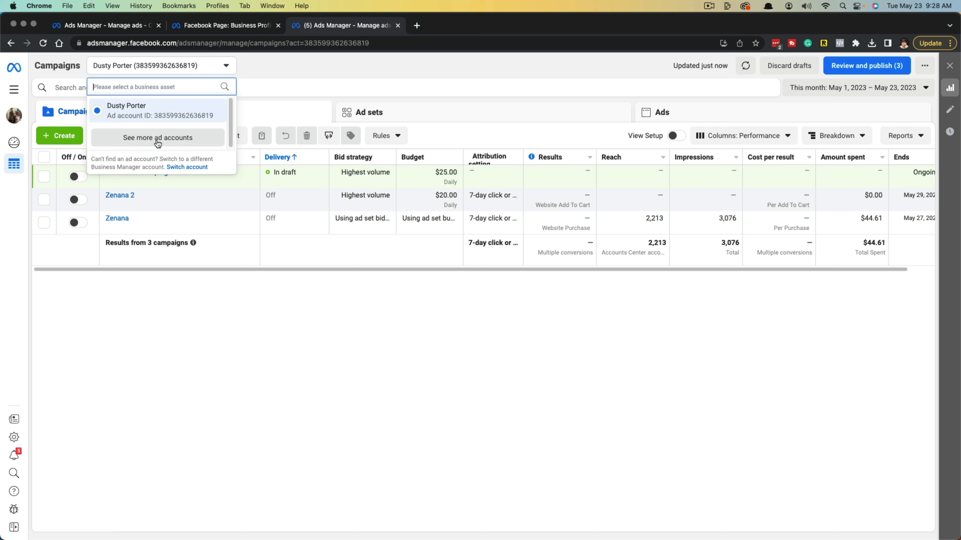
{"action": "left_click", "coordinate": [141, 139]}
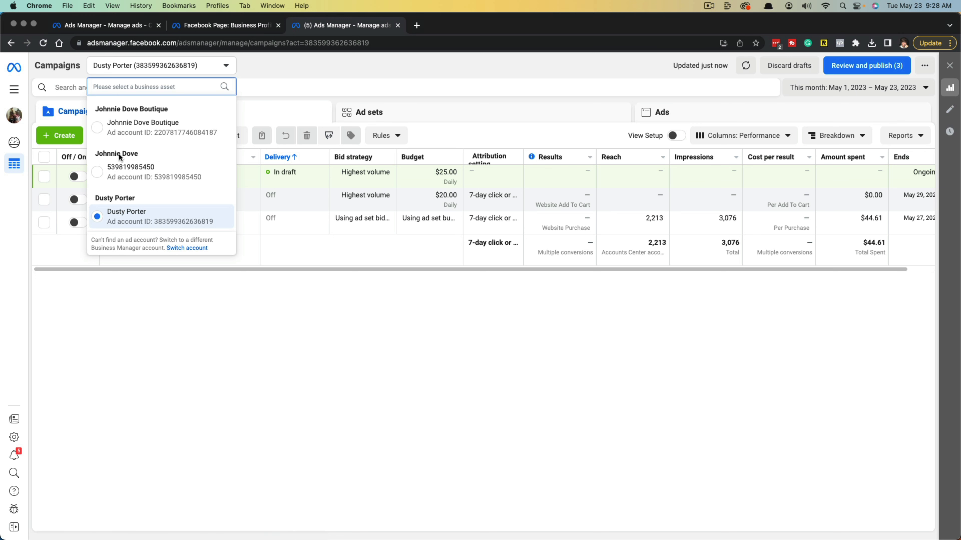
{"action": "left_click", "coordinate": [136, 127]}
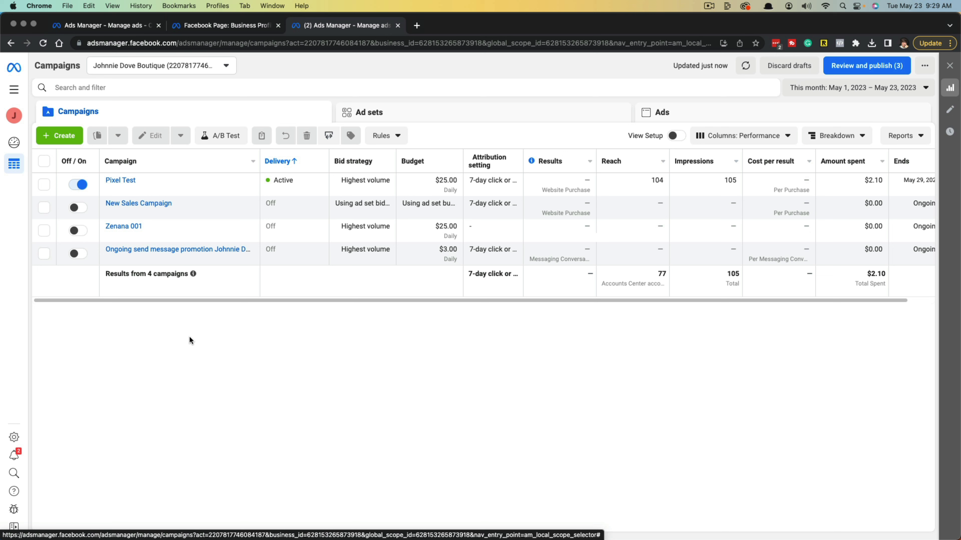
Step: Look through the sections of the business settings and return to the campaigns list
{"action": "left_click", "coordinate": [13, 439]}
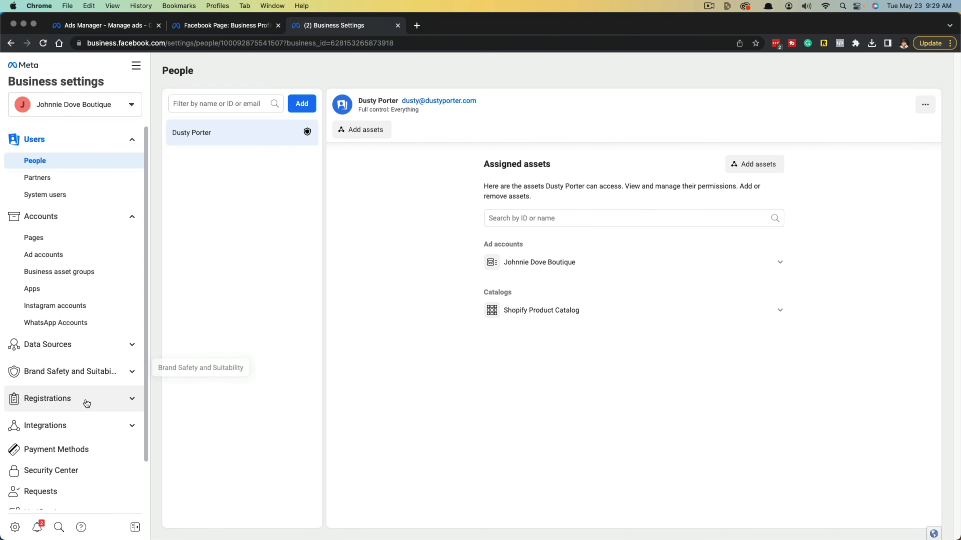
{"action": "scroll", "coordinate": [71, 424], "scroll_direction": "down", "scroll_amount": 2}
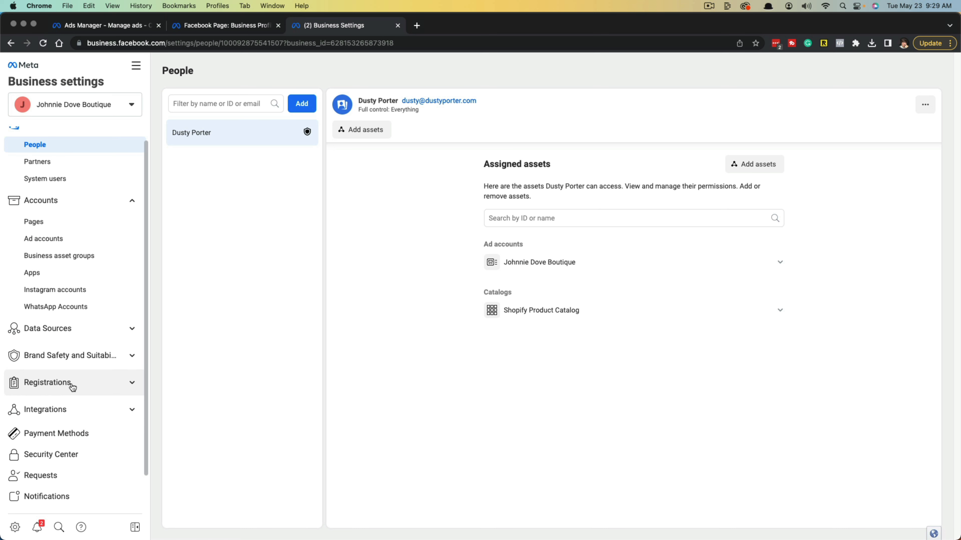
{"action": "scroll", "coordinate": [71, 388], "scroll_direction": "up", "scroll_amount": 1}
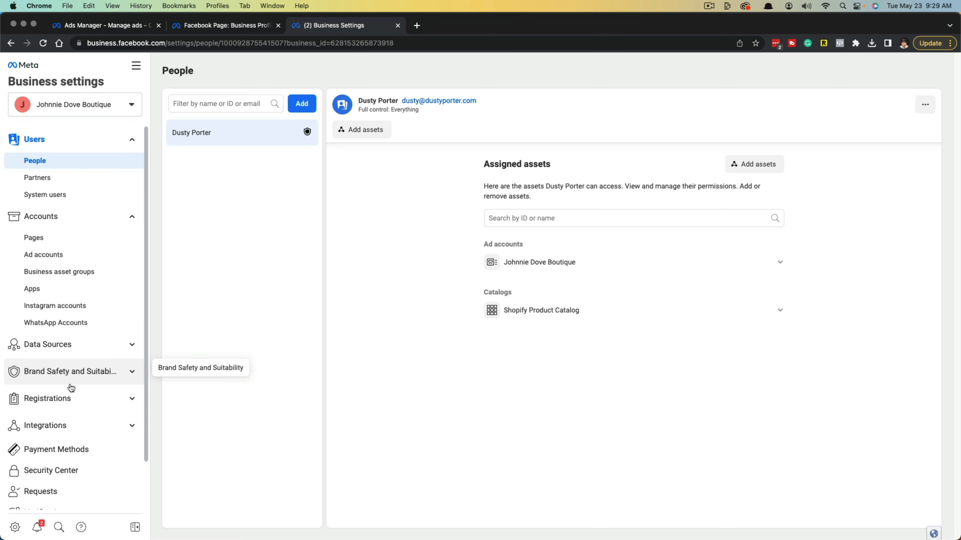
{"action": "scroll", "coordinate": [71, 387], "scroll_direction": "down", "scroll_amount": 3}
{"action": "scroll", "coordinate": [71, 390], "scroll_direction": "up", "scroll_amount": 3}
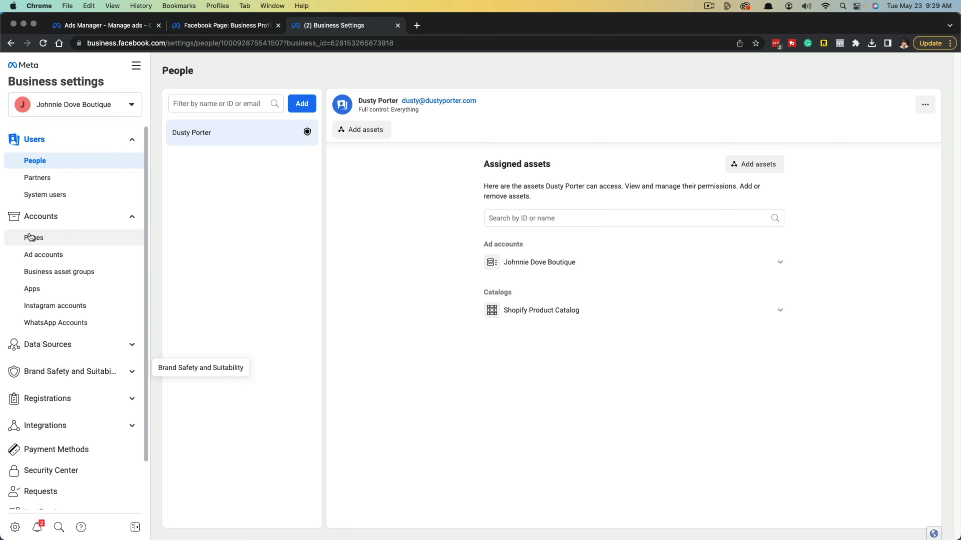
{"action": "left_click", "coordinate": [12, 43]}
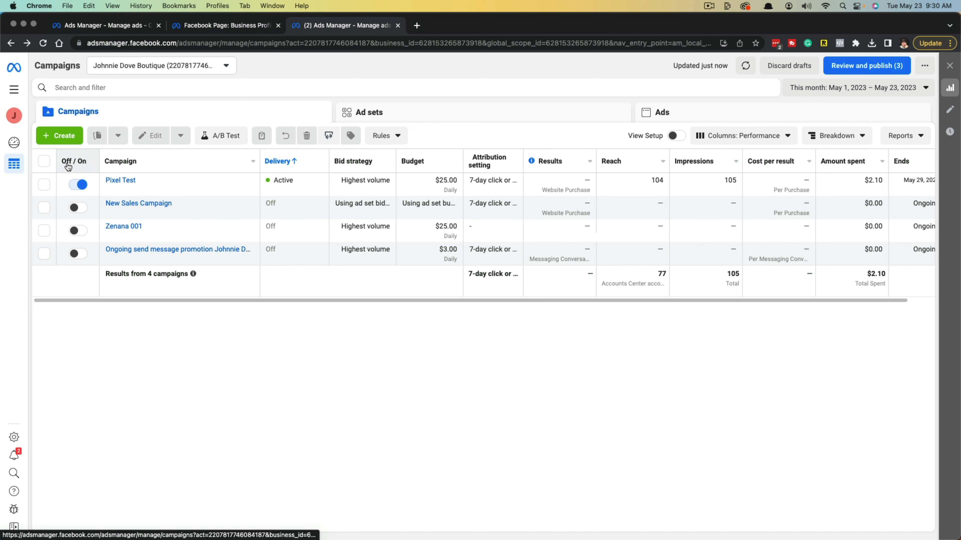
Step: Create a new campaign with the Sales objective and name it "Tutorial Ad Campaign"
{"action": "left_click", "coordinate": [68, 138]}
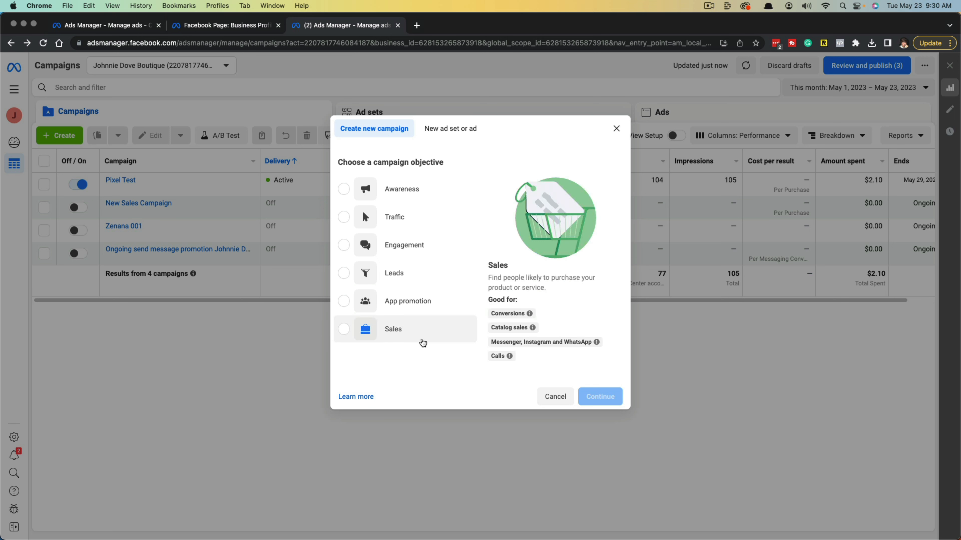
{"action": "left_click", "coordinate": [346, 332]}
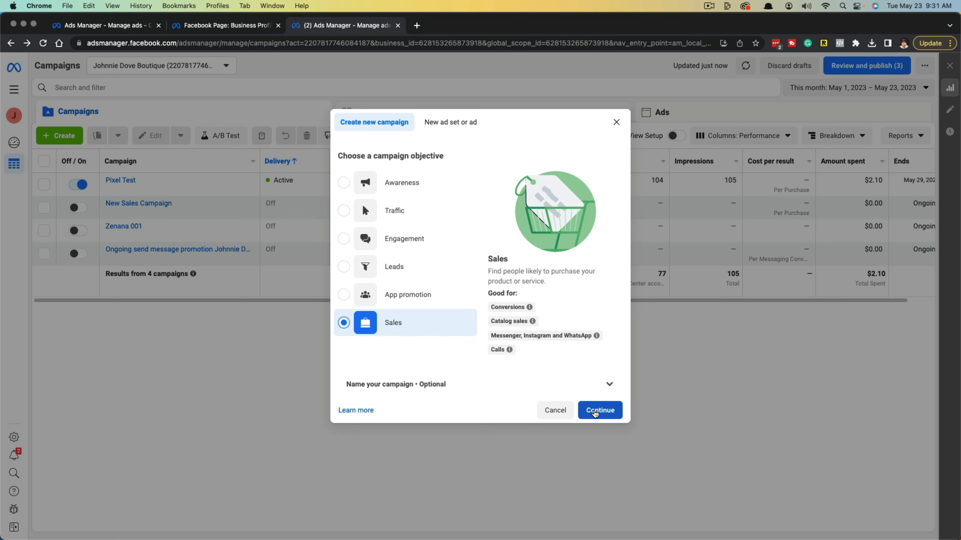
{"action": "left_click", "coordinate": [401, 379]}
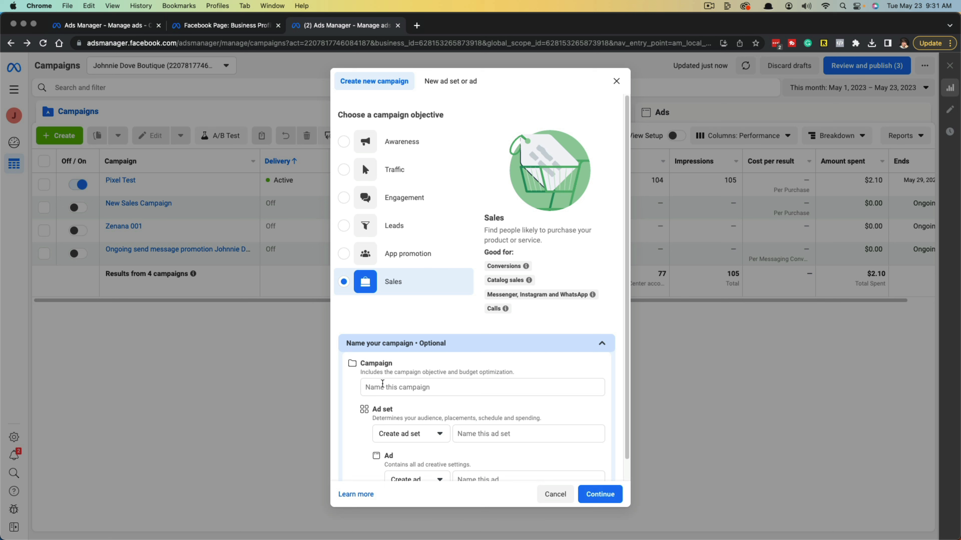
{"action": "scroll", "coordinate": [407, 349], "scroll_direction": "down", "scroll_amount": 1}
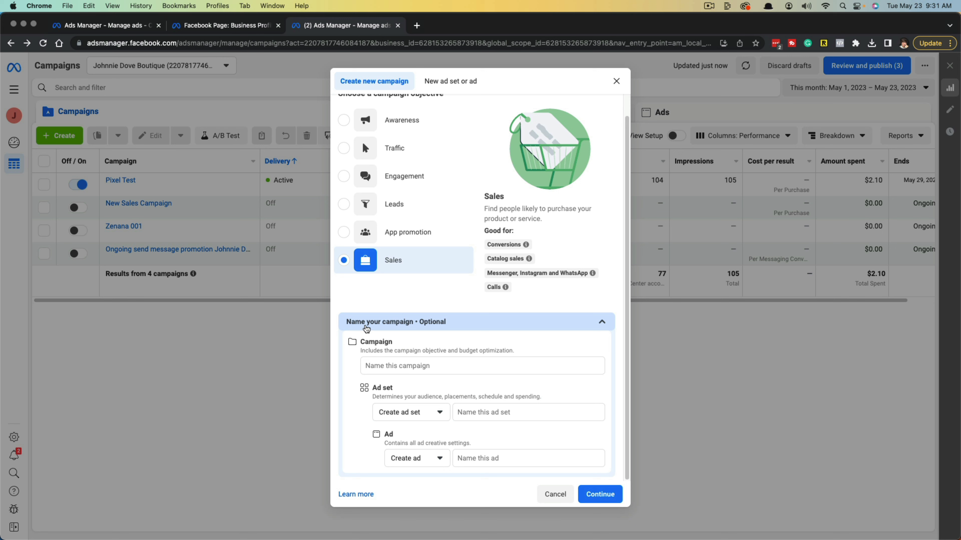
{"action": "left_click", "coordinate": [394, 366]}
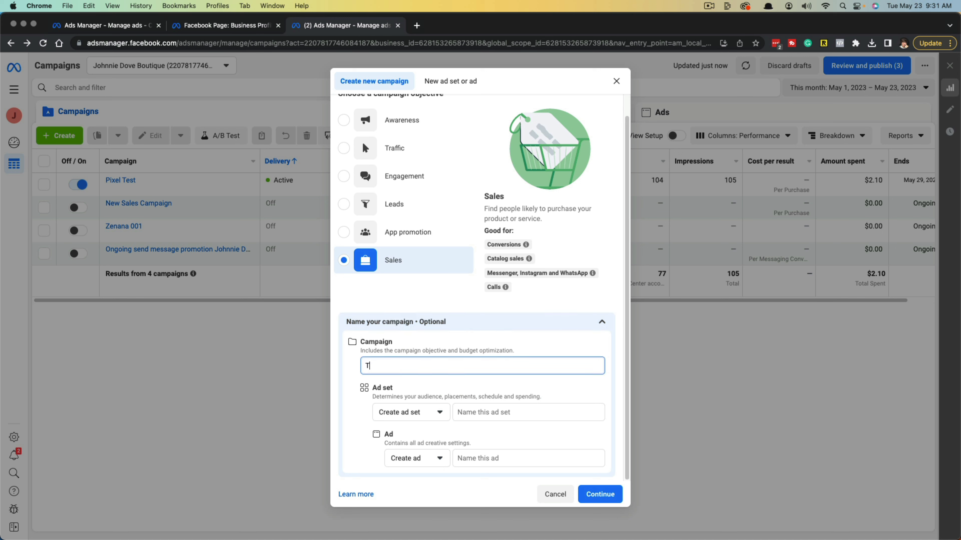
{"action": "type", "text": "Tutorial Ad Campaign"}
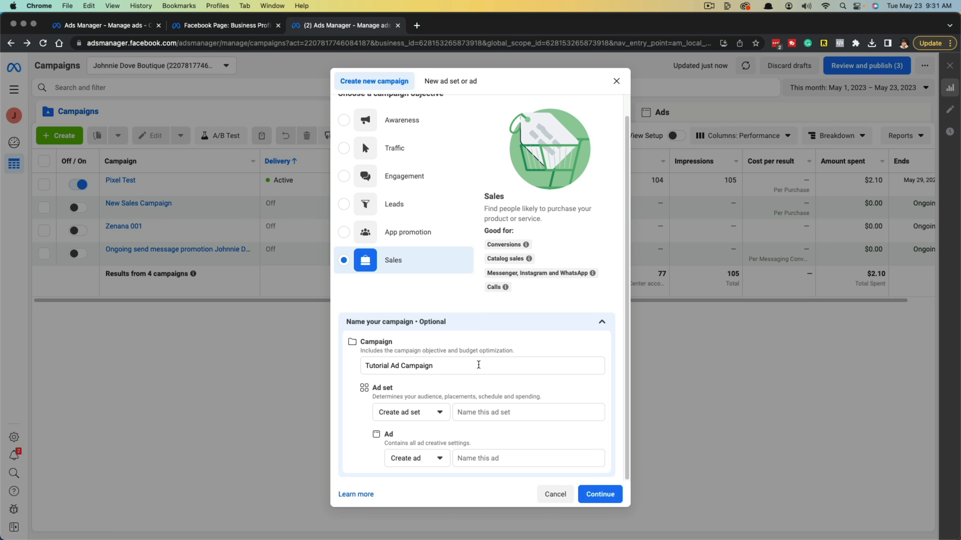
{"action": "left_click", "coordinate": [544, 325]}
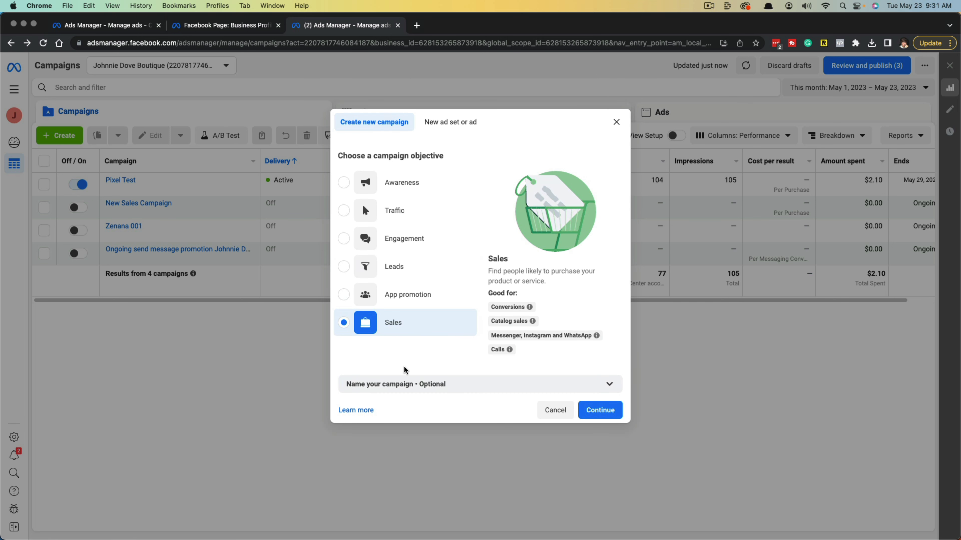
{"action": "left_click", "coordinate": [598, 413]}
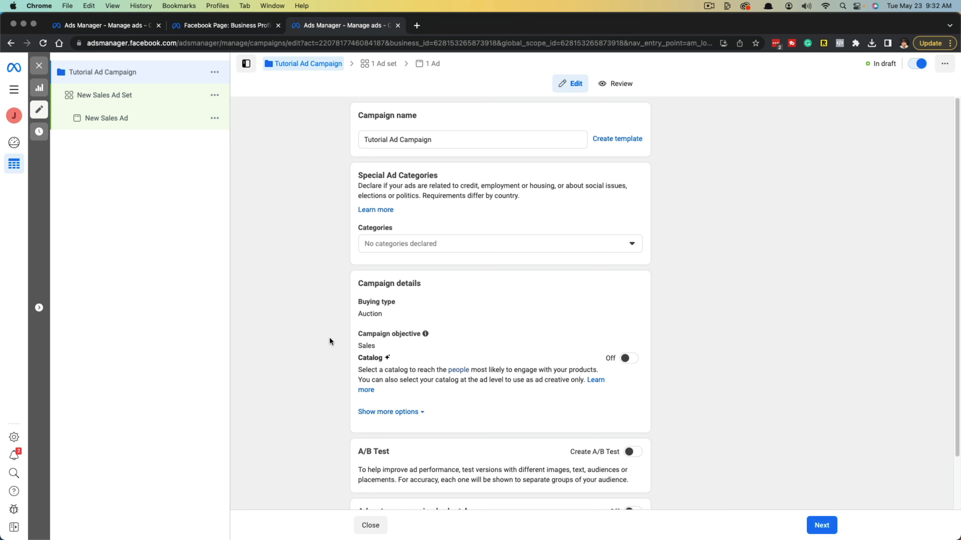
Step: Review the campaign's special ad category choices without declaring any
{"action": "scroll", "coordinate": [305, 323], "scroll_direction": "down", "scroll_amount": 1}
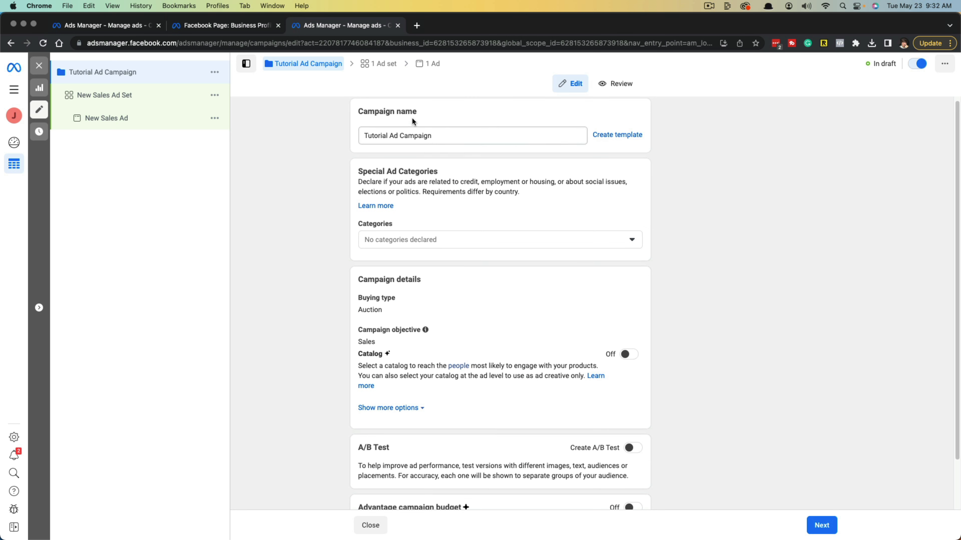
{"action": "scroll", "coordinate": [330, 240], "scroll_direction": "down", "scroll_amount": 1}
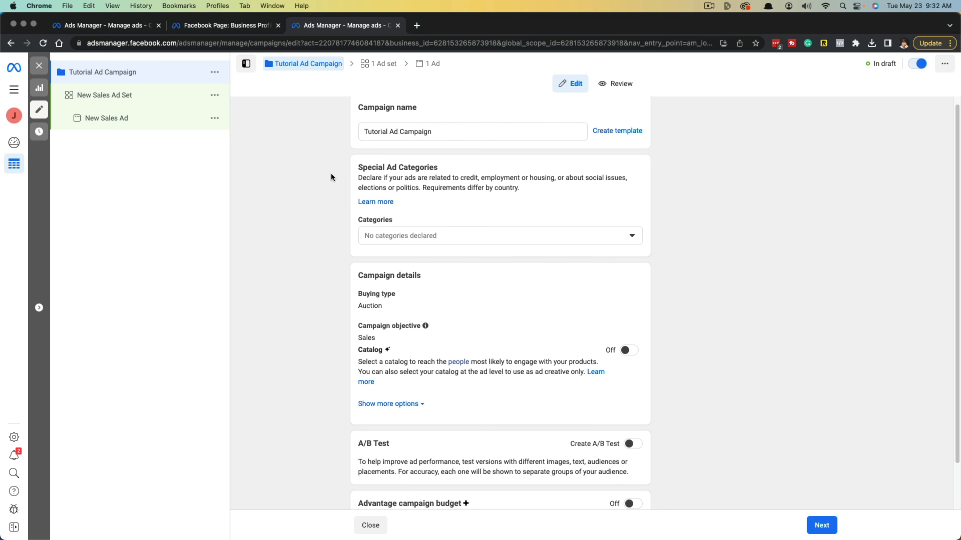
{"action": "left_click", "coordinate": [404, 242]}
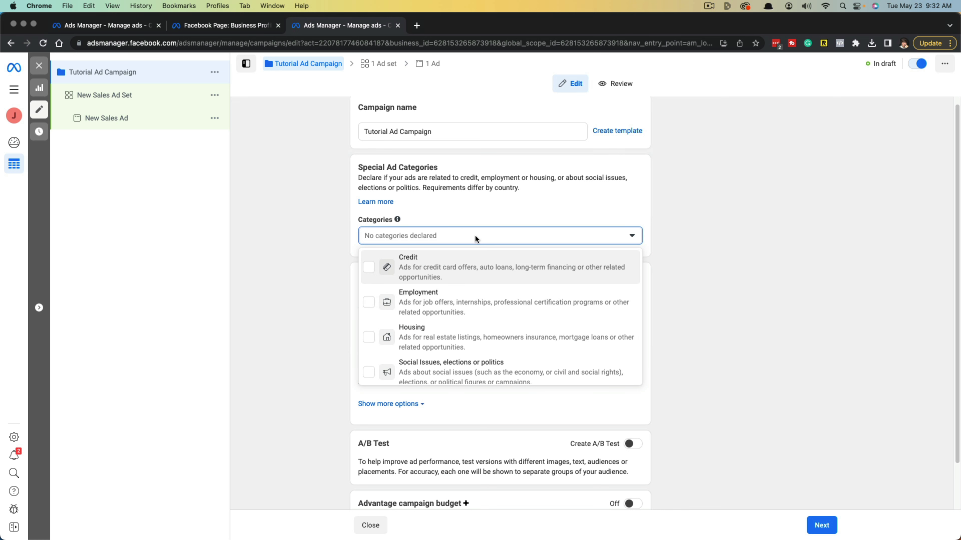
{"action": "left_click", "coordinate": [305, 310]}
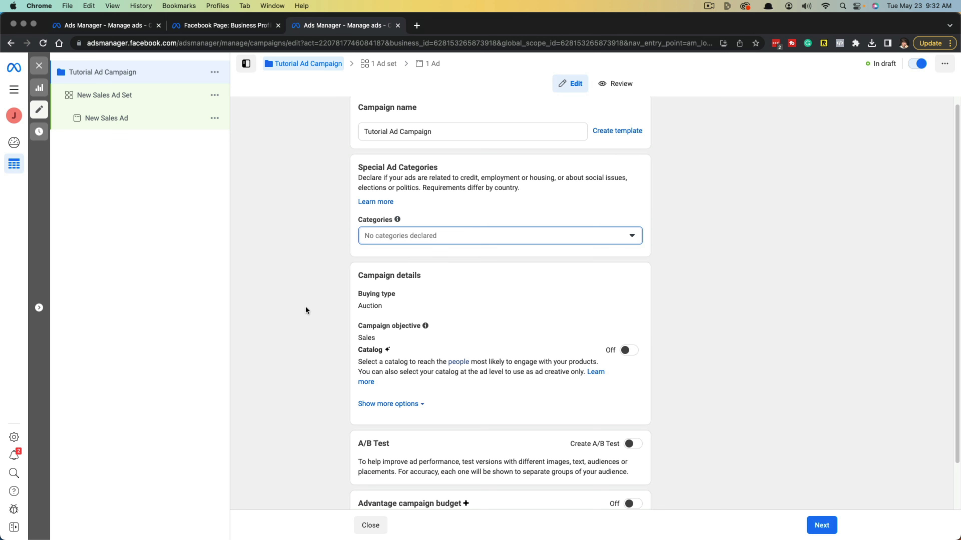
Step: Check the available buying types in the campaign details, keeping Auction
{"action": "scroll", "coordinate": [308, 300], "scroll_direction": "down", "scroll_amount": 2}
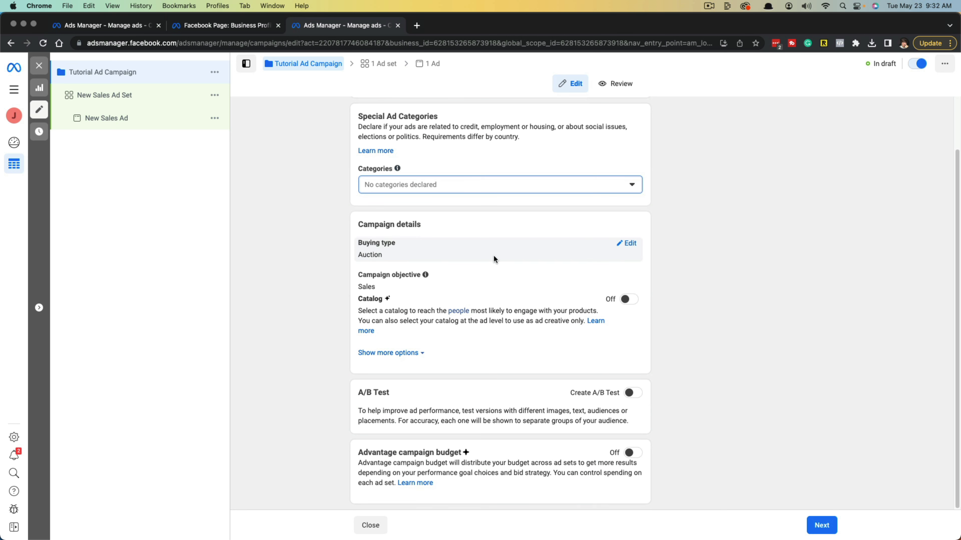
{"action": "left_click", "coordinate": [628, 243]}
{"action": "left_click", "coordinate": [458, 265]}
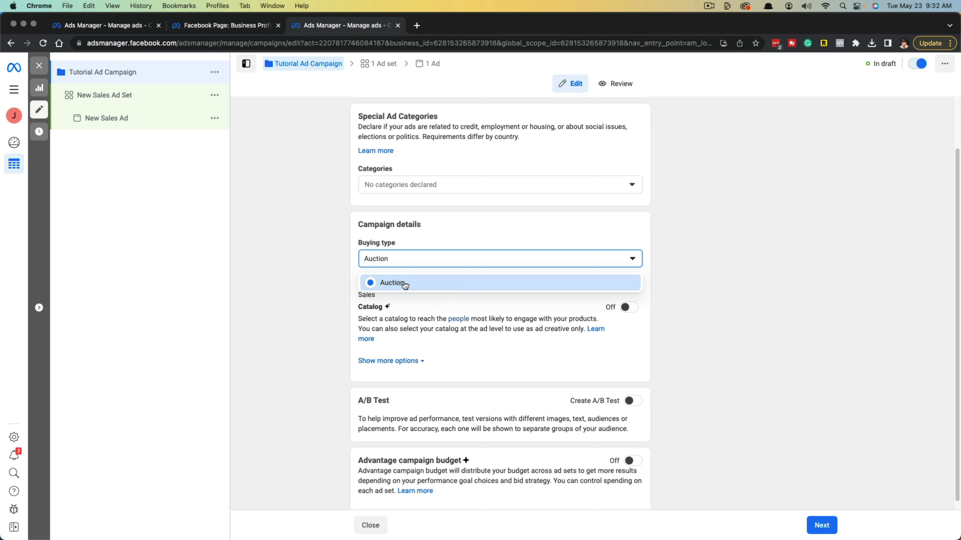
{"action": "left_click", "coordinate": [313, 255]}
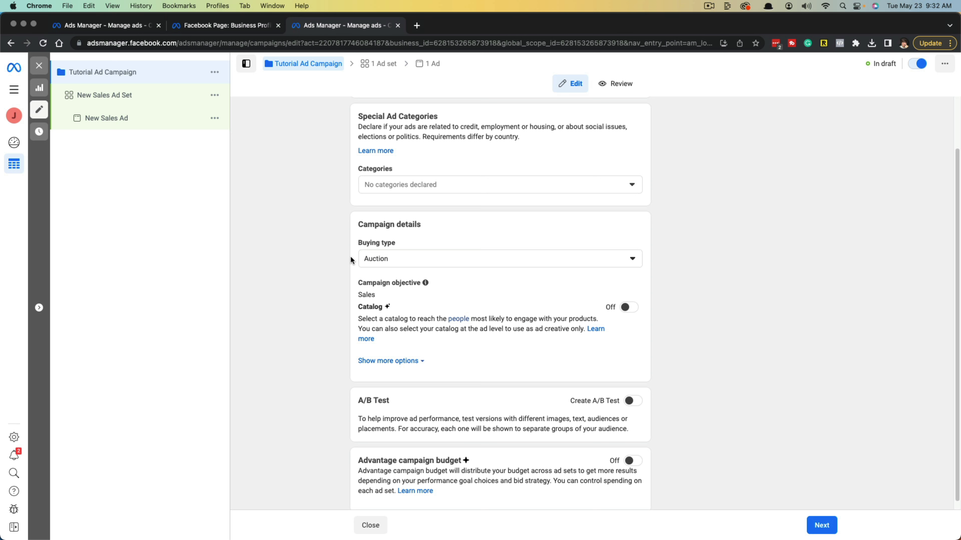
Step: Turn on the catalog option to review its settings and switch it back off
{"action": "scroll", "coordinate": [351, 259], "scroll_direction": "down", "scroll_amount": 1}
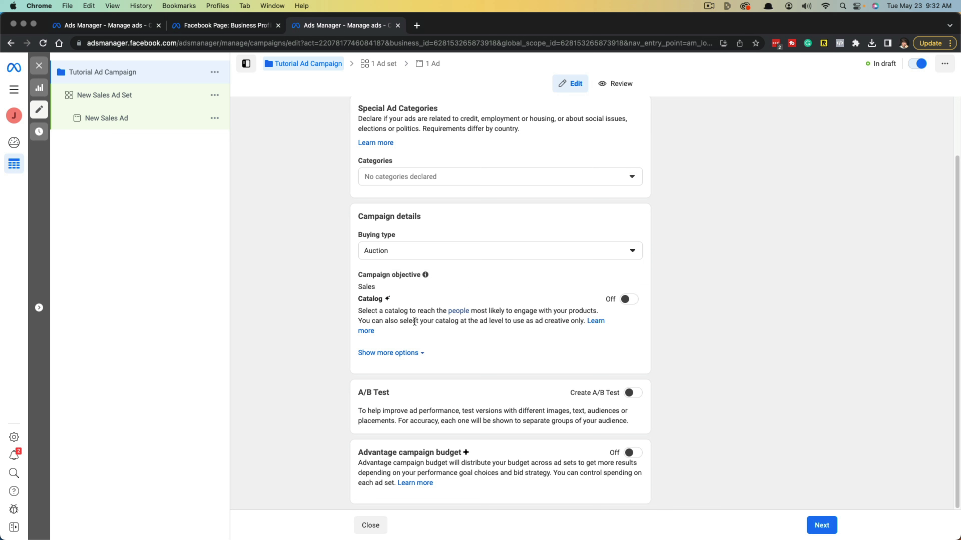
{"action": "left_click", "coordinate": [626, 301]}
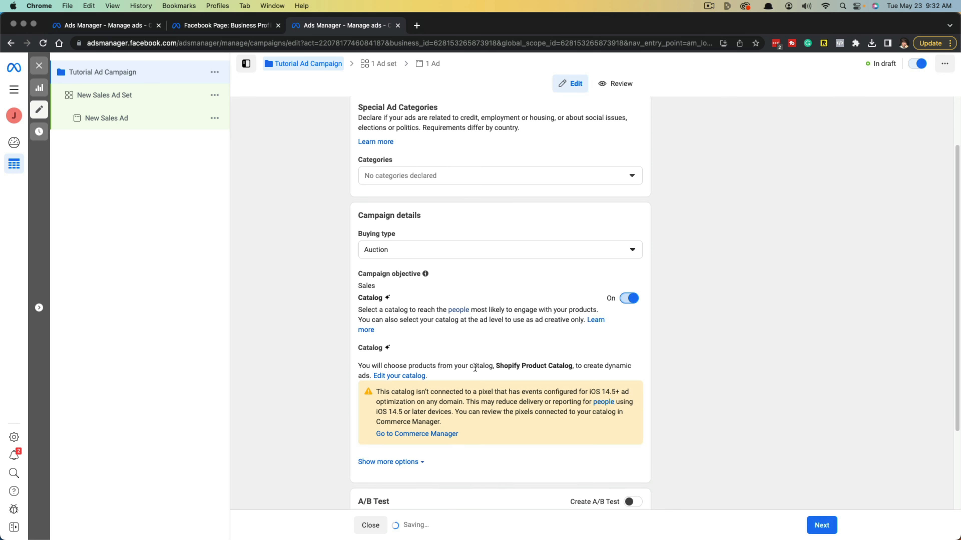
{"action": "scroll", "coordinate": [472, 361], "scroll_direction": "down", "scroll_amount": 2}
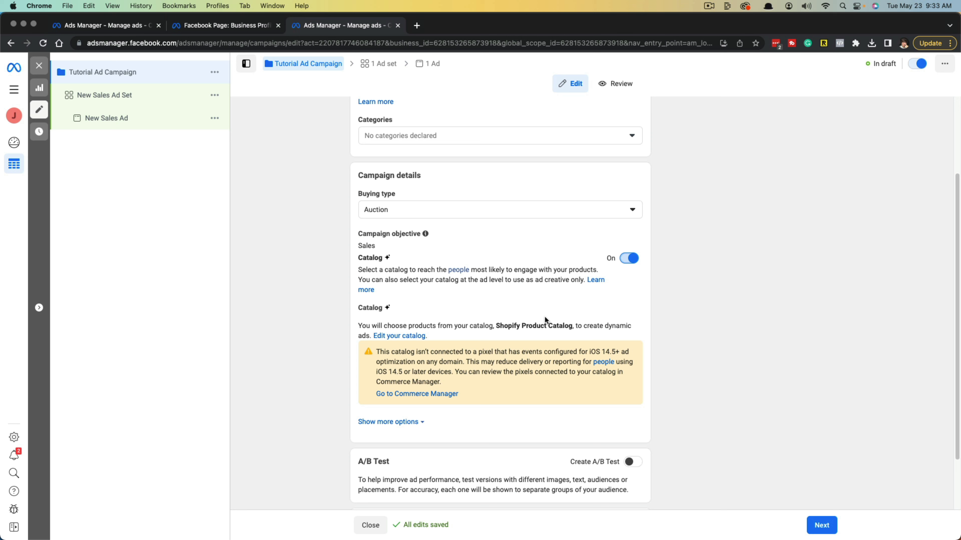
{"action": "left_click", "coordinate": [629, 259]}
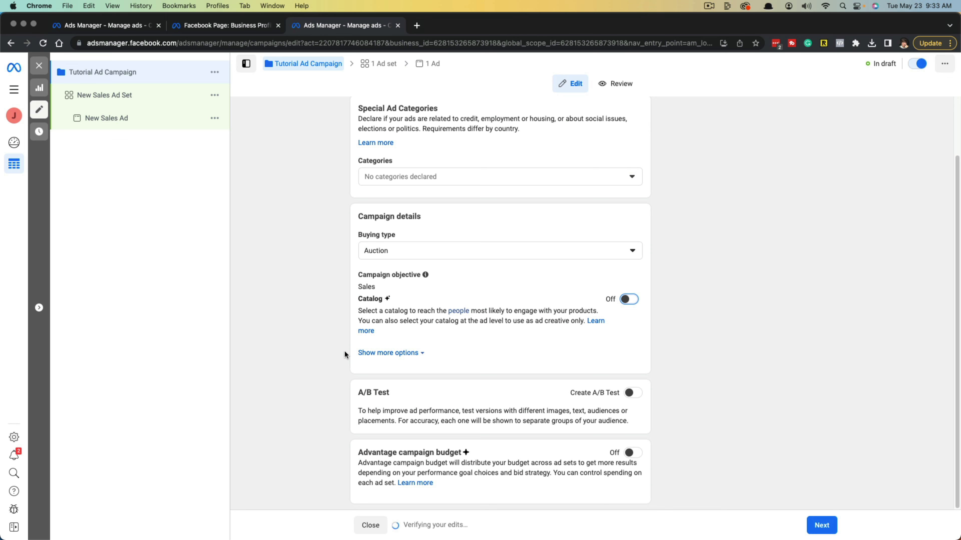
Step: Turn on the A/B test option to review its description and switch it back off
{"action": "left_click", "coordinate": [631, 393]}
{"action": "scroll", "coordinate": [277, 380], "scroll_direction": "down", "scroll_amount": 2}
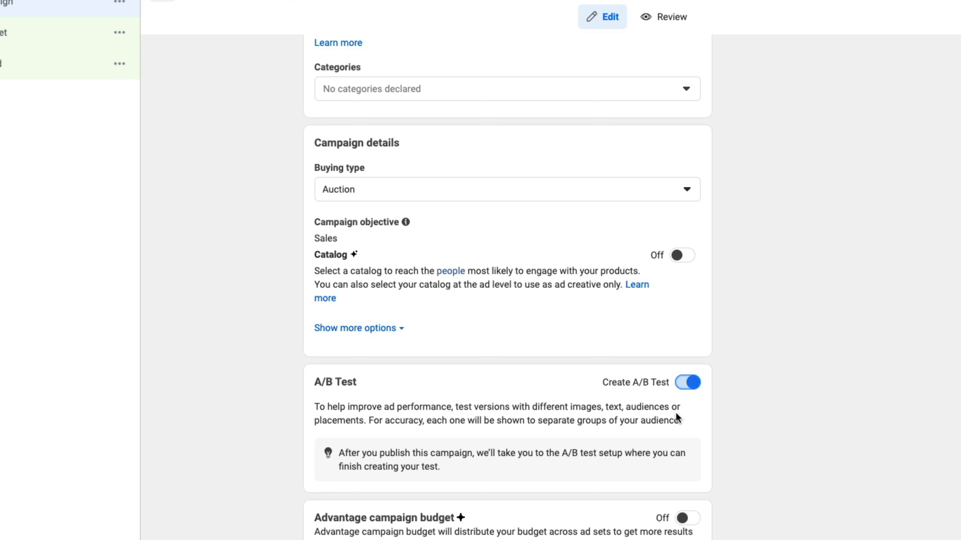
{"action": "left_click", "coordinate": [687, 382]}
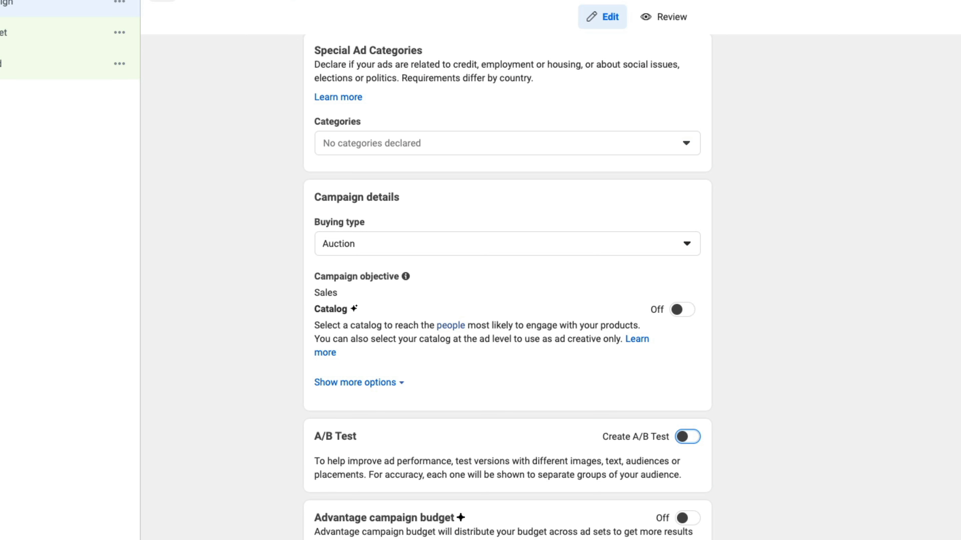
Step: Turn on the Advantage campaign budget and review the budget types, keeping Daily Budget
{"action": "left_click", "coordinate": [684, 518]}
{"action": "scroll", "coordinate": [330, 384], "scroll_direction": "down", "scroll_amount": 4}
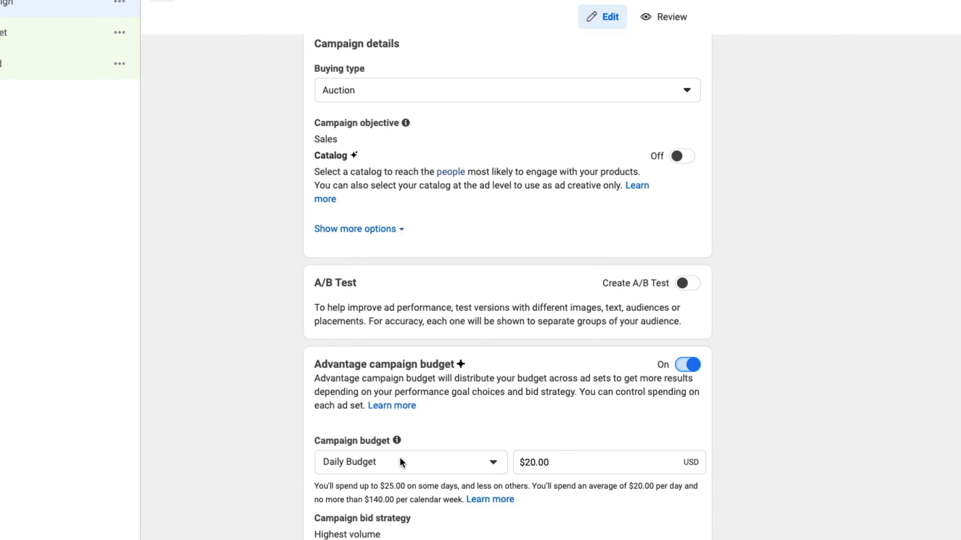
{"action": "left_click", "coordinate": [399, 457]}
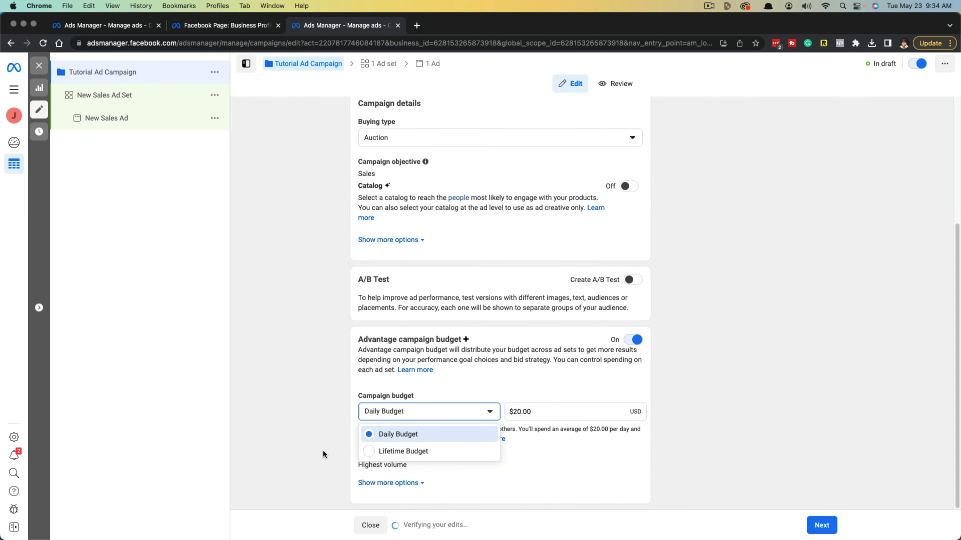
{"action": "left_click", "coordinate": [315, 441]}
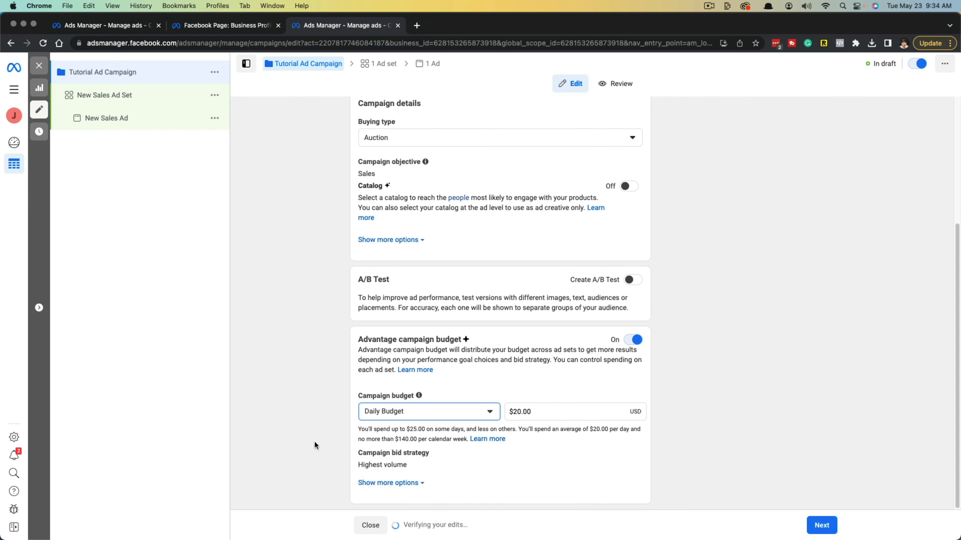
Step: Set the campaign's daily budget to $10
{"action": "left_click", "coordinate": [526, 413]}
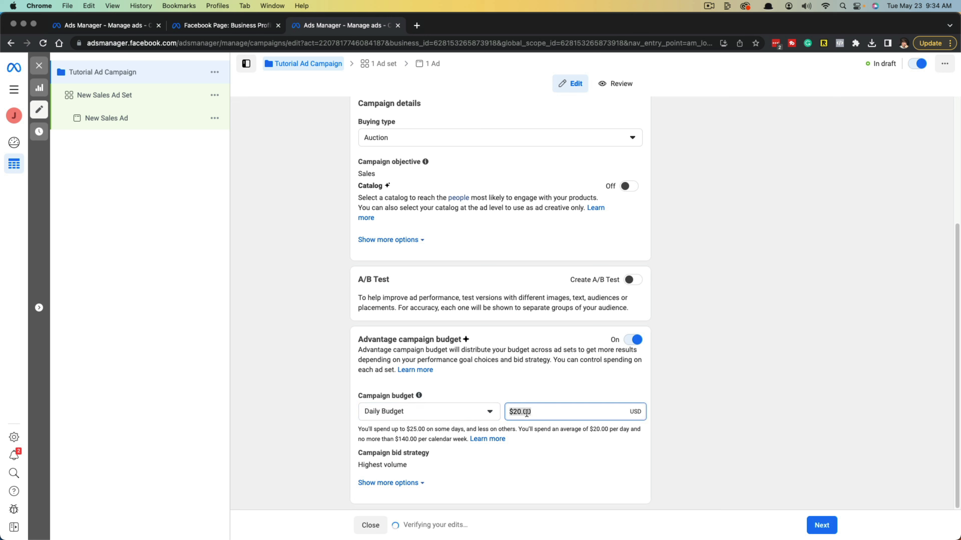
{"action": "type", "text": "10"}
{"action": "left_click", "coordinate": [687, 413]}
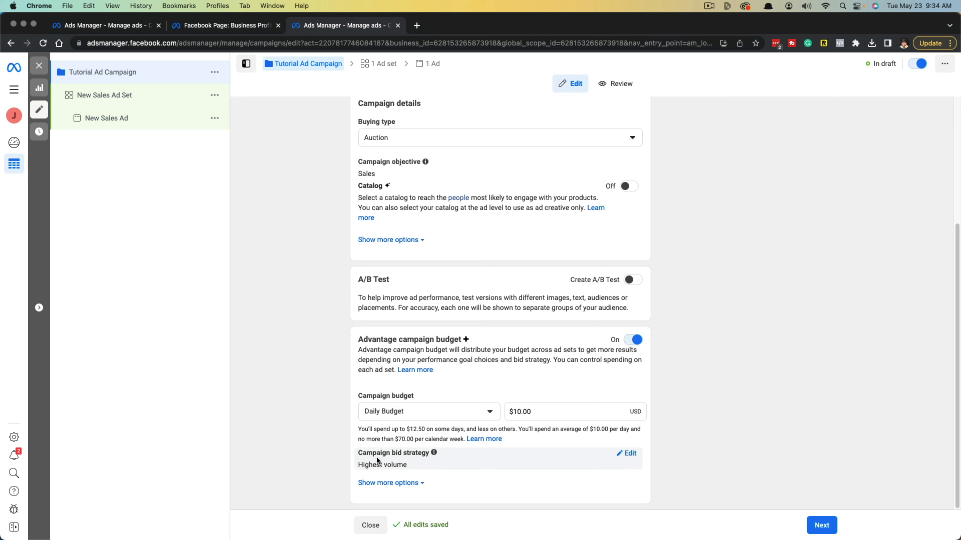
Step: Review the campaign bid strategy choices, keeping Highest volume, and check the ad scheduling setting among the extra budget options
{"action": "left_click", "coordinate": [628, 454]}
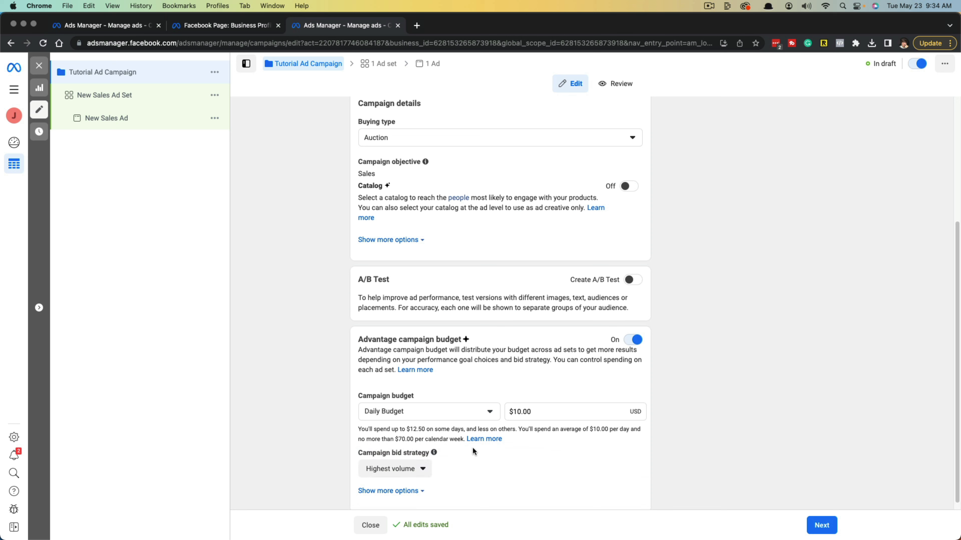
{"action": "left_click", "coordinate": [418, 460]}
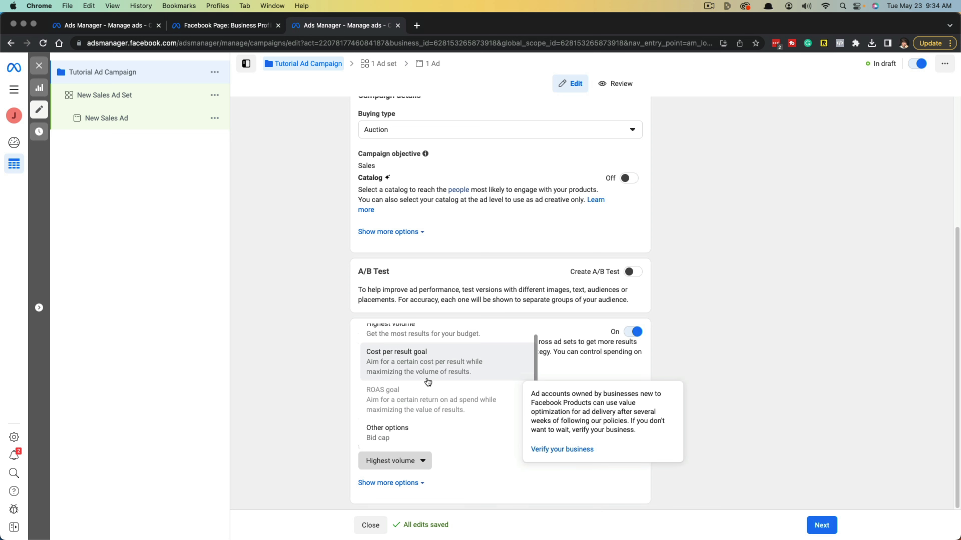
{"action": "scroll", "coordinate": [433, 394], "scroll_direction": "up", "scroll_amount": 1}
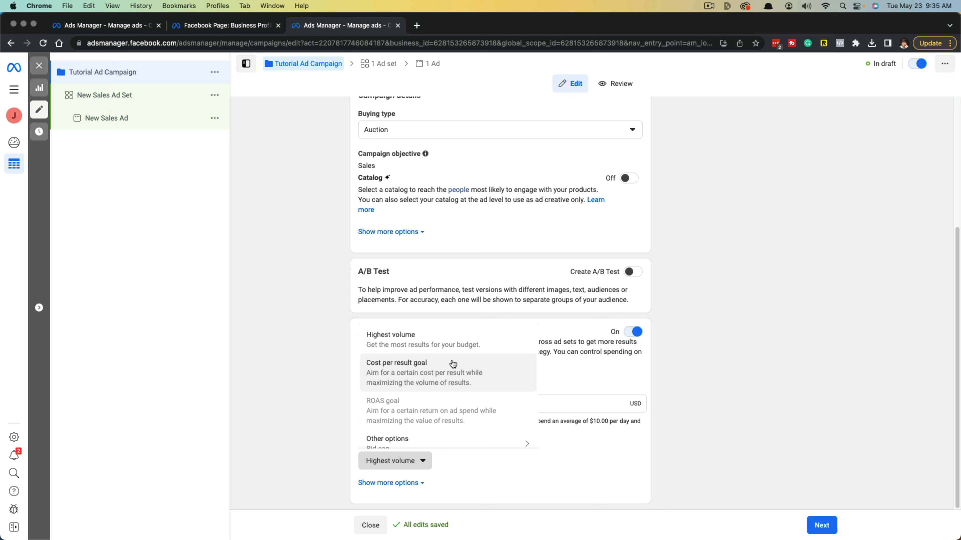
{"action": "mouse_move", "coordinate": [434, 399]}
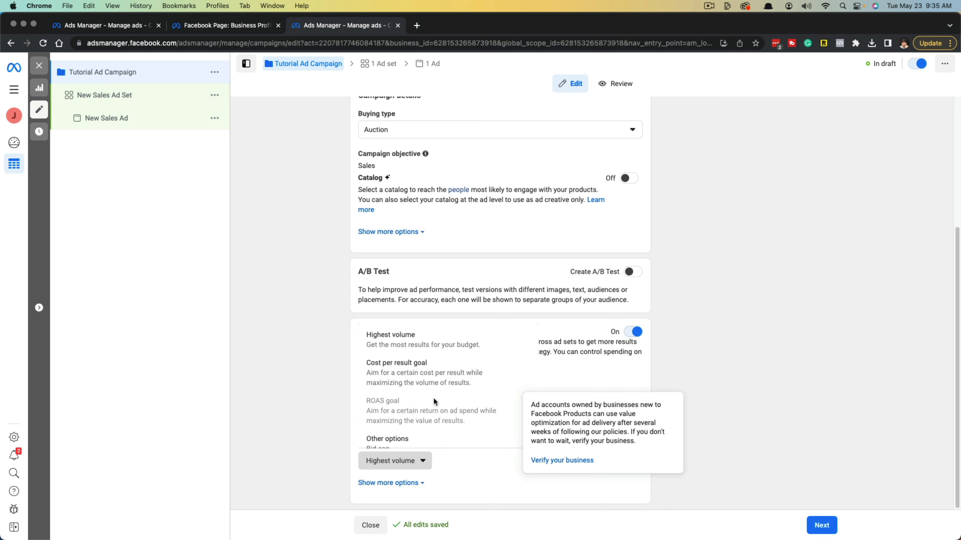
{"action": "scroll", "coordinate": [434, 399], "scroll_direction": "down", "scroll_amount": 1}
{"action": "scroll", "coordinate": [435, 419], "scroll_direction": "up", "scroll_amount": 1}
{"action": "left_click", "coordinate": [403, 334]}
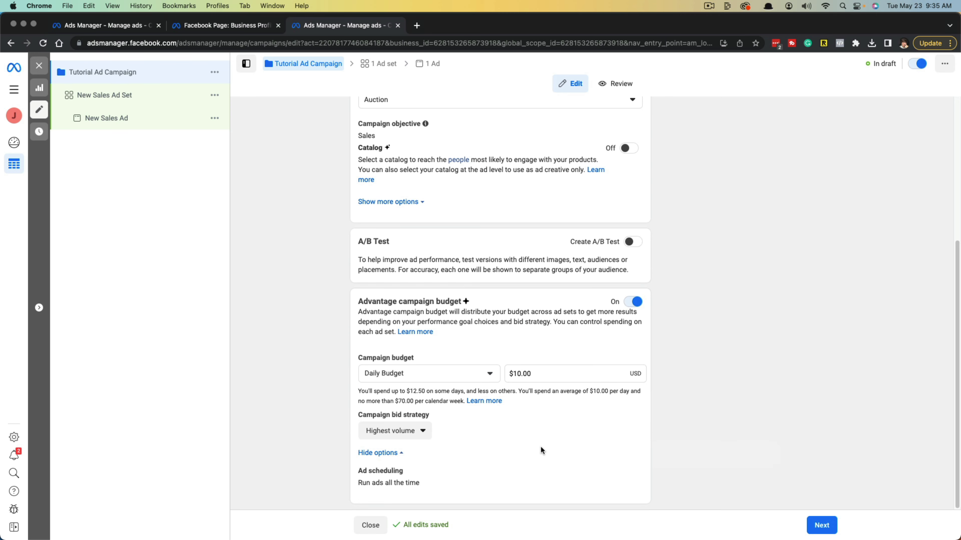
{"action": "left_click", "coordinate": [367, 454]}
{"action": "left_click", "coordinate": [386, 480]}
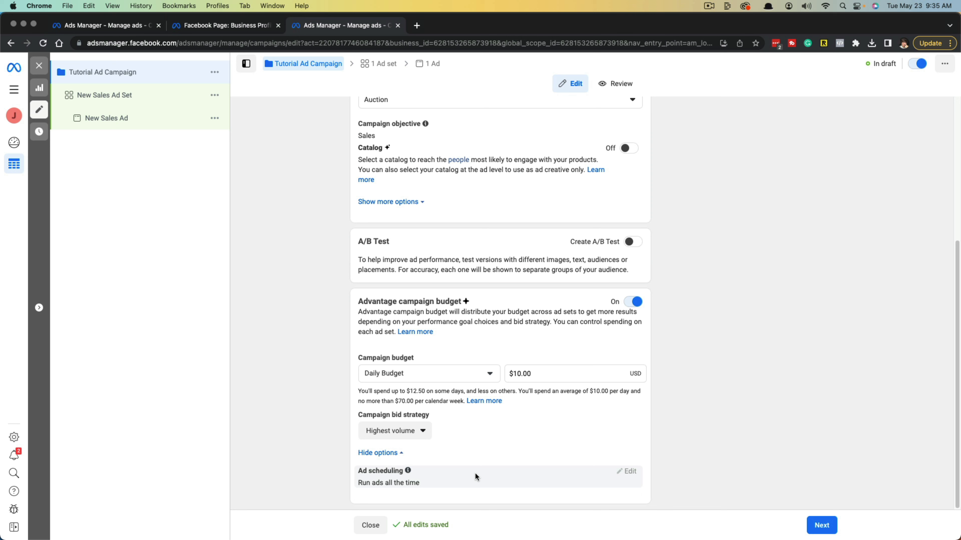
Step: Switch the campaign budget to a Lifetime Budget of $200 and enable running ads on a schedule
{"action": "left_click", "coordinate": [429, 376]}
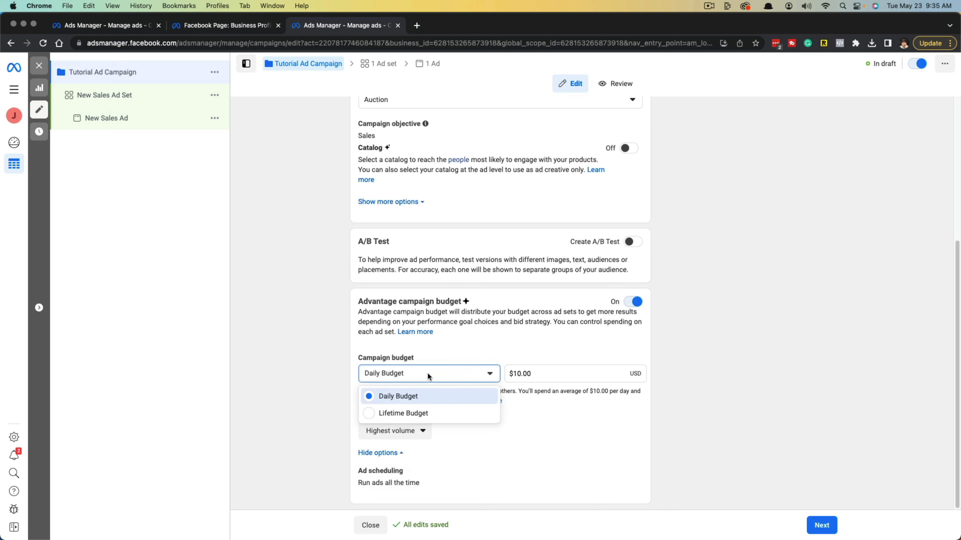
{"action": "left_click", "coordinate": [375, 412]}
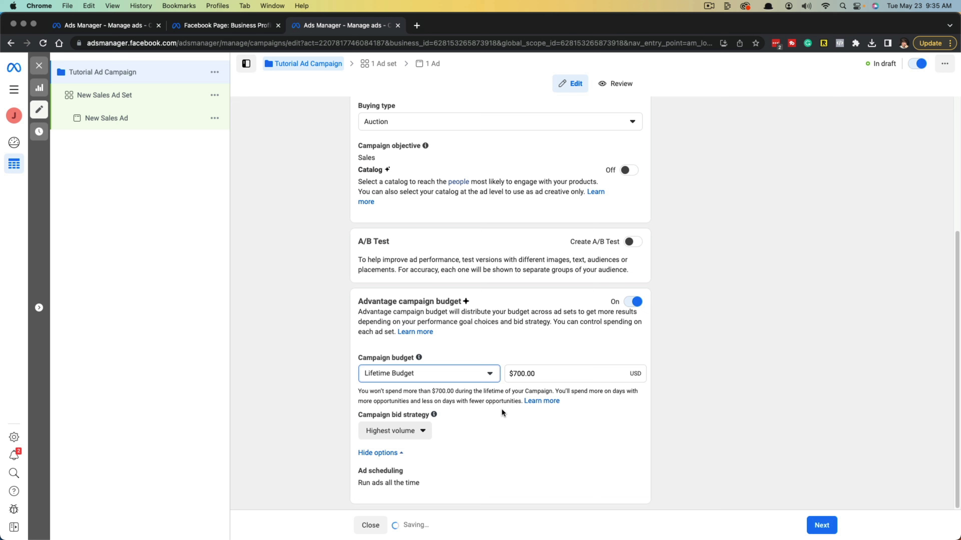
{"action": "triple_click", "coordinate": [523, 373]}
{"action": "type", "text": "200"}
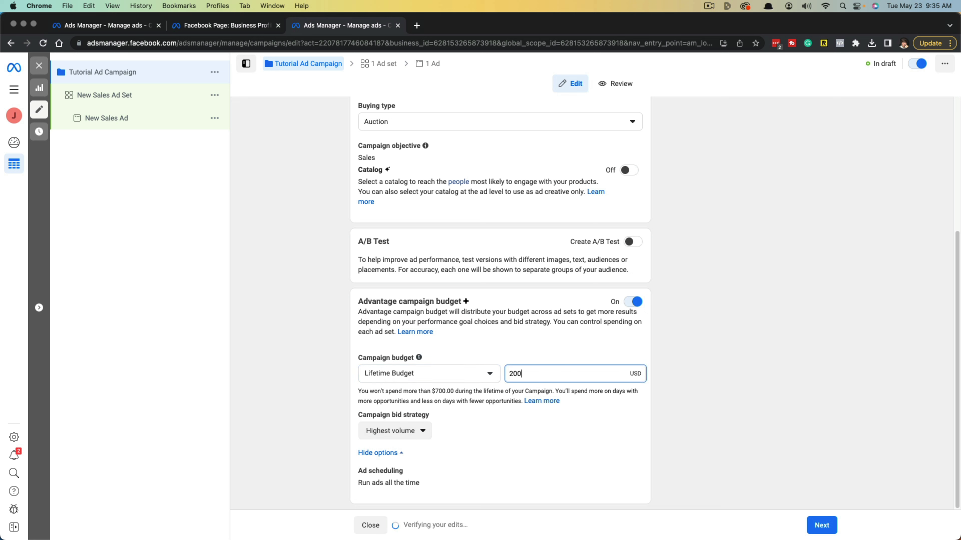
{"action": "left_click", "coordinate": [552, 487]}
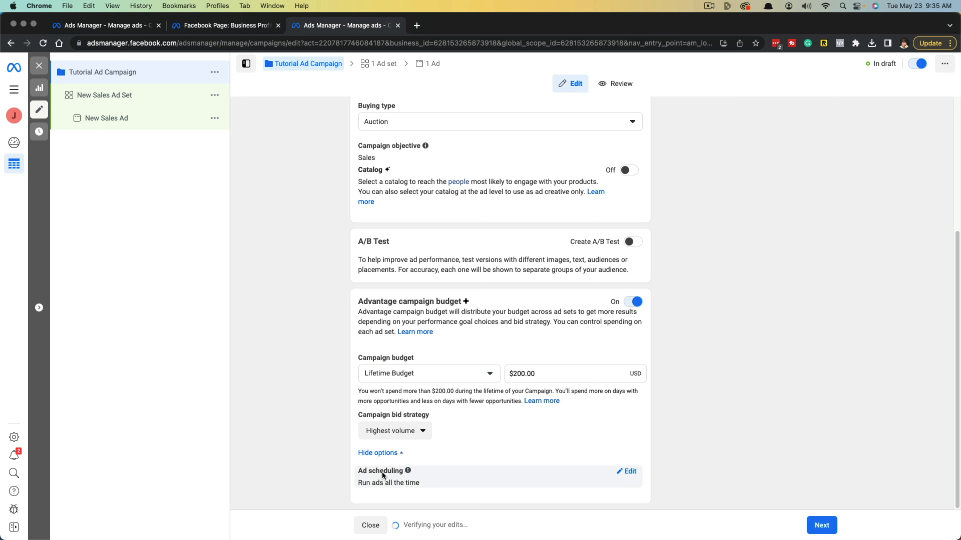
{"action": "left_click", "coordinate": [627, 472]}
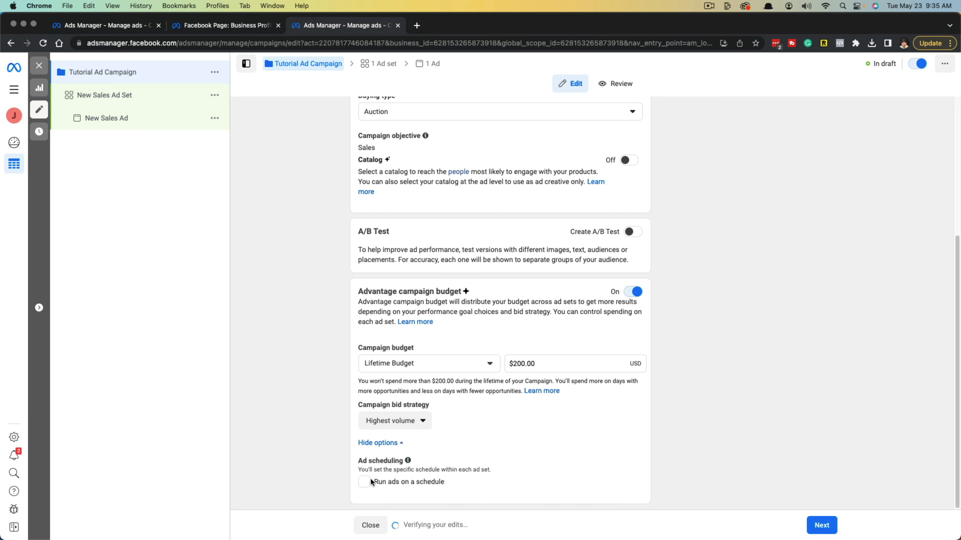
{"action": "left_click", "coordinate": [367, 481]}
Step: Switch the campaign budget back to Daily Budget and set it to $10
{"action": "left_click", "coordinate": [416, 364]}
{"action": "left_click", "coordinate": [397, 386]}
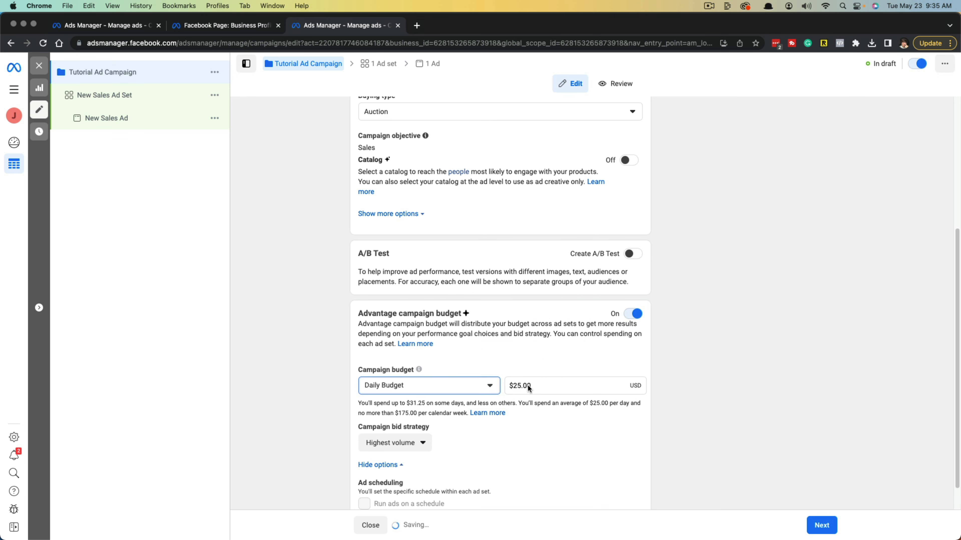
{"action": "double_click", "coordinate": [549, 388]}
{"action": "type", "text": "10"}
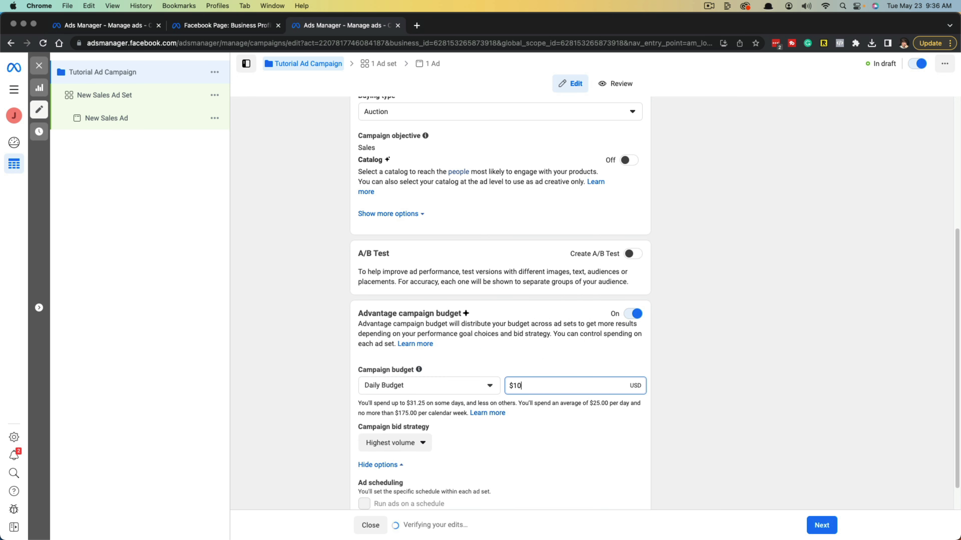
{"action": "left_click", "coordinate": [723, 395]}
Step: Check the campaign's review summary, and continue to its ad set to name it "Tutorial Ad Set"
{"action": "scroll", "coordinate": [464, 494], "scroll_direction": "down", "scroll_amount": 2}
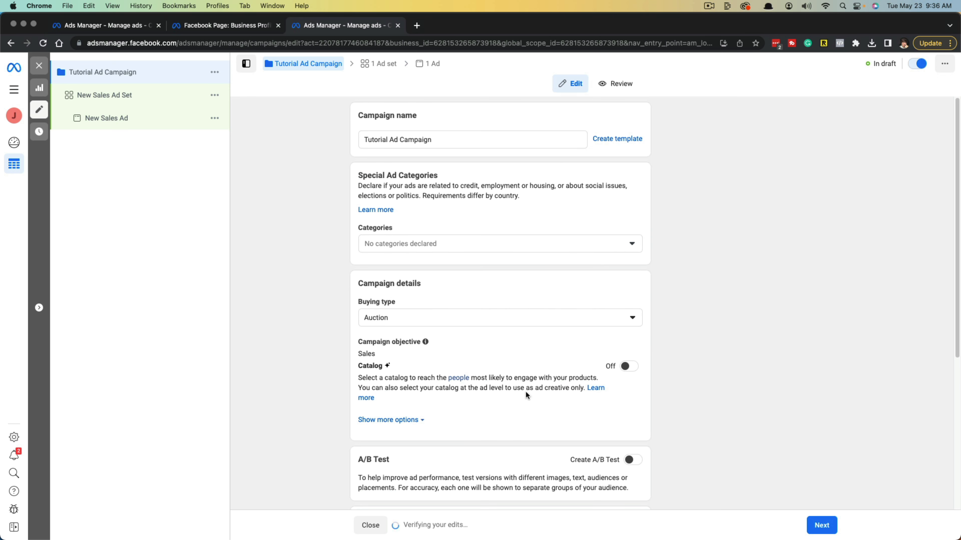
{"action": "left_click", "coordinate": [625, 87]}
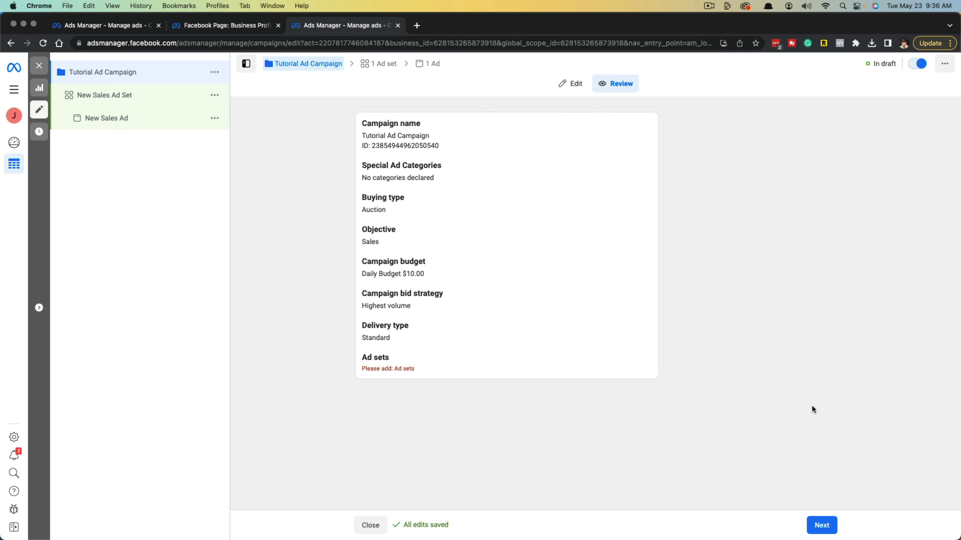
{"action": "left_click", "coordinate": [824, 528]}
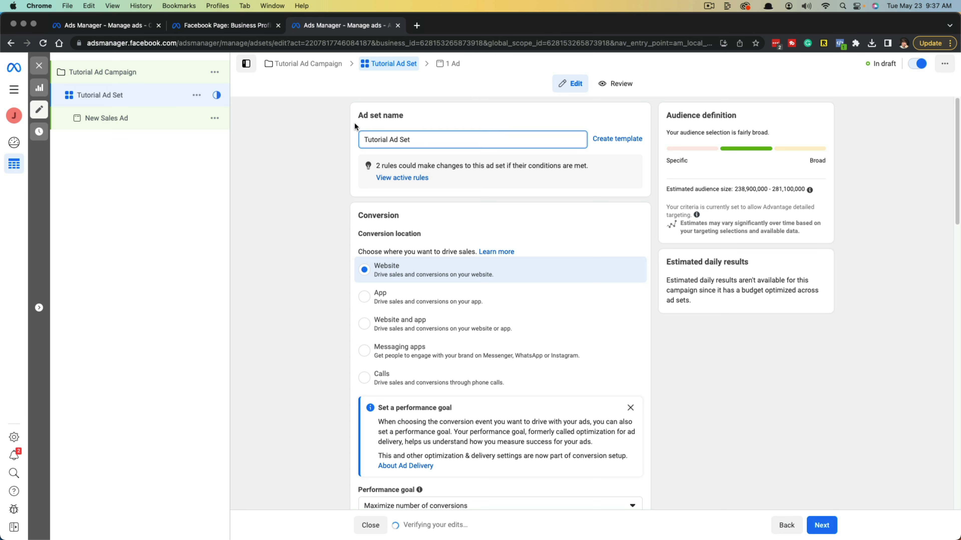
{"action": "left_click", "coordinate": [330, 162]}
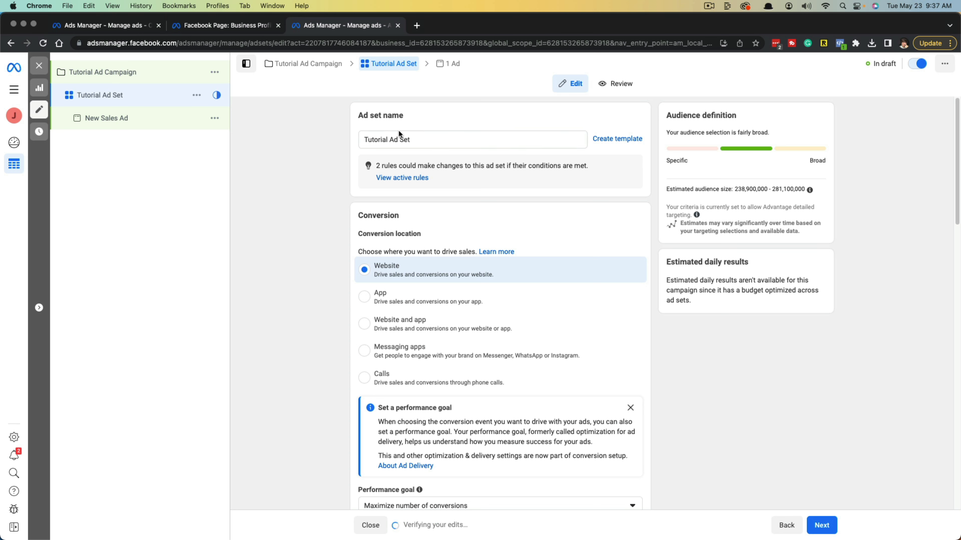
Step: Review the ad set's conversion locations and performance goals, keeping Website and Maximize number of conversions
{"action": "scroll", "coordinate": [343, 293], "scroll_direction": "down", "scroll_amount": 3}
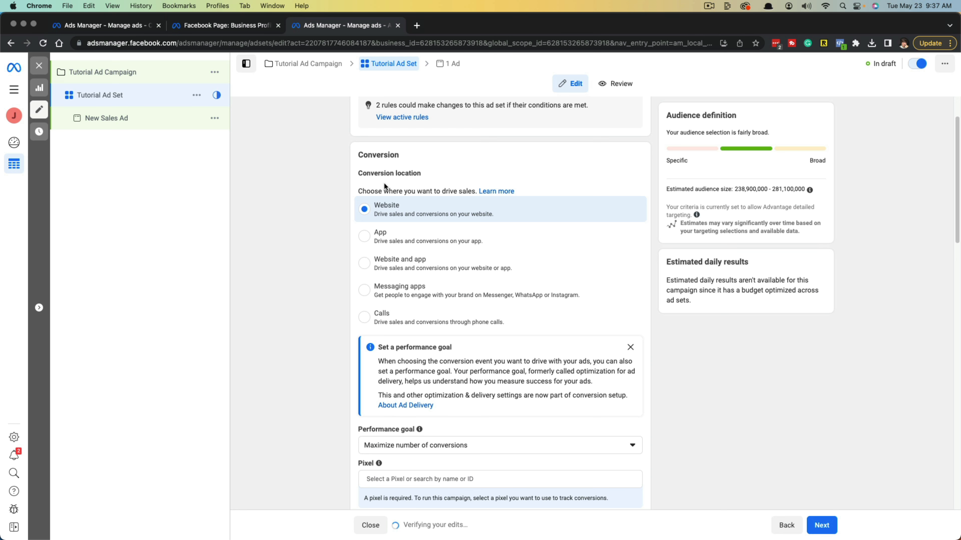
{"action": "scroll", "coordinate": [483, 261], "scroll_direction": "down", "scroll_amount": 1}
{"action": "scroll", "coordinate": [484, 262], "scroll_direction": "down", "scroll_amount": 1}
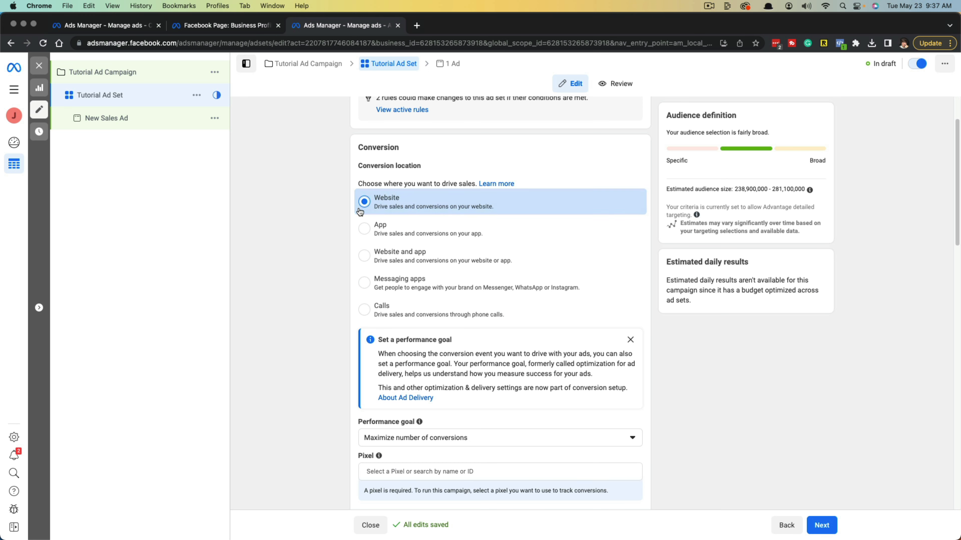
{"action": "scroll", "coordinate": [337, 247], "scroll_direction": "down", "scroll_amount": 2}
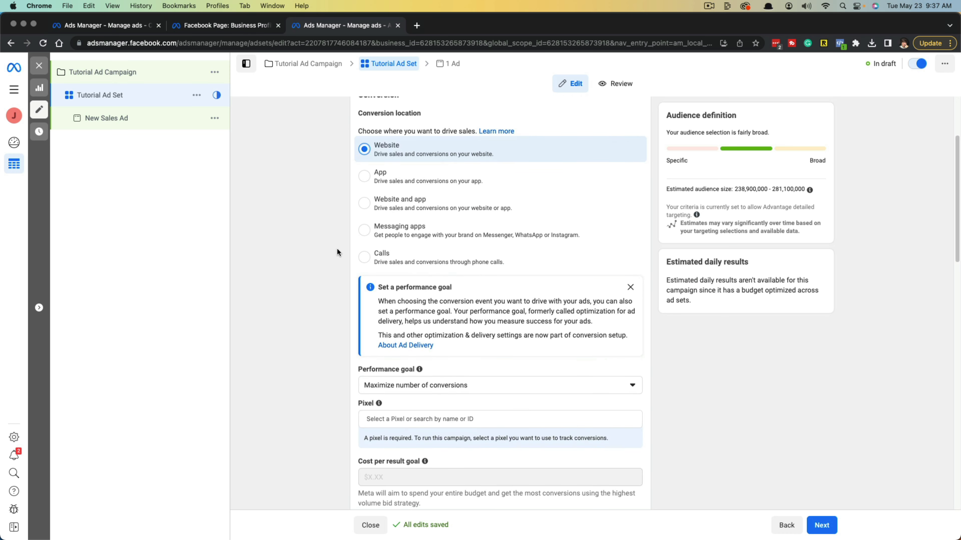
{"action": "scroll", "coordinate": [316, 270], "scroll_direction": "down", "scroll_amount": 3}
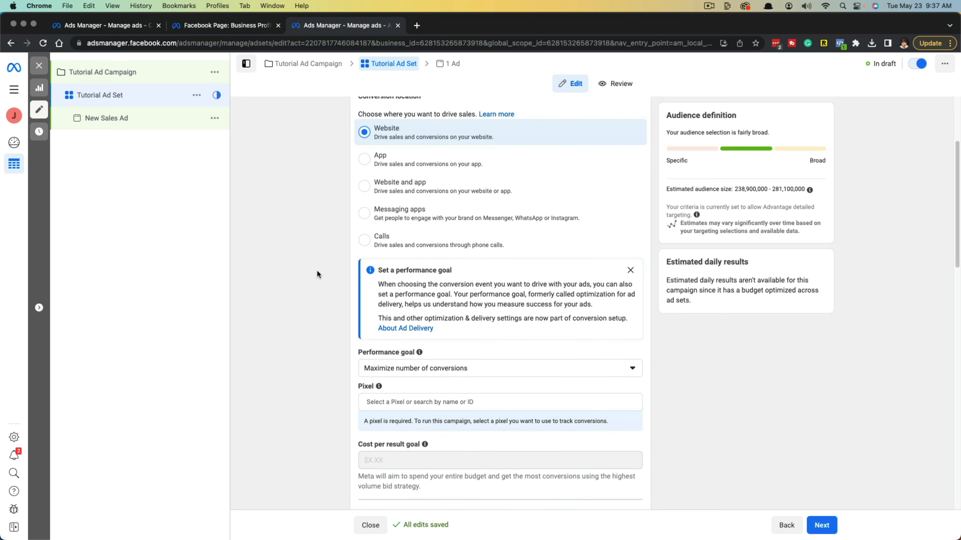
{"action": "left_click", "coordinate": [382, 309]}
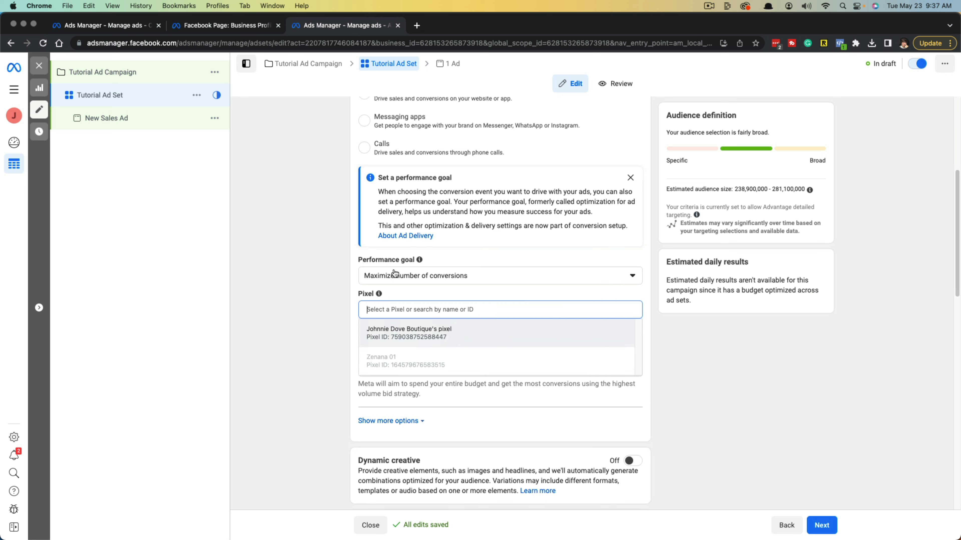
{"action": "left_click", "coordinate": [464, 282]}
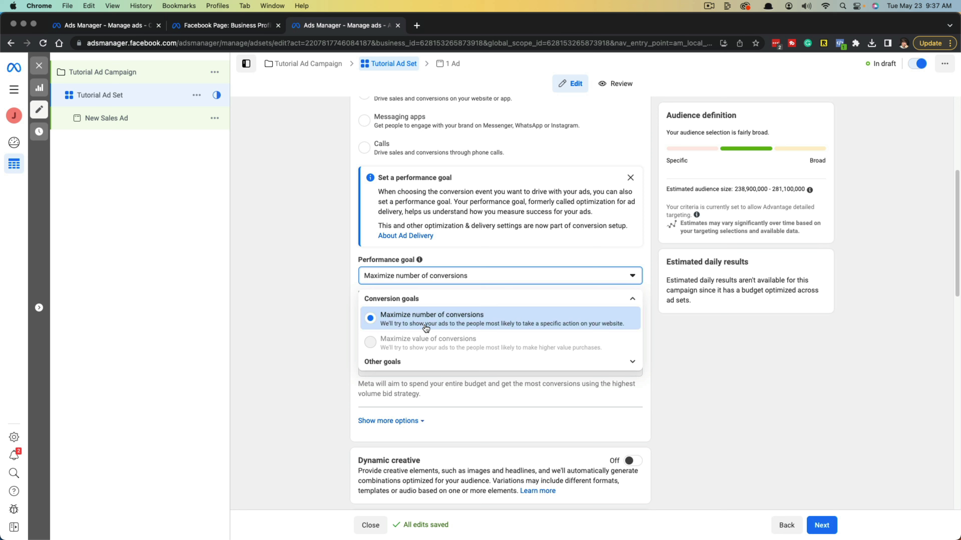
{"action": "left_click", "coordinate": [334, 312]}
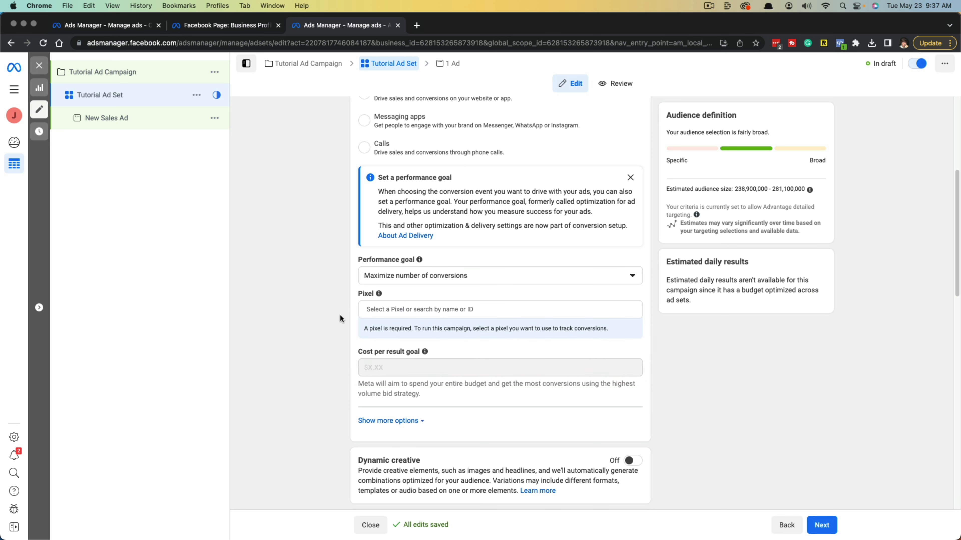
Step: Select Johnnie Dove Boutique's pixel for the ad set and read the help article on adding an ad account to a Meta Pixel
{"action": "left_click", "coordinate": [363, 314]}
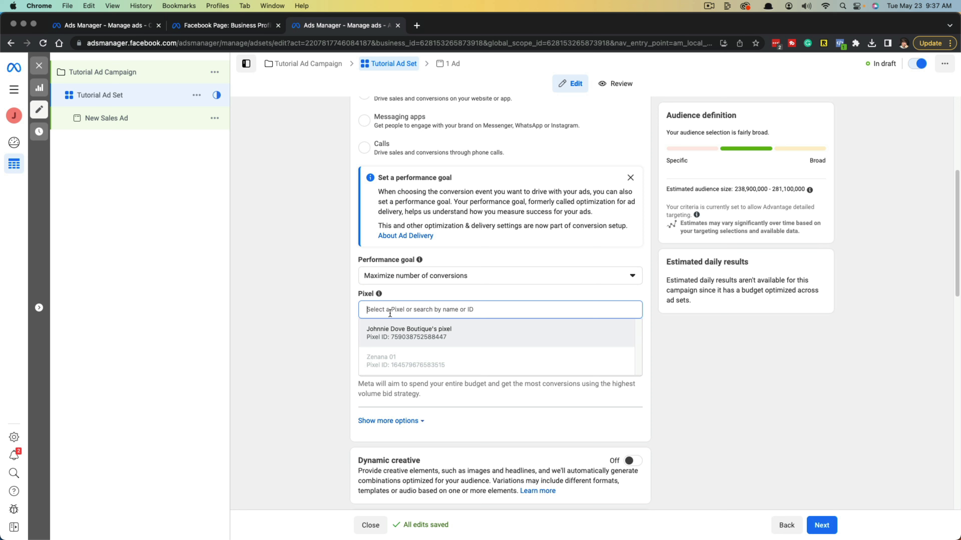
{"action": "left_click", "coordinate": [411, 332]}
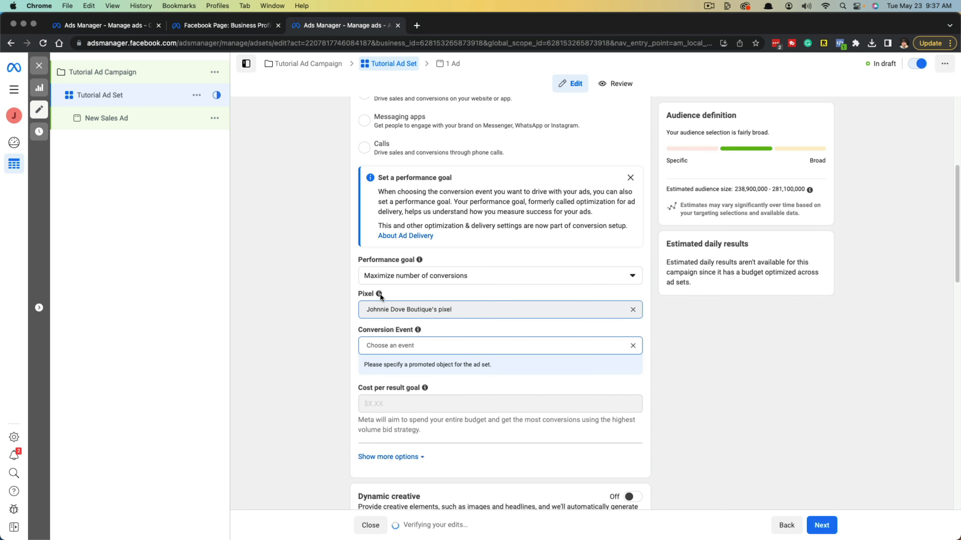
{"action": "mouse_move", "coordinate": [379, 293]}
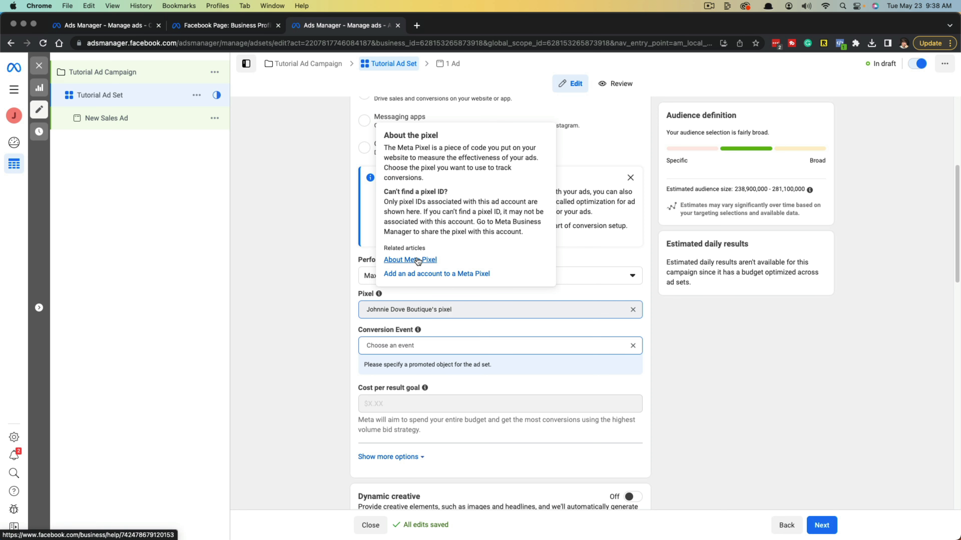
{"action": "left_click", "coordinate": [422, 275]}
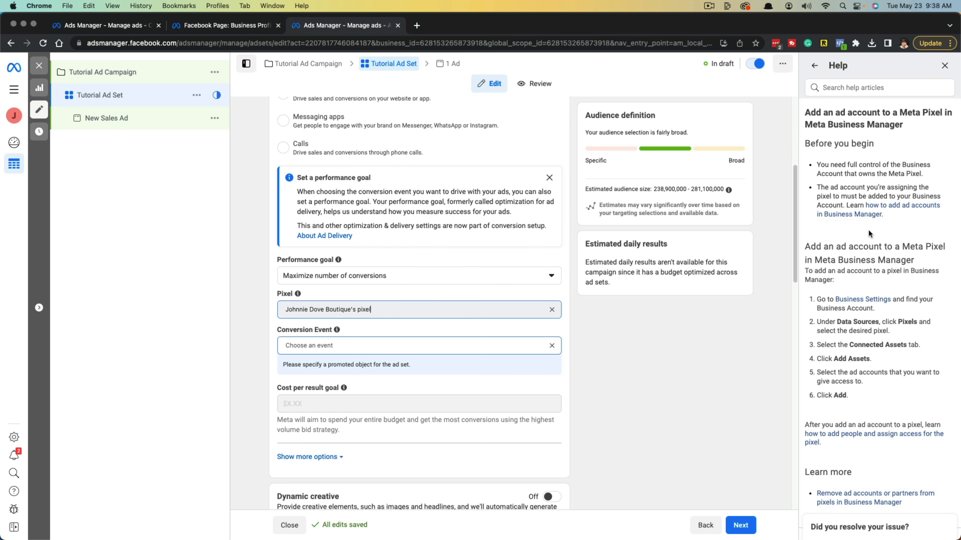
{"action": "scroll", "coordinate": [870, 234], "scroll_direction": "down", "scroll_amount": 2}
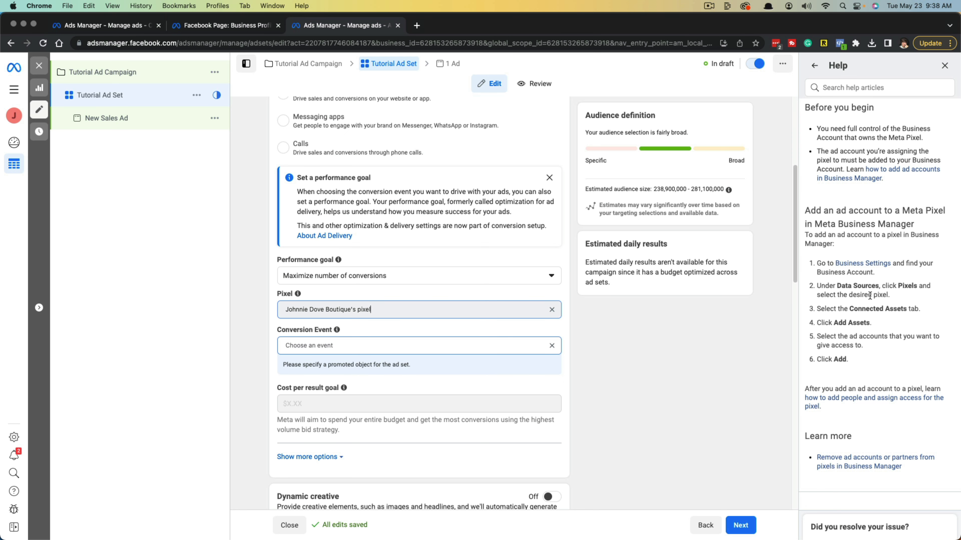
{"action": "left_click", "coordinate": [945, 65]}
Step: Reopen the ad set's pixel choices and pick Johnnie Dove Boutique's pixel again
{"action": "left_click", "coordinate": [406, 313]}
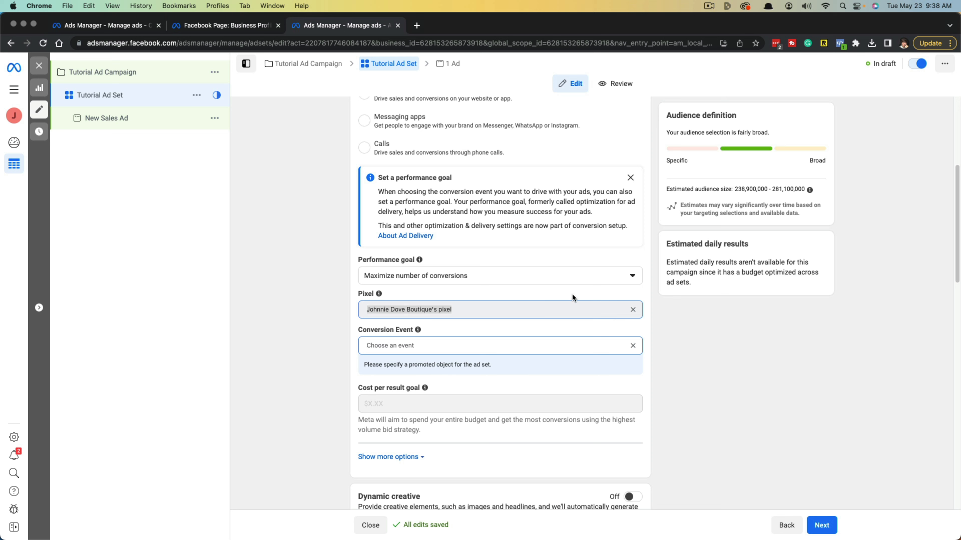
{"action": "left_click", "coordinate": [530, 311]}
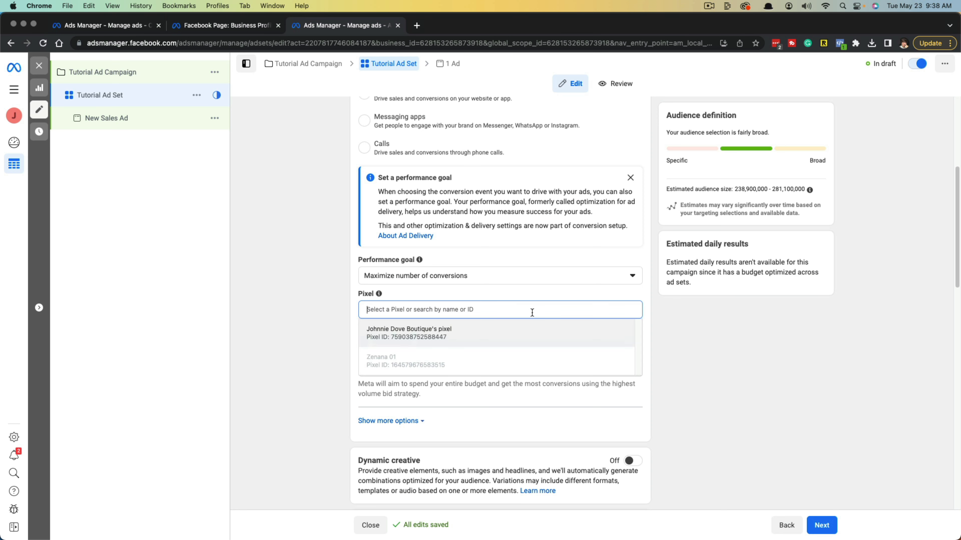
{"action": "left_click", "coordinate": [484, 334]}
Step: Choose Purchase as the ad set's conversion event
{"action": "scroll", "coordinate": [310, 317], "scroll_direction": "down", "scroll_amount": 3}
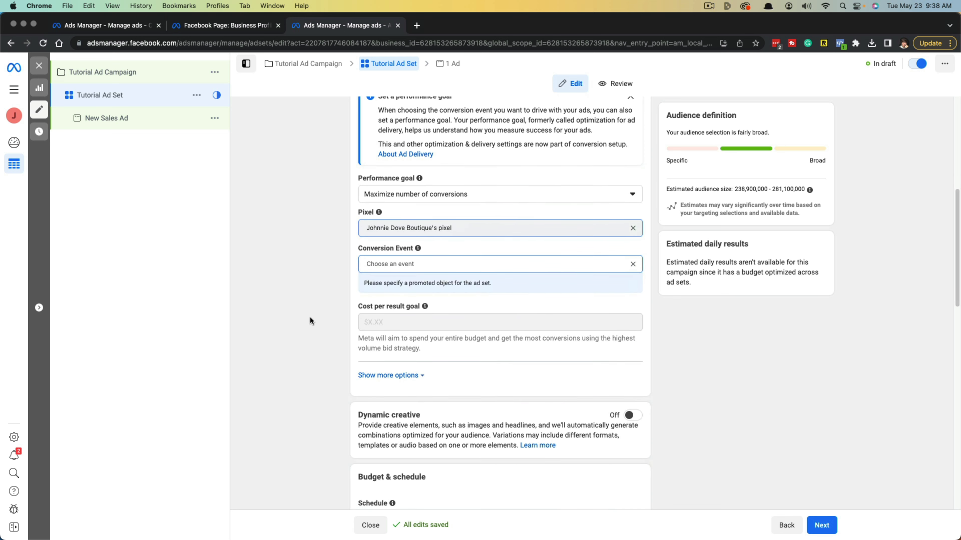
{"action": "left_click", "coordinate": [398, 262]}
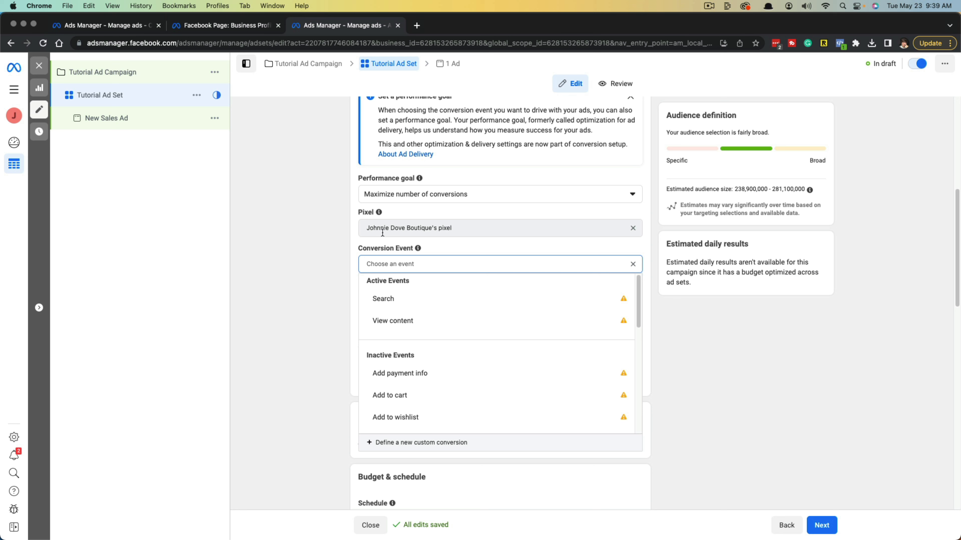
{"action": "scroll", "coordinate": [427, 366], "scroll_direction": "down", "scroll_amount": 2}
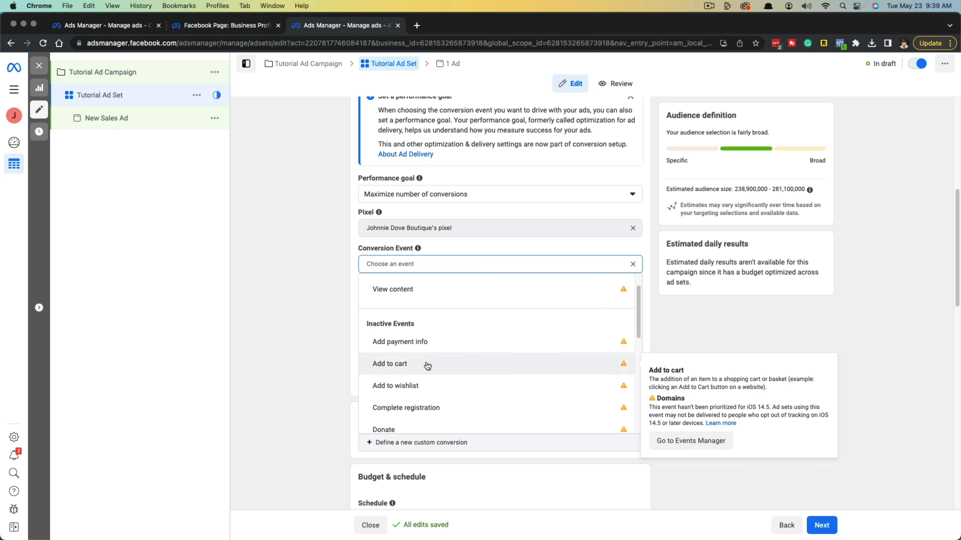
{"action": "scroll", "coordinate": [427, 366], "scroll_direction": "down", "scroll_amount": 3}
{"action": "scroll", "coordinate": [427, 364], "scroll_direction": "down", "scroll_amount": 1}
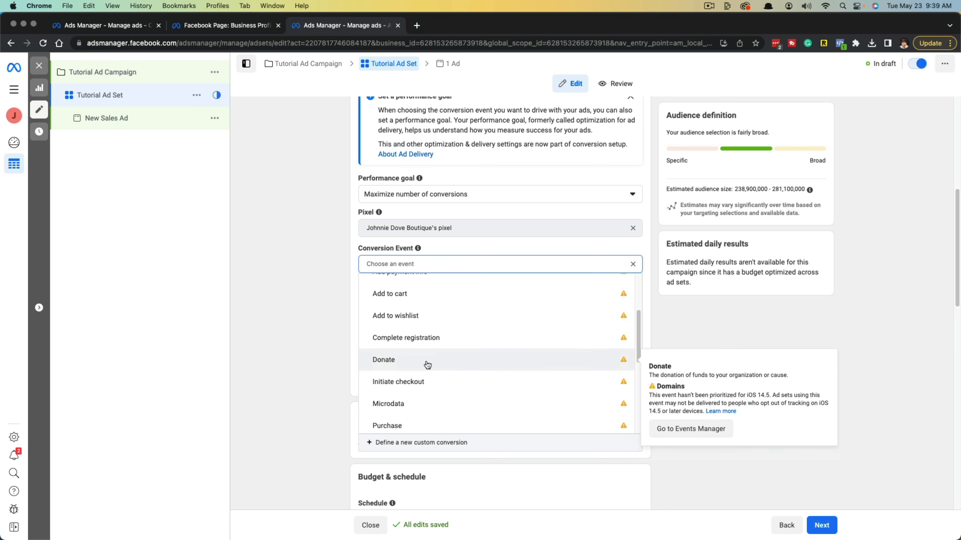
{"action": "scroll", "coordinate": [427, 364], "scroll_direction": "down", "scroll_amount": 4}
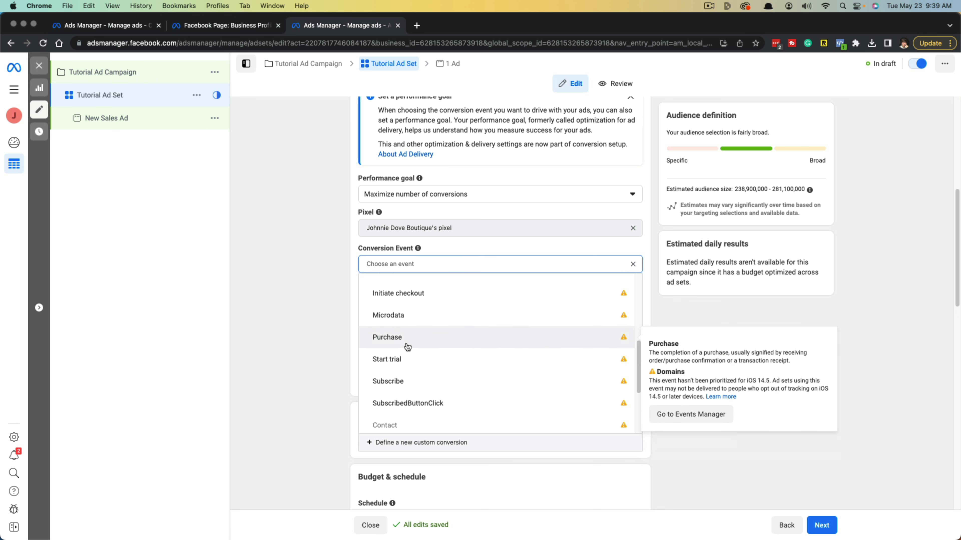
{"action": "left_click", "coordinate": [407, 344]}
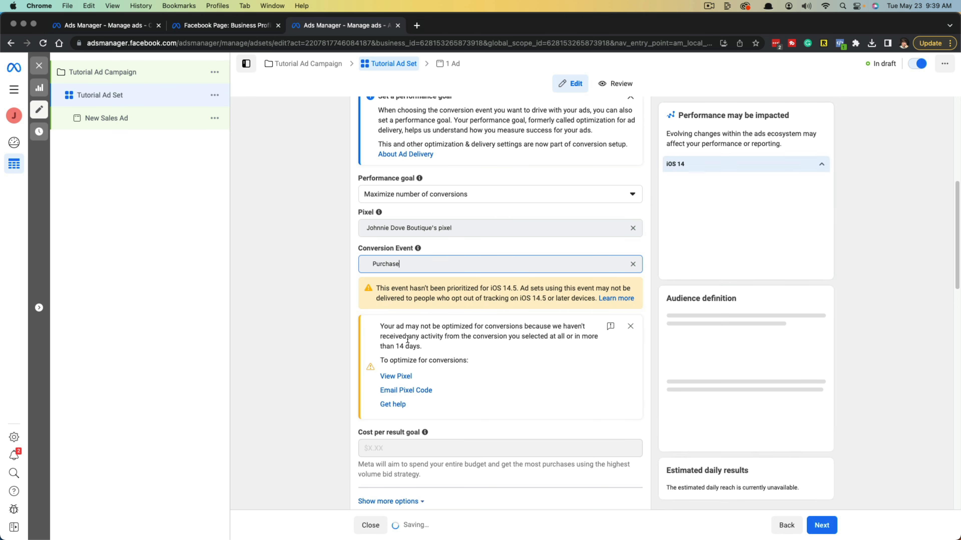
Step: Review the additional conversion options and the dynamic creative explanation, leaving dynamic creative off
{"action": "scroll", "coordinate": [370, 356], "scroll_direction": "down", "scroll_amount": 3}
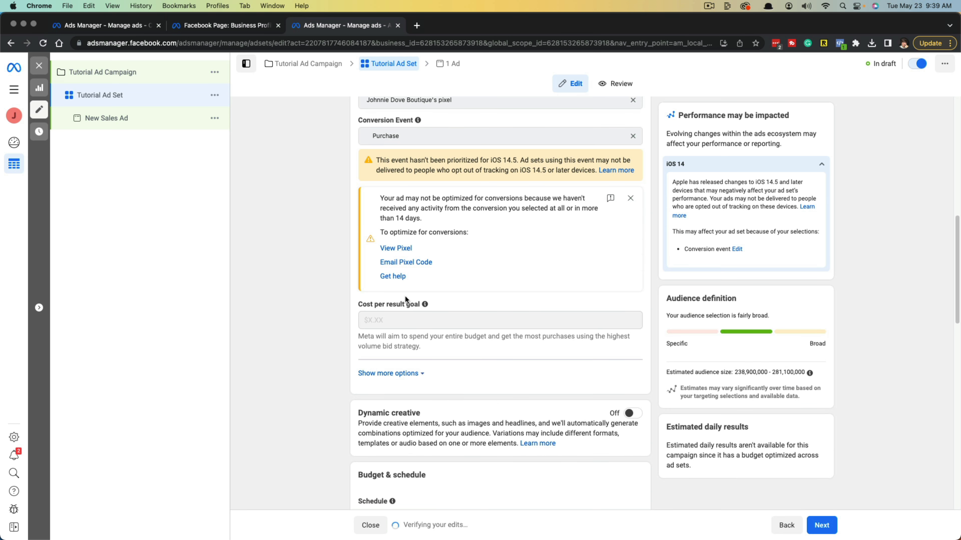
{"action": "left_click", "coordinate": [388, 374]}
{"action": "scroll", "coordinate": [343, 326], "scroll_direction": "down", "scroll_amount": 3}
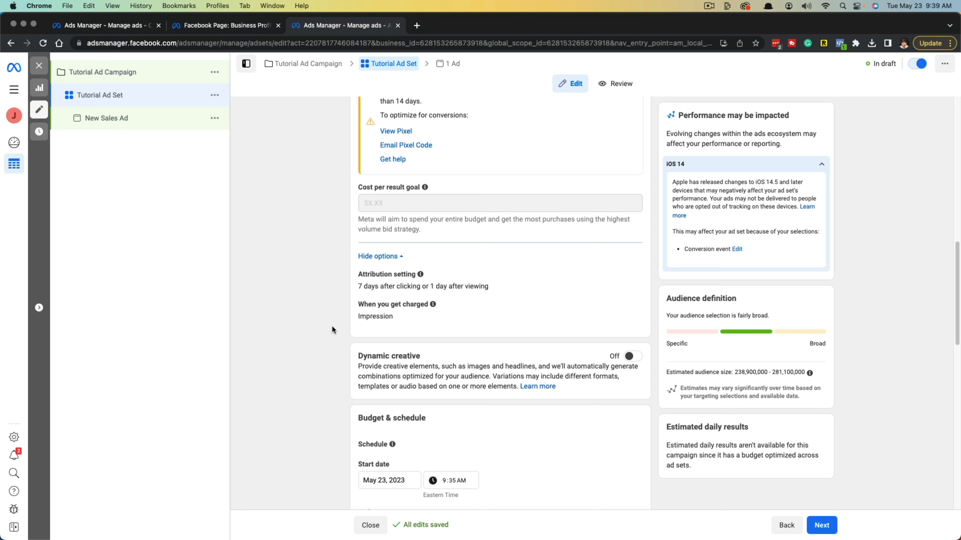
{"action": "scroll", "coordinate": [332, 326], "scroll_direction": "down", "scroll_amount": 3}
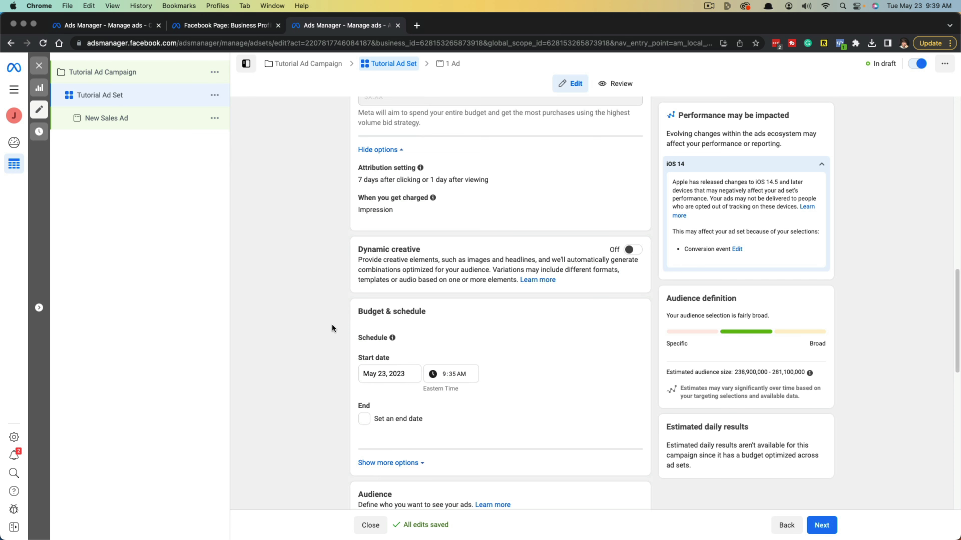
{"action": "left_click", "coordinate": [631, 250]}
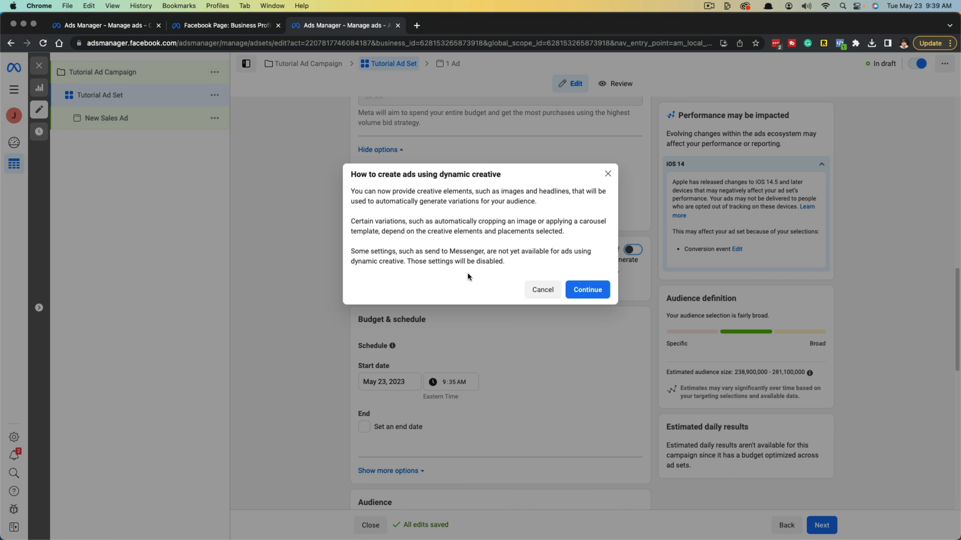
{"action": "left_click", "coordinate": [539, 291]}
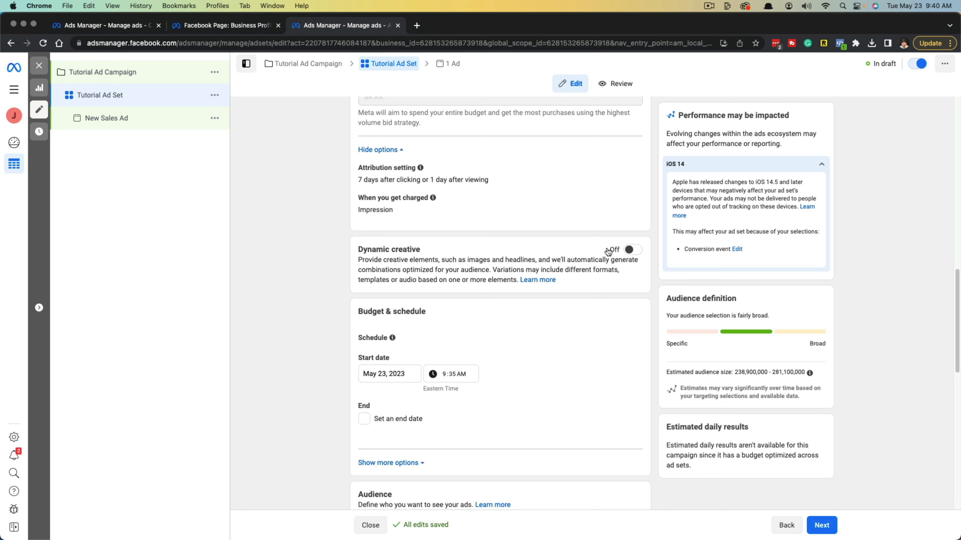
Step: Give the ad set's schedule an end date of May 30, 2023
{"action": "scroll", "coordinate": [267, 315], "scroll_direction": "down", "scroll_amount": 3}
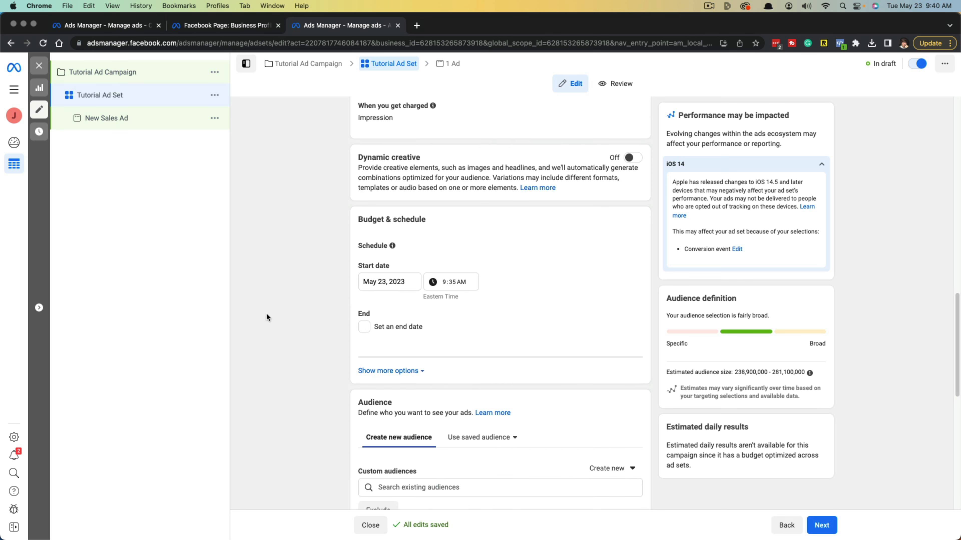
{"action": "scroll", "coordinate": [266, 312], "scroll_direction": "down", "scroll_amount": 1}
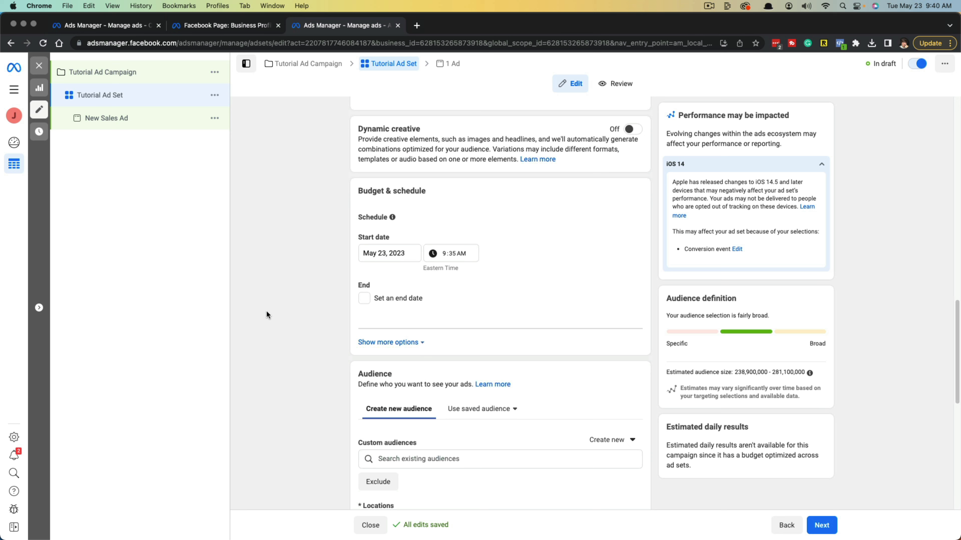
{"action": "left_click", "coordinate": [365, 298]}
{"action": "left_click", "coordinate": [382, 321]}
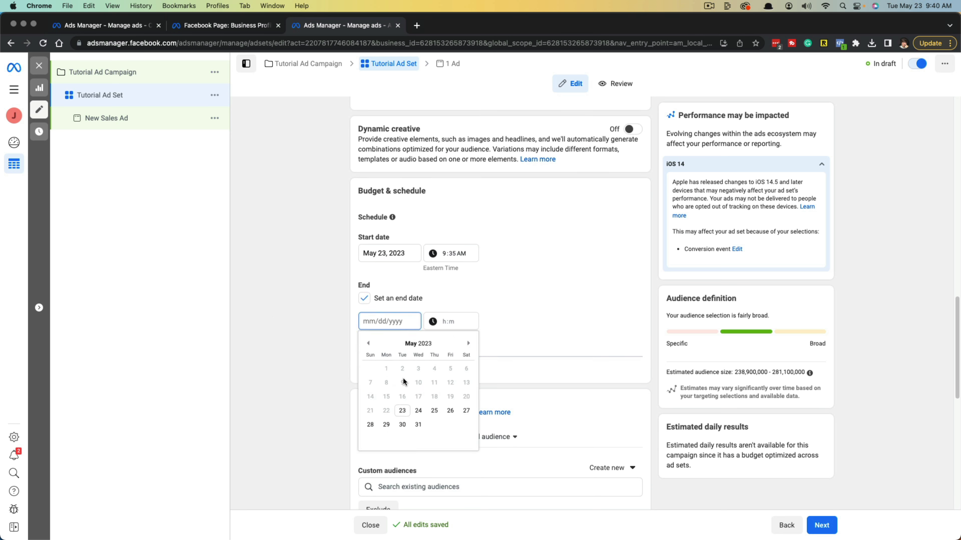
{"action": "left_click", "coordinate": [401, 428]}
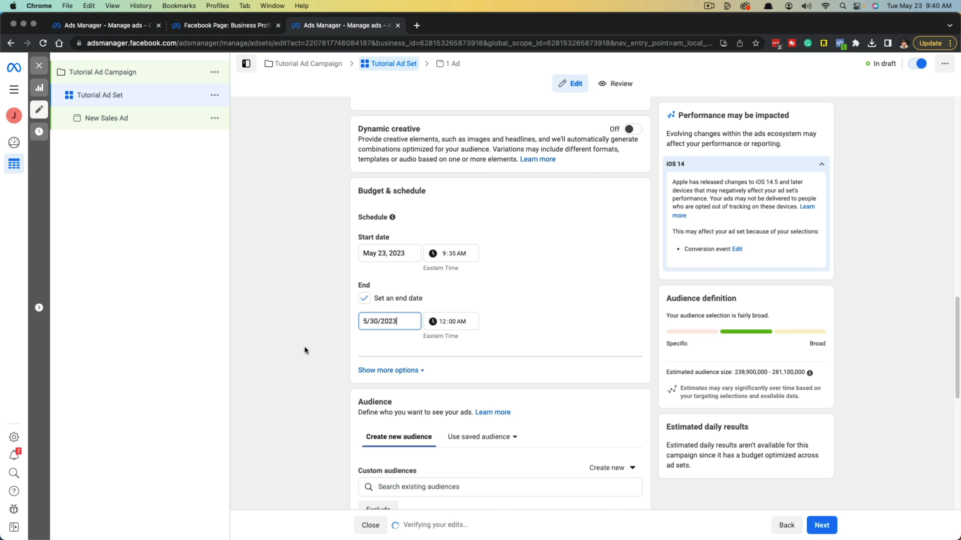
Step: Examine the ad set spend limits with their daily minimum and maximum amounts, leaving the limits off
{"action": "left_click", "coordinate": [388, 371]}
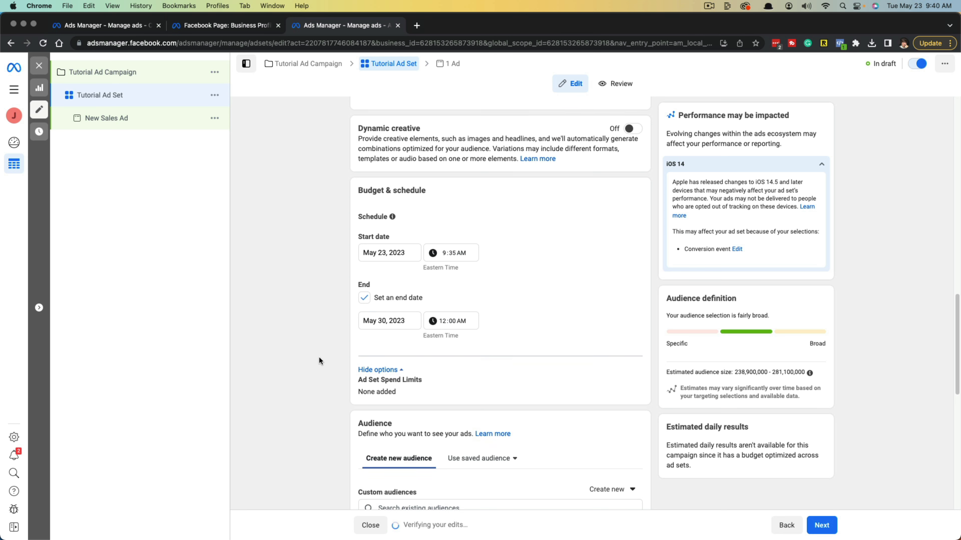
{"action": "scroll", "coordinate": [443, 312], "scroll_direction": "down", "scroll_amount": 2}
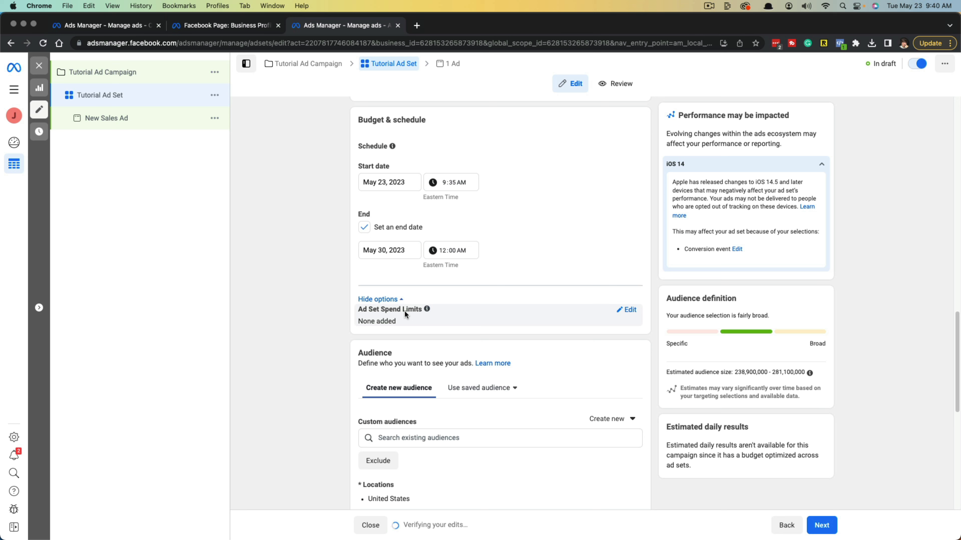
{"action": "left_click", "coordinate": [626, 309]}
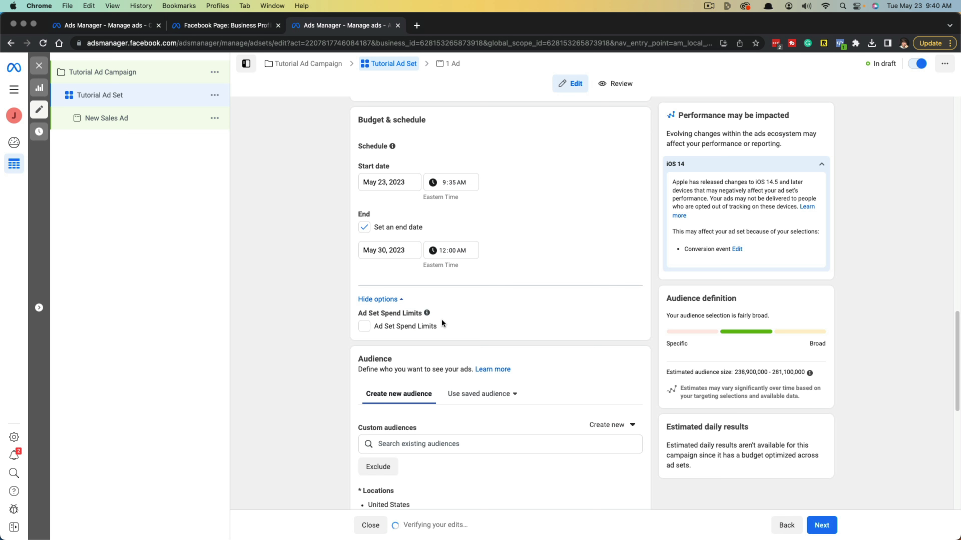
{"action": "left_click", "coordinate": [376, 327]}
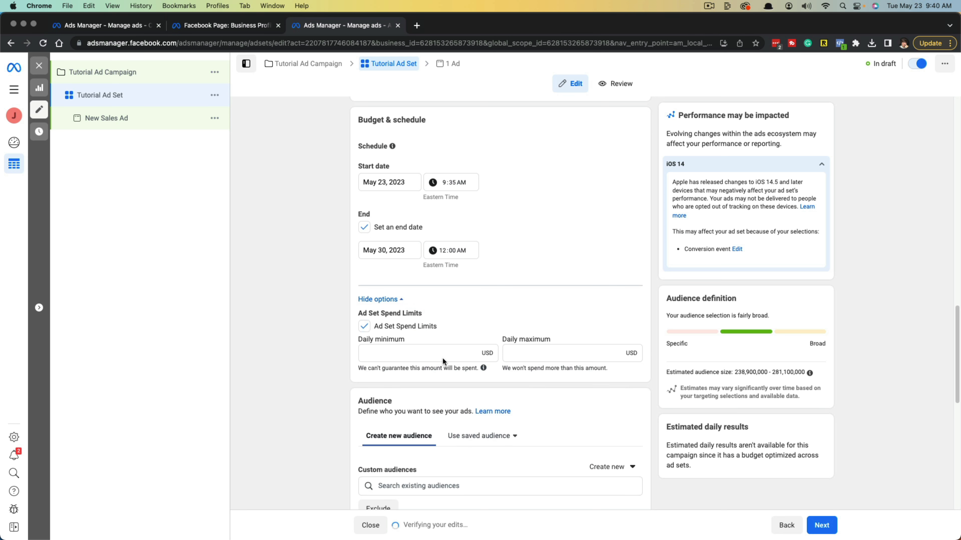
{"action": "left_click", "coordinate": [453, 355]}
{"action": "left_click", "coordinate": [566, 352]}
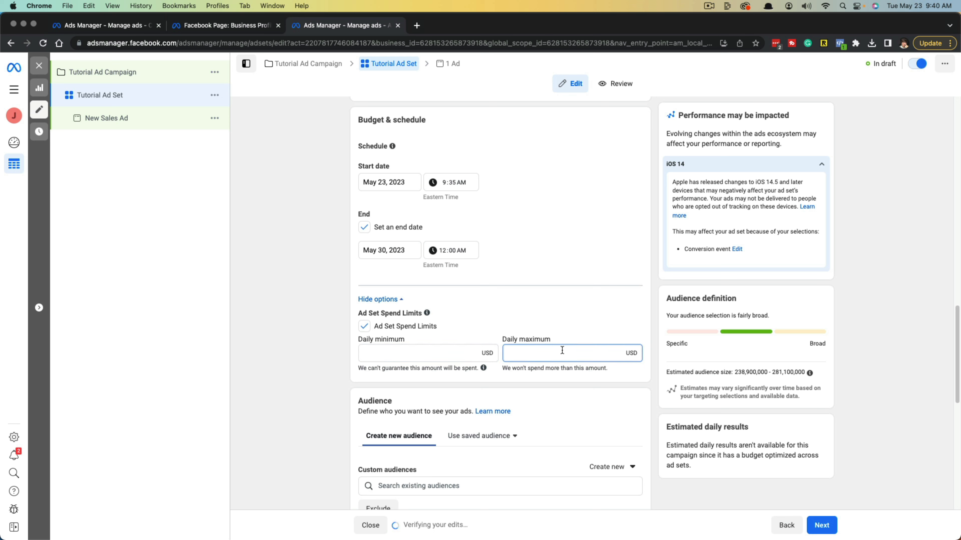
{"action": "left_click", "coordinate": [364, 326]}
{"action": "left_click", "coordinate": [391, 300]}
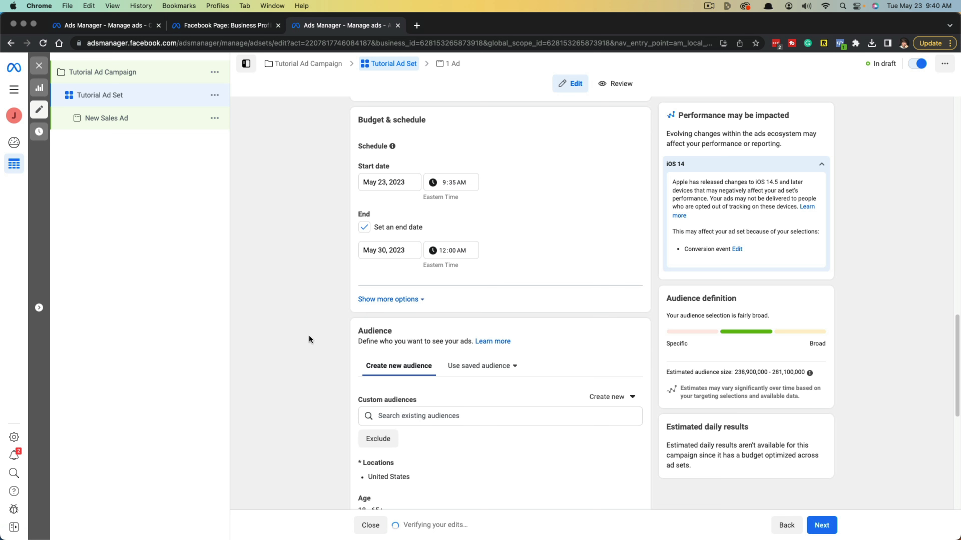
Step: Set the new audience's age range to 27 to 55 and its gender to Women
{"action": "scroll", "coordinate": [334, 336], "scroll_direction": "down", "scroll_amount": 5}
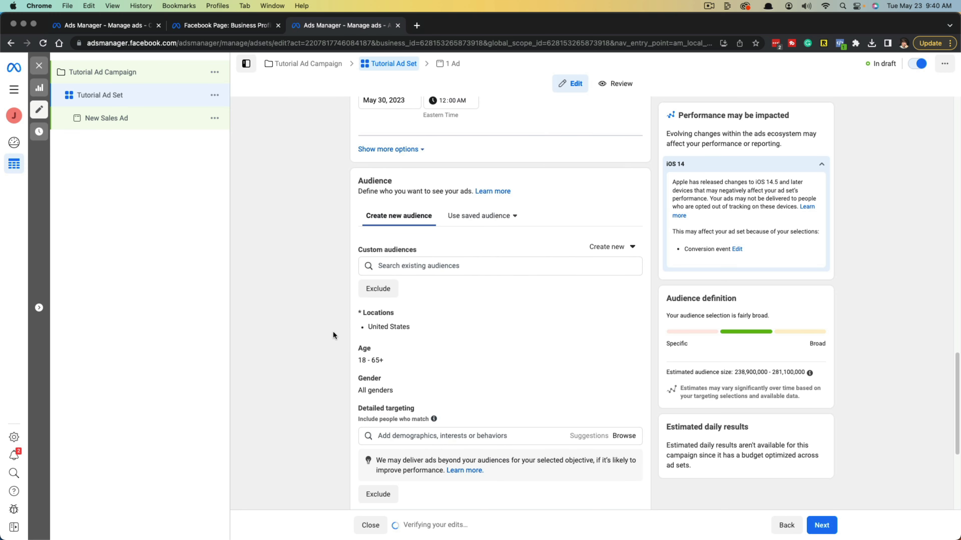
{"action": "scroll", "coordinate": [313, 306], "scroll_direction": "down", "scroll_amount": 2}
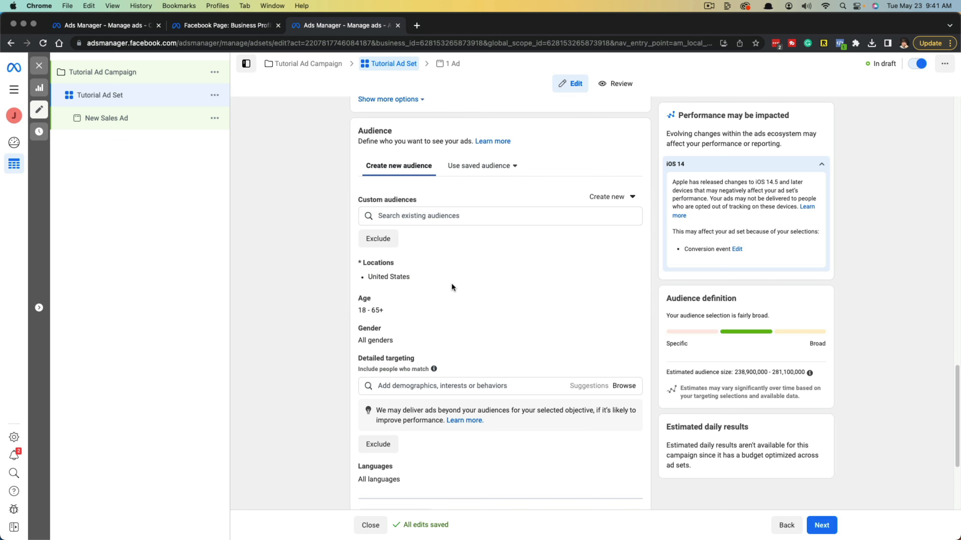
{"action": "left_click", "coordinate": [629, 299]}
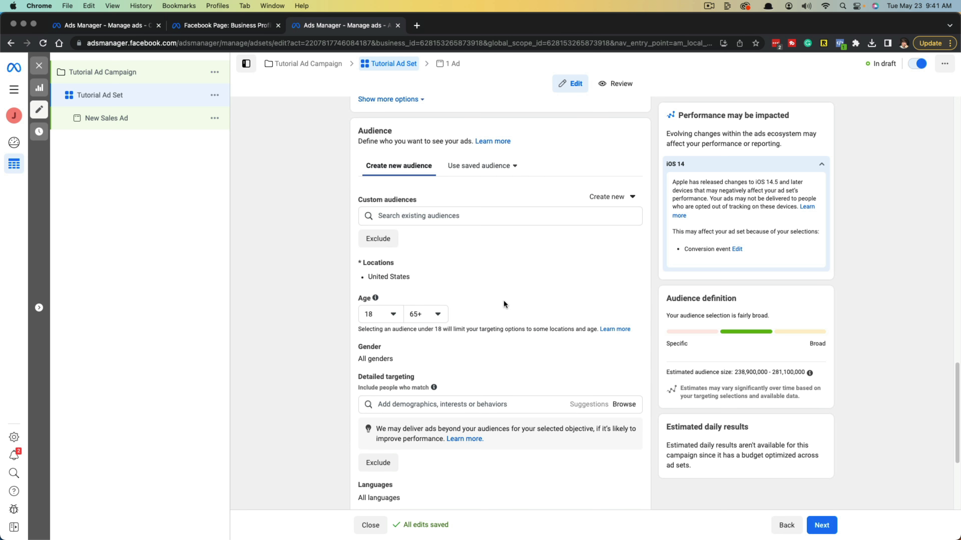
{"action": "left_click", "coordinate": [385, 314]}
{"action": "scroll", "coordinate": [410, 403], "scroll_direction": "down", "scroll_amount": 2}
{"action": "scroll", "coordinate": [408, 403], "scroll_direction": "down", "scroll_amount": 5}
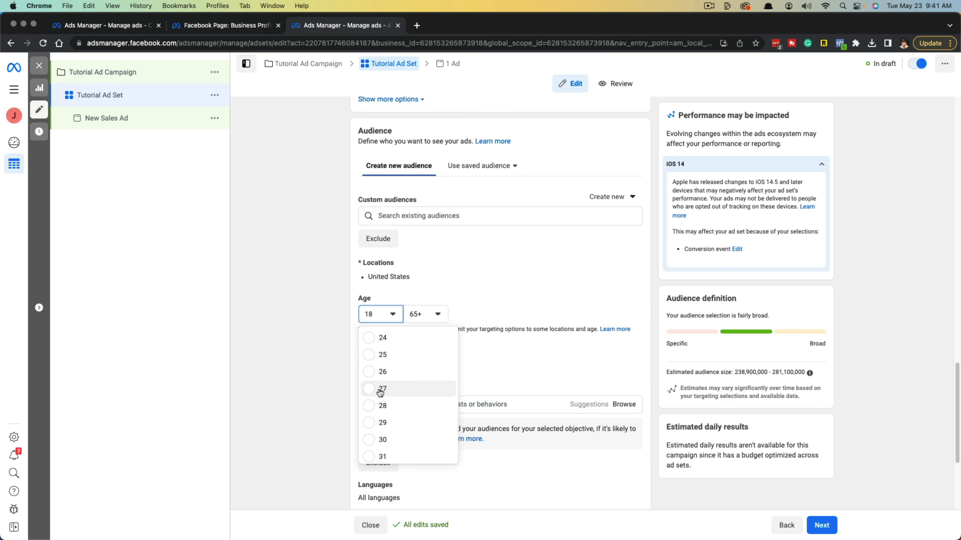
{"action": "left_click", "coordinate": [391, 393]}
{"action": "left_click", "coordinate": [429, 314]}
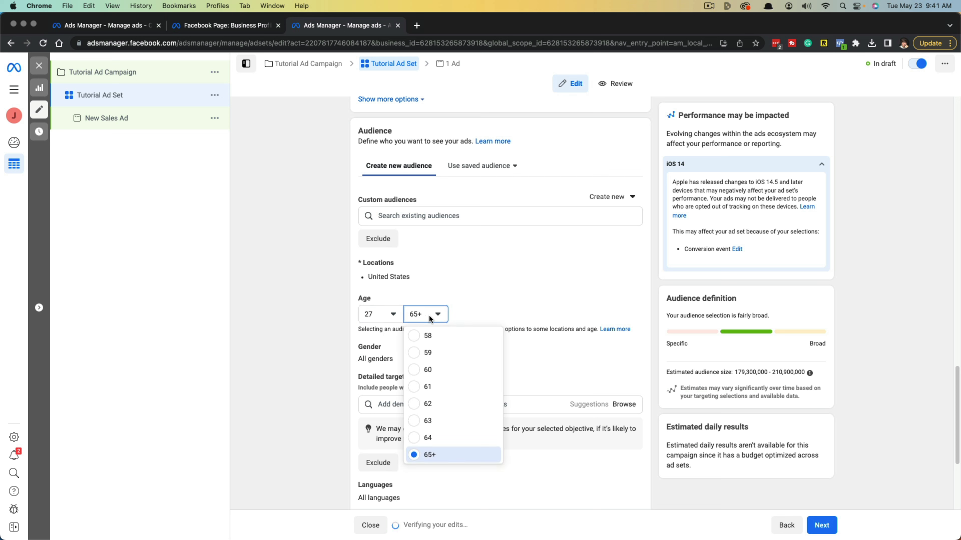
{"action": "scroll", "coordinate": [439, 386], "scroll_direction": "up", "scroll_amount": 3}
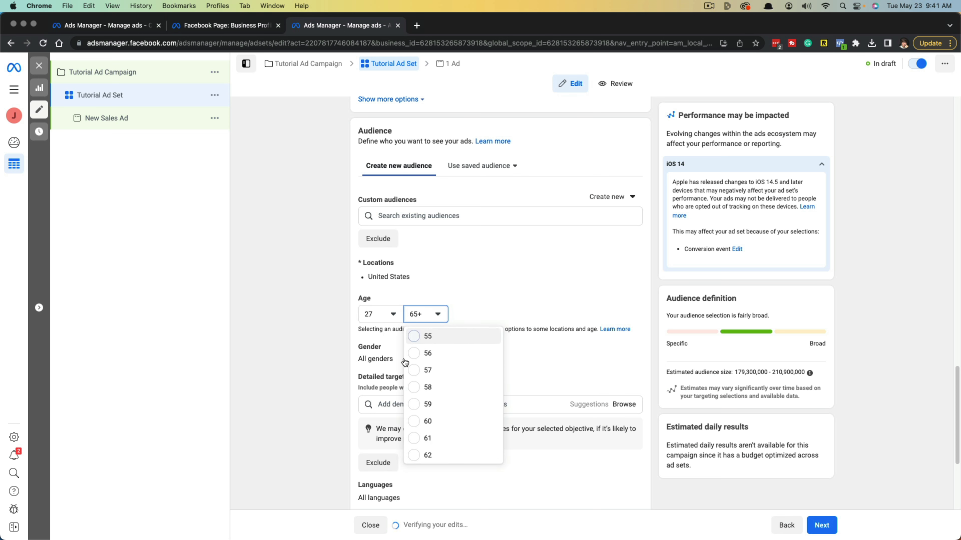
{"action": "left_click", "coordinate": [419, 336]}
{"action": "left_click", "coordinate": [434, 359]}
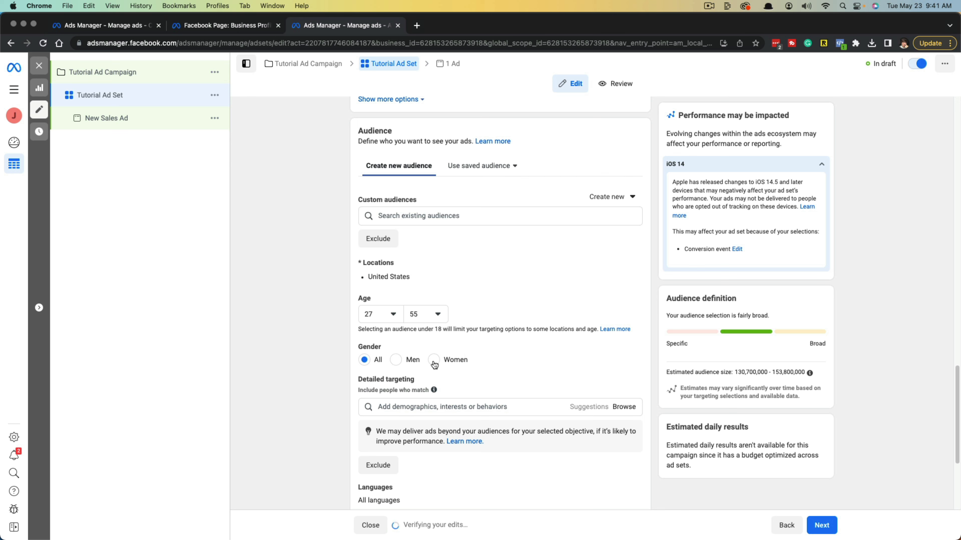
Step: Look through the existing custom and lookalike audiences without adding any
{"action": "scroll", "coordinate": [313, 359], "scroll_direction": "down", "scroll_amount": 2}
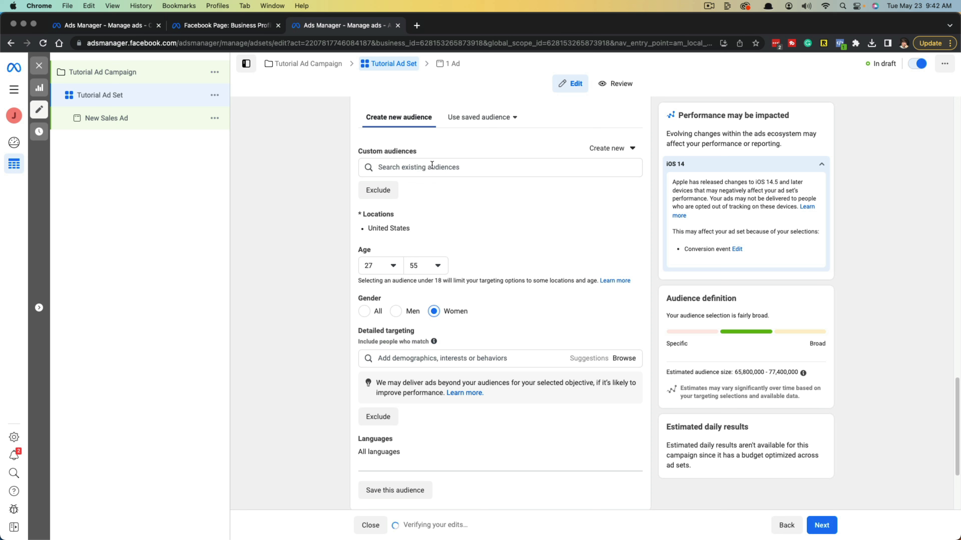
{"action": "left_click", "coordinate": [415, 169]}
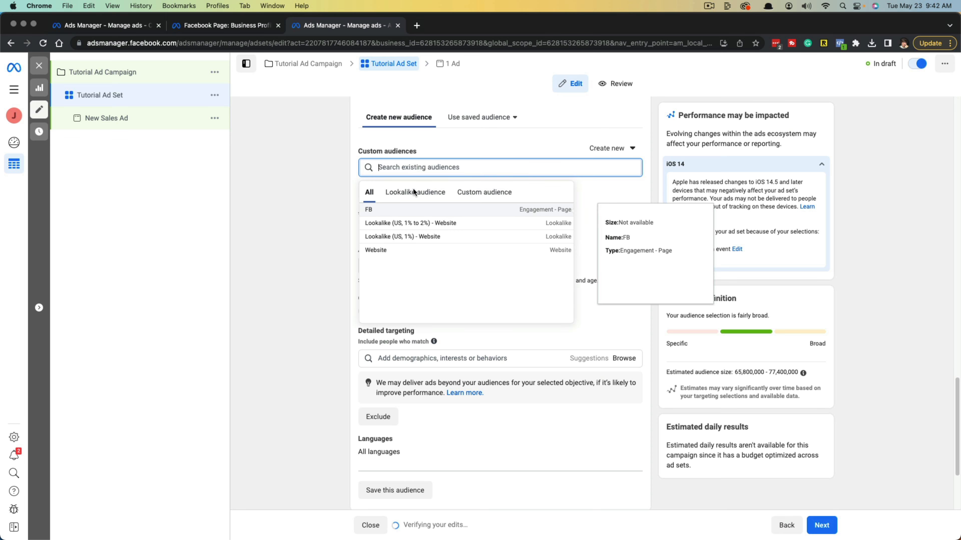
{"action": "left_click", "coordinate": [309, 231]}
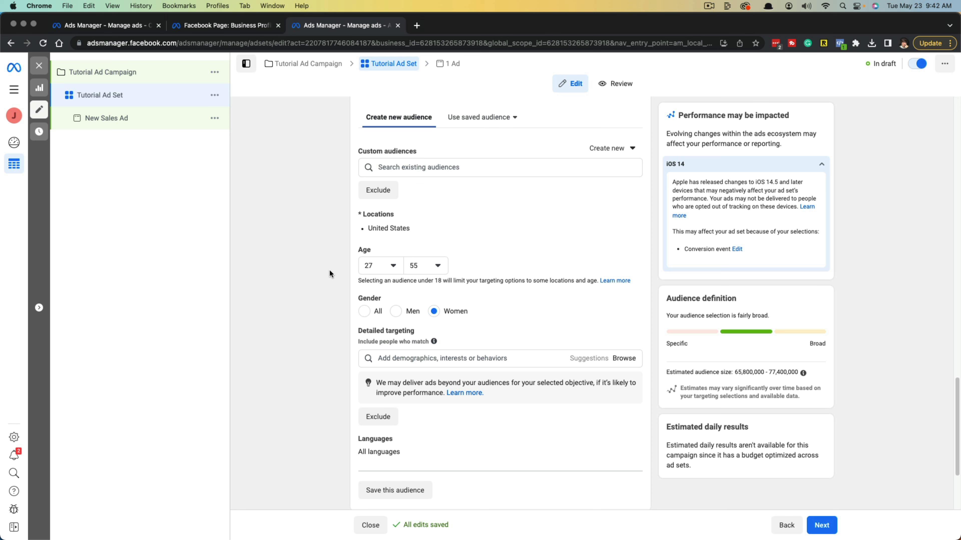
Step: Add the interest "Women's clothing (apparel)" to the audience's detailed targeting and check the estimated audience size
{"action": "scroll", "coordinate": [328, 270], "scroll_direction": "down", "scroll_amount": 2}
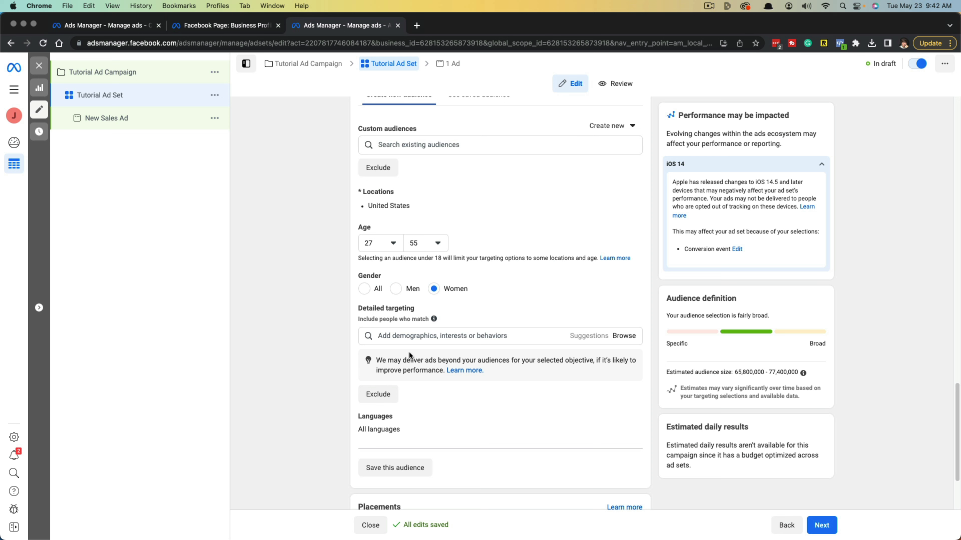
{"action": "left_click", "coordinate": [399, 339]}
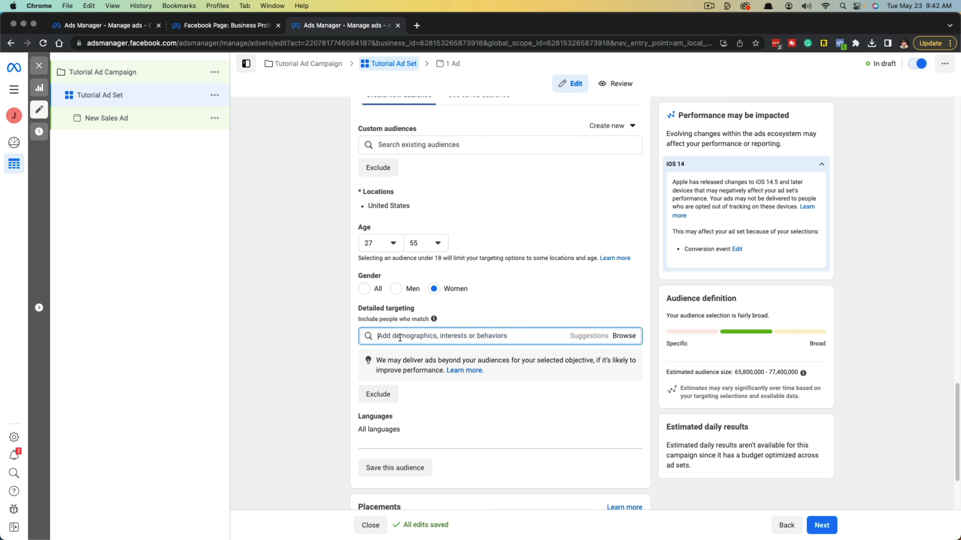
{"action": "type", "text": "Women's"}
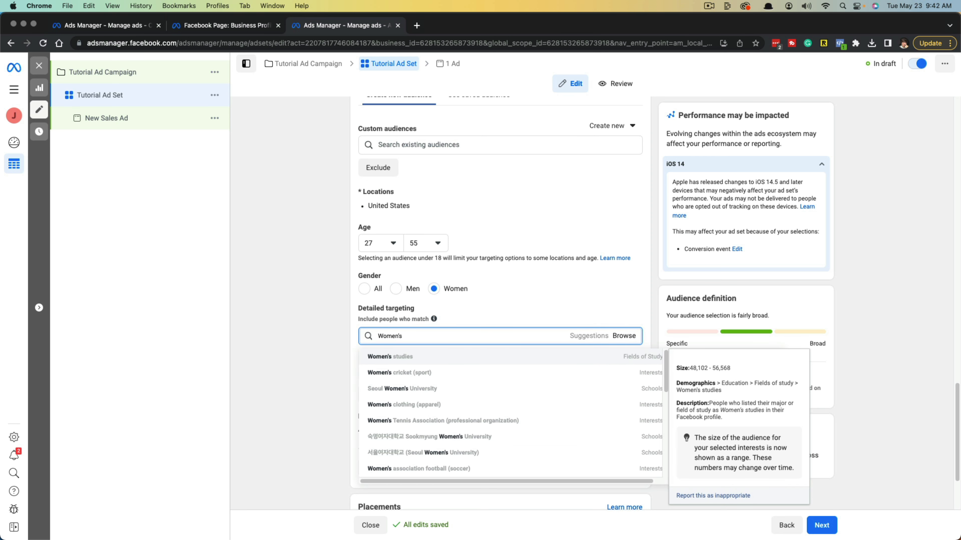
{"action": "type", "text": " Cl"}
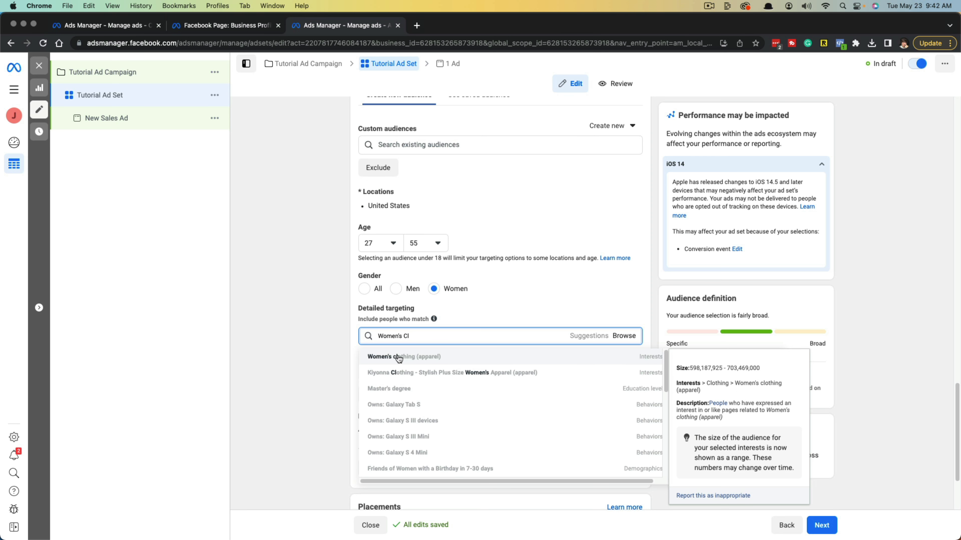
{"action": "left_click", "coordinate": [395, 357]}
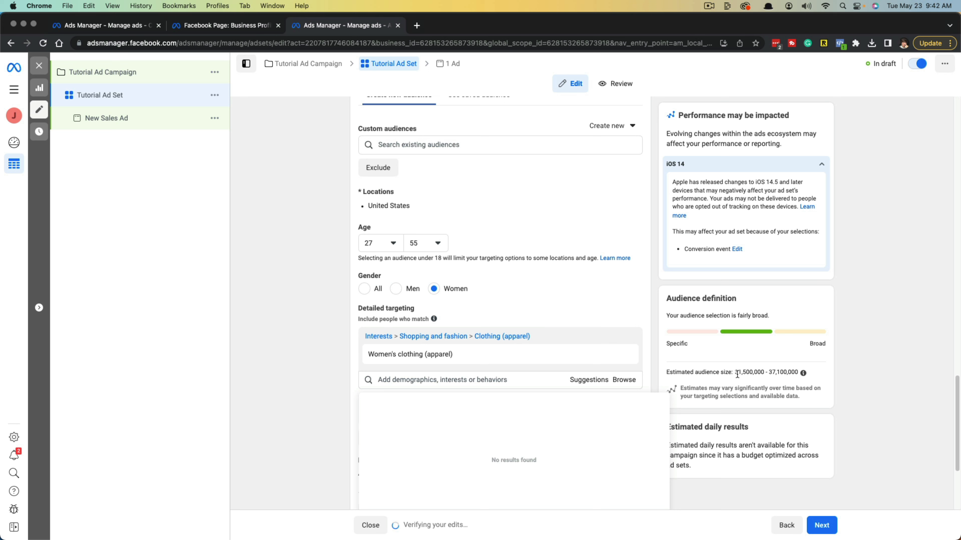
{"action": "left_click", "coordinate": [738, 374]}
{"action": "left_click_drag", "start_coordinate": [738, 374], "coordinate": [797, 372]}
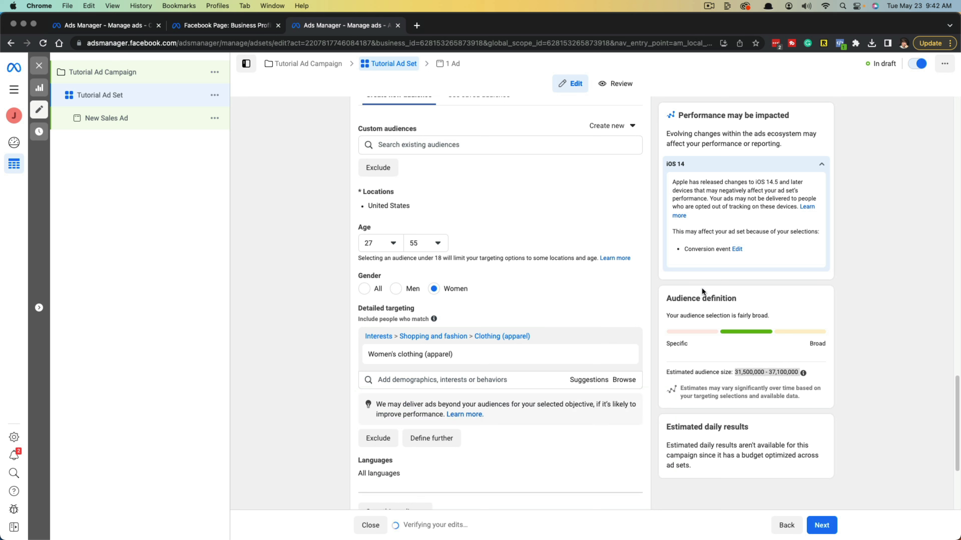
{"action": "left_click", "coordinate": [275, 350]}
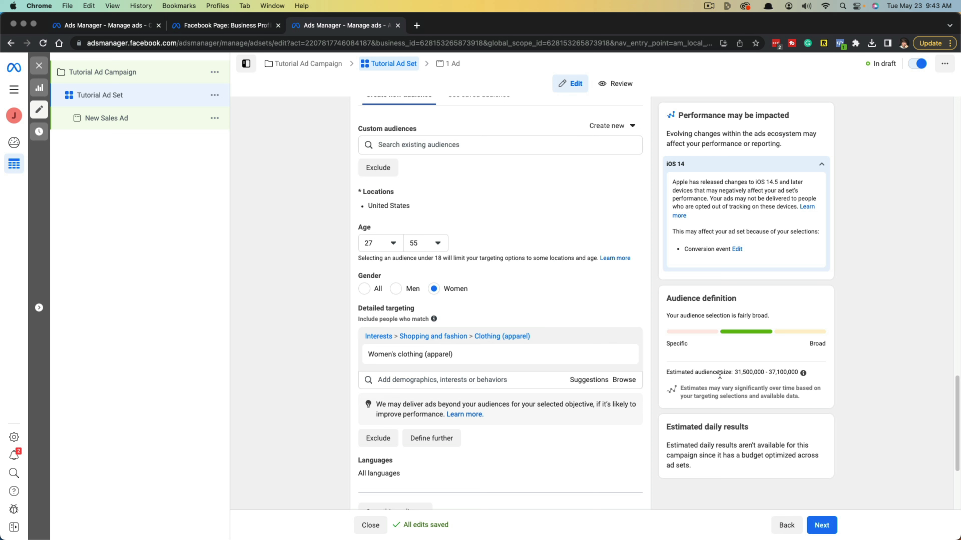
Step: Add the suggested interest "Online shopping (retail)" and the behavior "Engaged Shoppers" to the detailed targeting
{"action": "scroll", "coordinate": [320, 352], "scroll_direction": "down", "scroll_amount": 1}
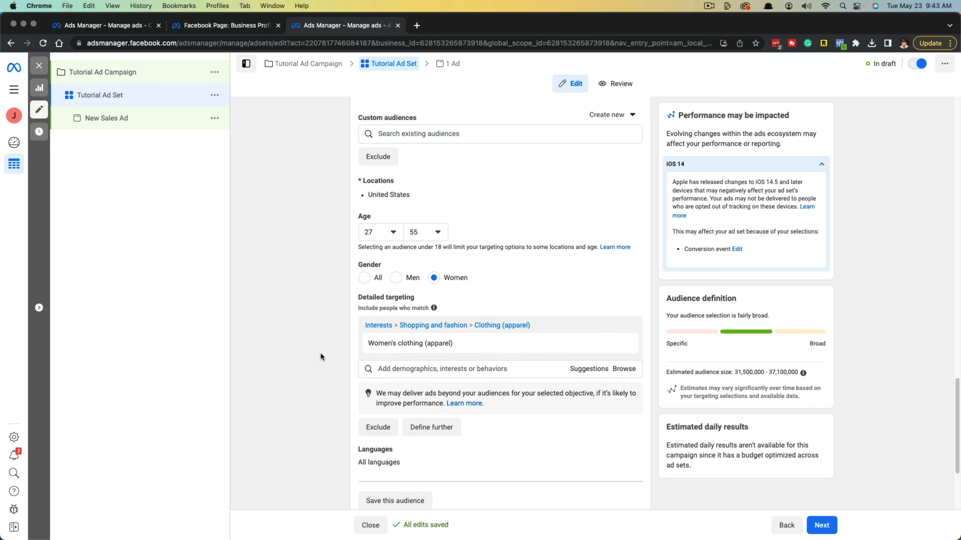
{"action": "left_click", "coordinate": [420, 363]}
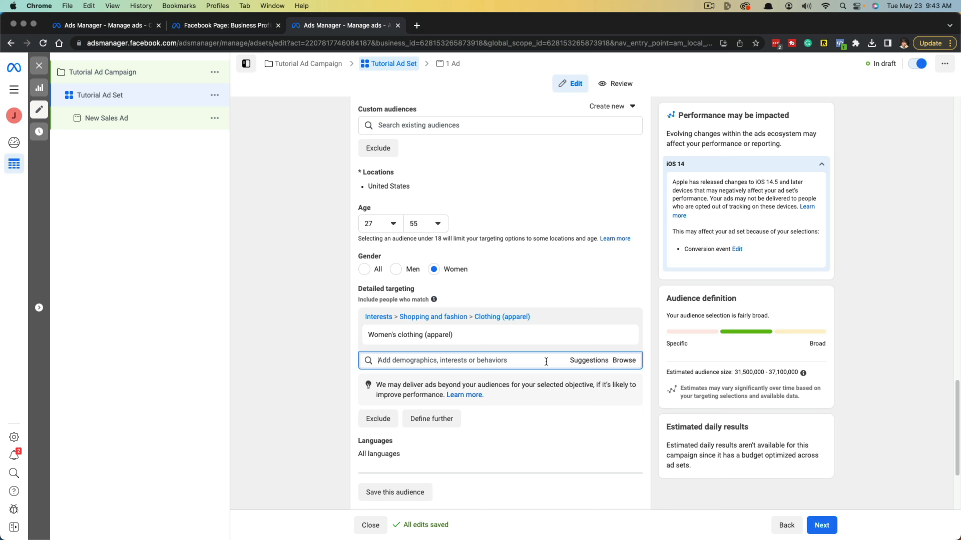
{"action": "left_click", "coordinate": [589, 366]}
{"action": "mouse_move", "coordinate": [425, 384]}
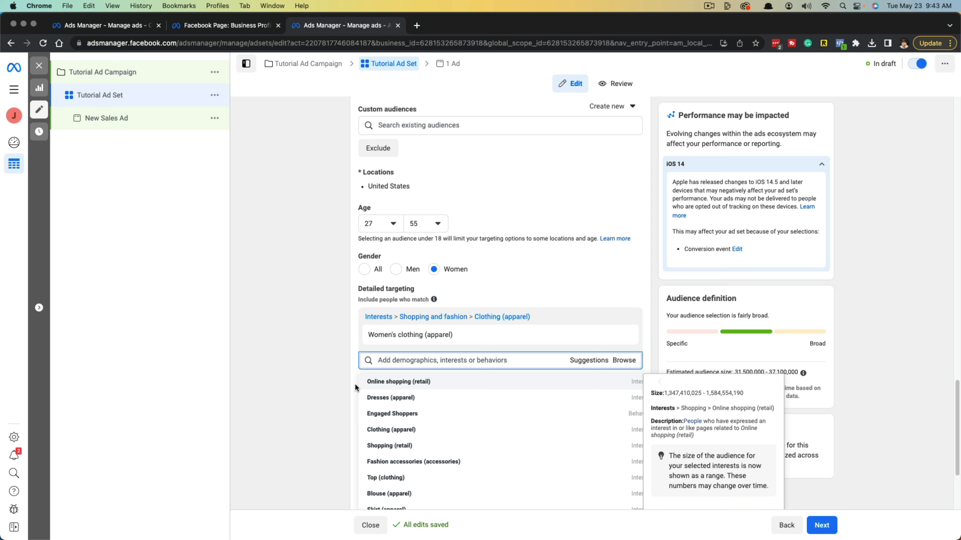
{"action": "left_click", "coordinate": [387, 385]}
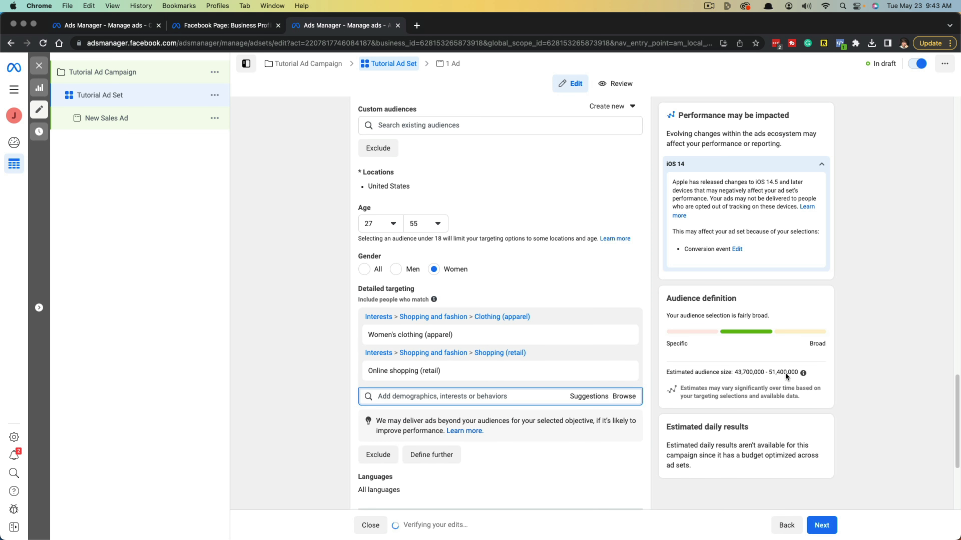
{"action": "left_click", "coordinate": [585, 398]}
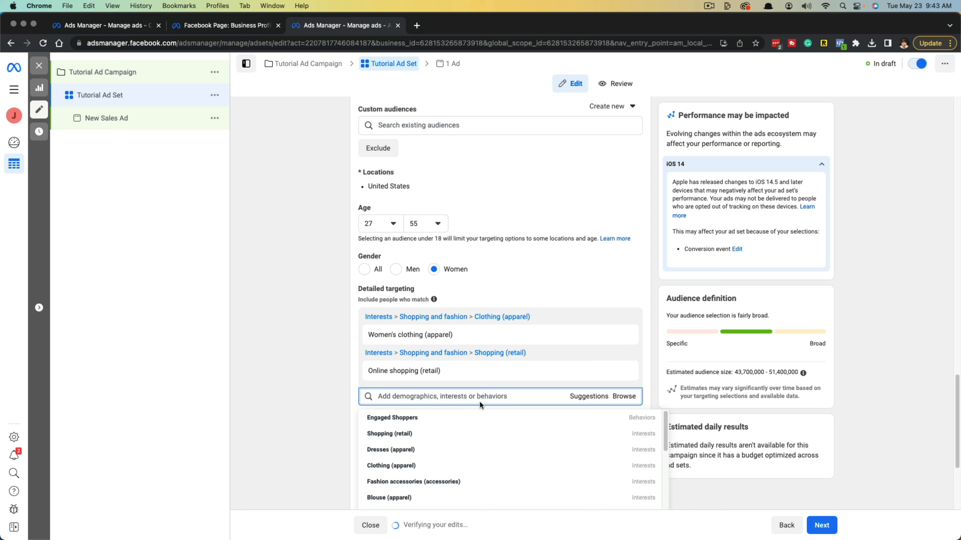
{"action": "left_click", "coordinate": [405, 418]}
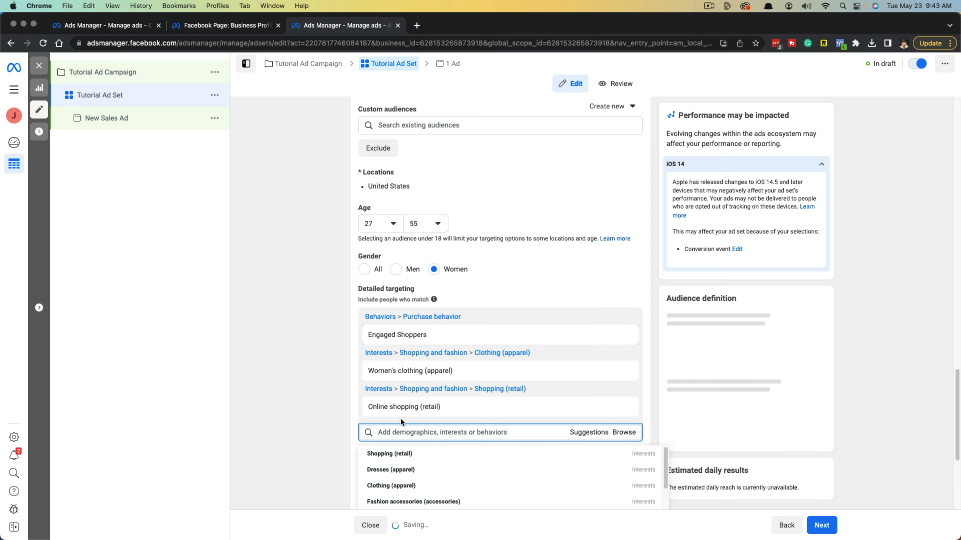
{"action": "left_click", "coordinate": [322, 395]}
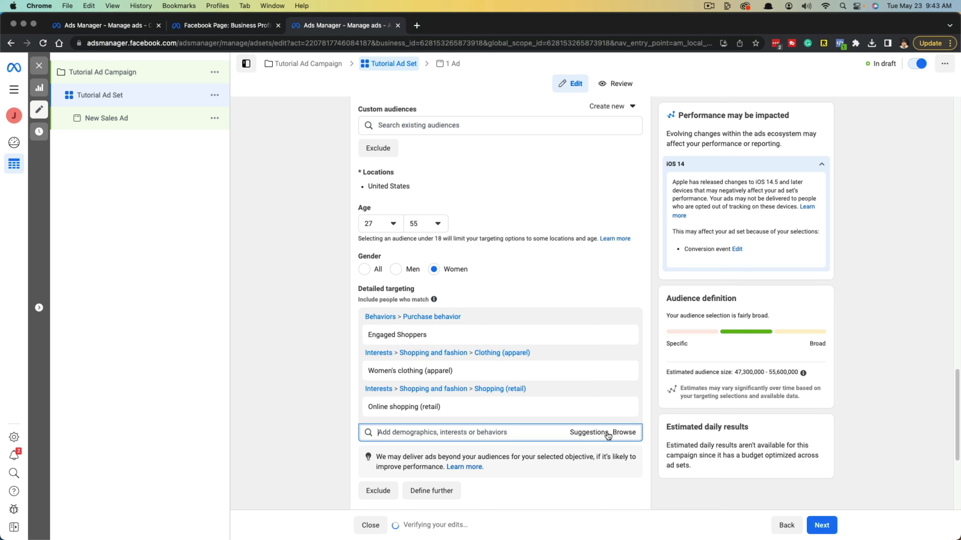
Step: Add the financial income demographic "Household income: top 10%-25% of ZIP codes (US)" to the detailed targeting
{"action": "left_click", "coordinate": [622, 432]}
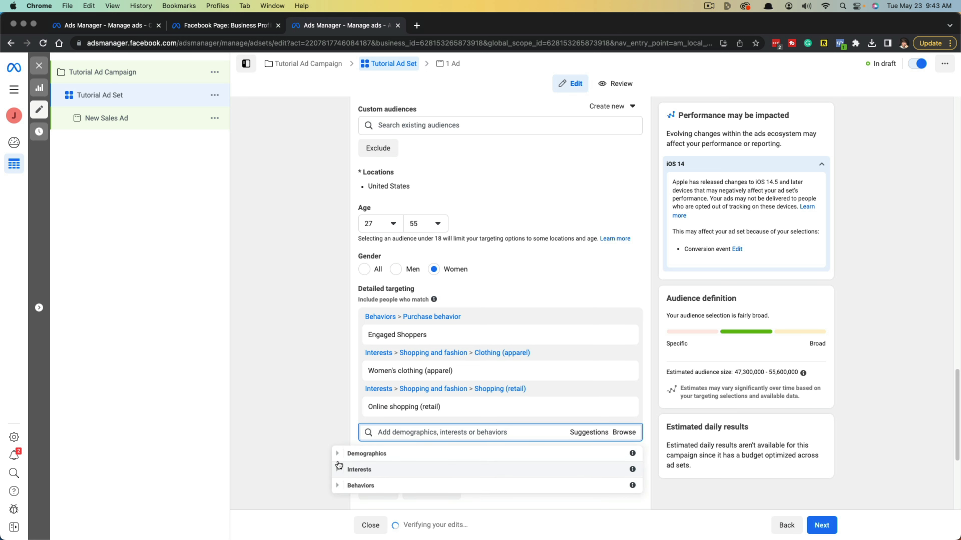
{"action": "left_click", "coordinate": [339, 455]}
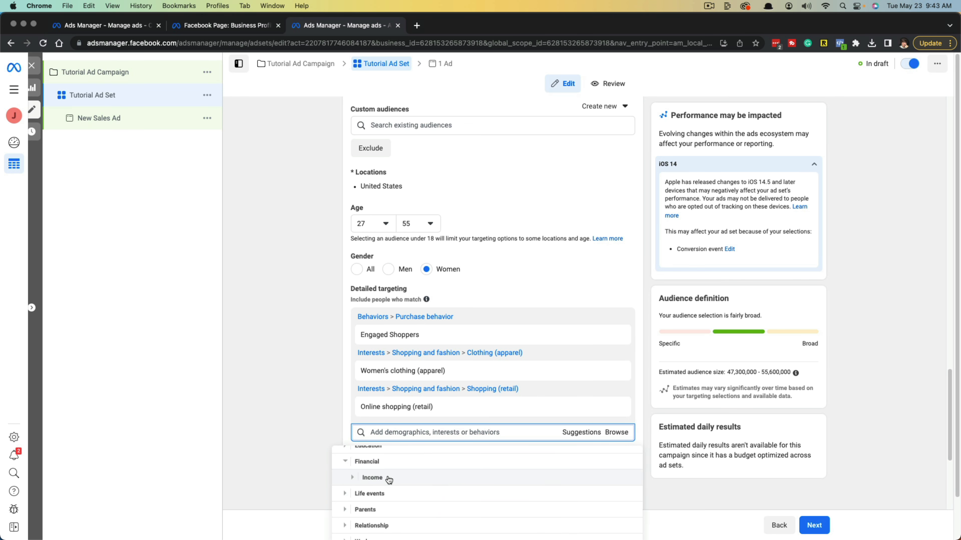
{"action": "left_click", "coordinate": [346, 478]}
{"action": "left_click", "coordinate": [349, 480]}
{"action": "left_click", "coordinate": [384, 480]}
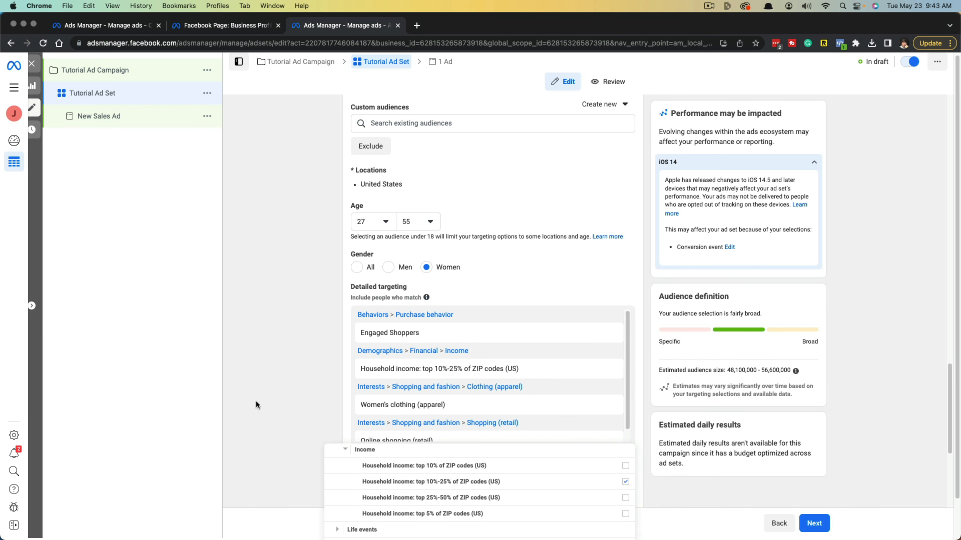
{"action": "left_click", "coordinate": [260, 390]}
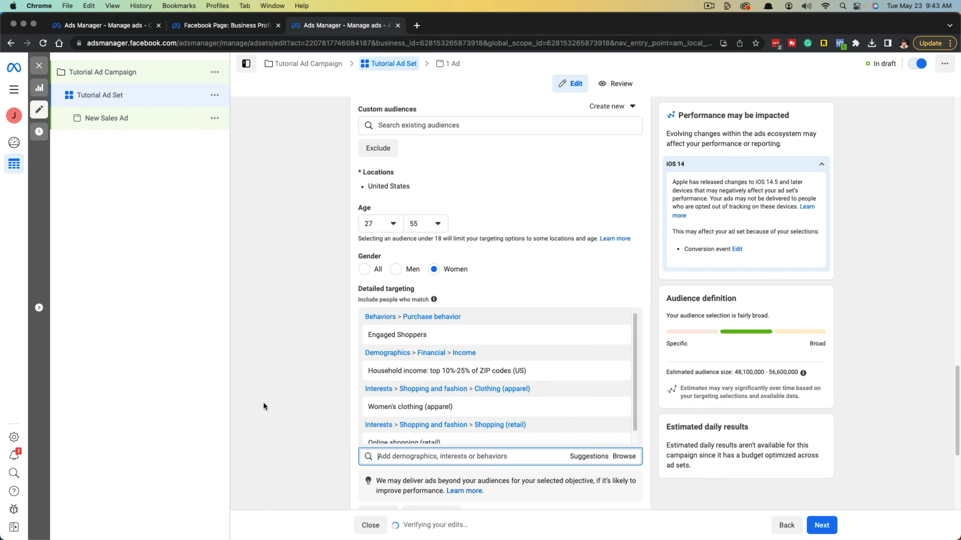
Step: Define the detailed targeting further with an additional "and must also match" condition, leaving it empty
{"action": "scroll", "coordinate": [335, 438], "scroll_direction": "down", "scroll_amount": 2}
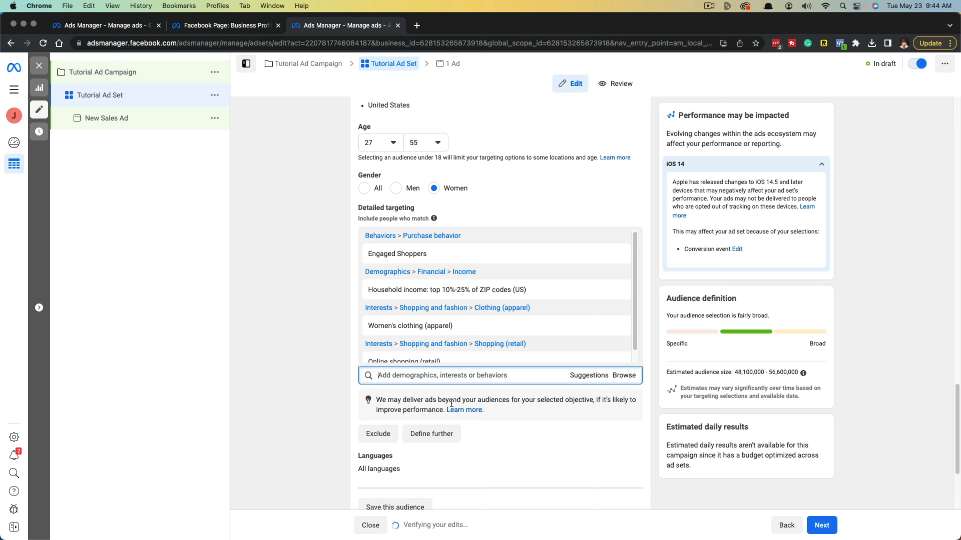
{"action": "left_click", "coordinate": [432, 434]}
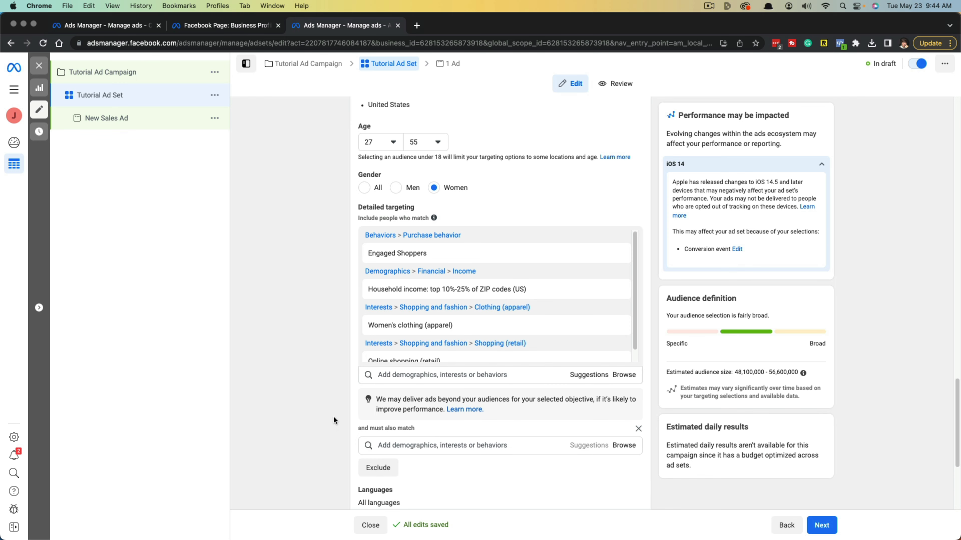
{"action": "scroll", "coordinate": [333, 416], "scroll_direction": "down", "scroll_amount": 2}
{"action": "left_click", "coordinate": [408, 400]}
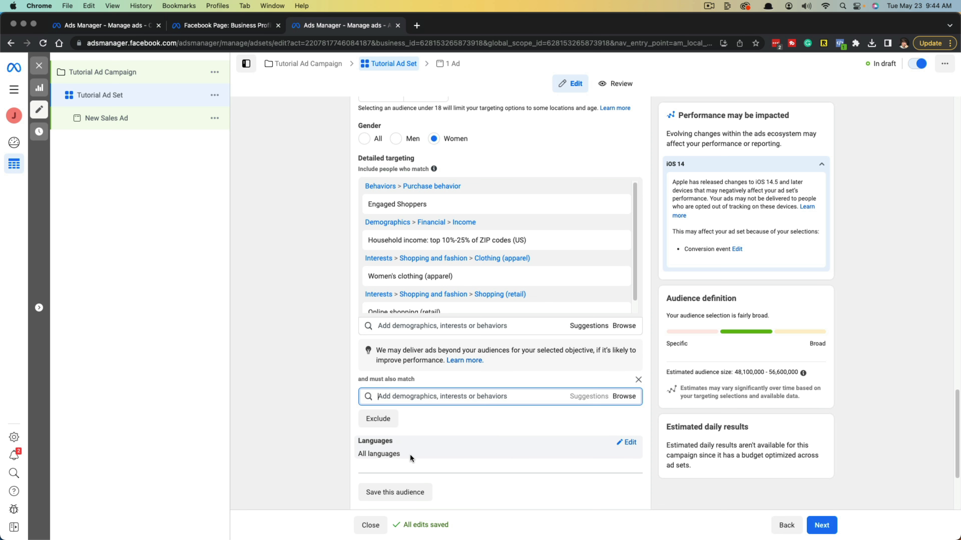
Step: Set the audience's language to English (US)
{"action": "scroll", "coordinate": [443, 441], "scroll_direction": "down", "scroll_amount": 2}
{"action": "left_click", "coordinate": [642, 391]}
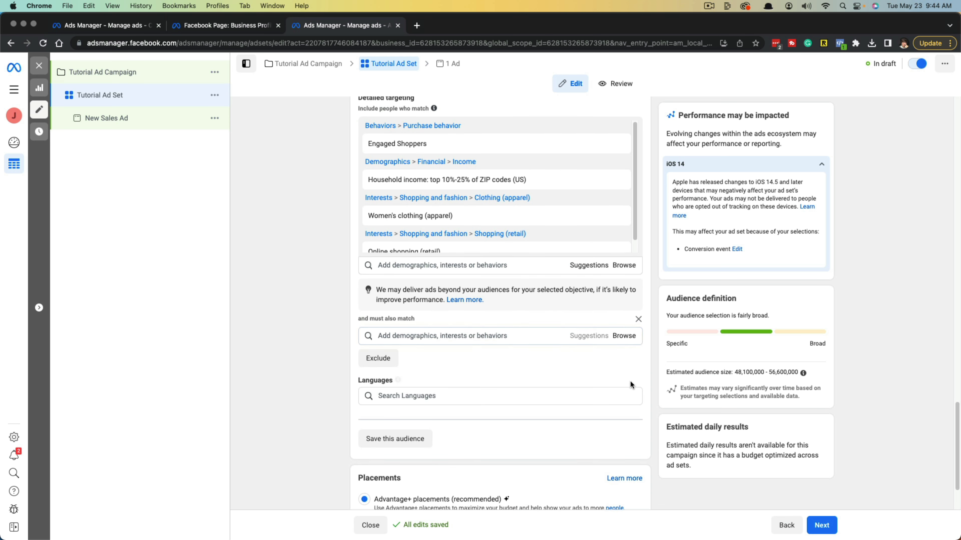
{"action": "left_click", "coordinate": [477, 395]}
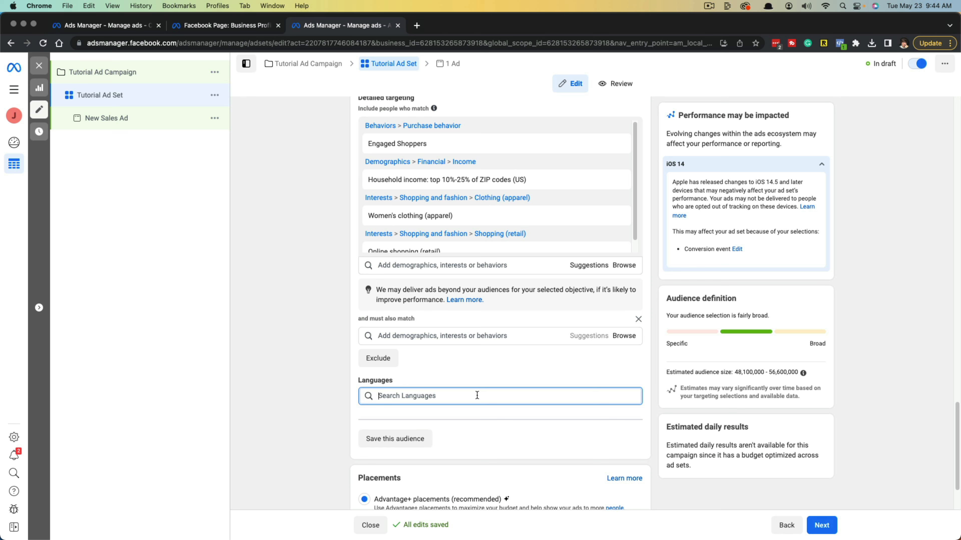
{"action": "type", "text": "Engl"}
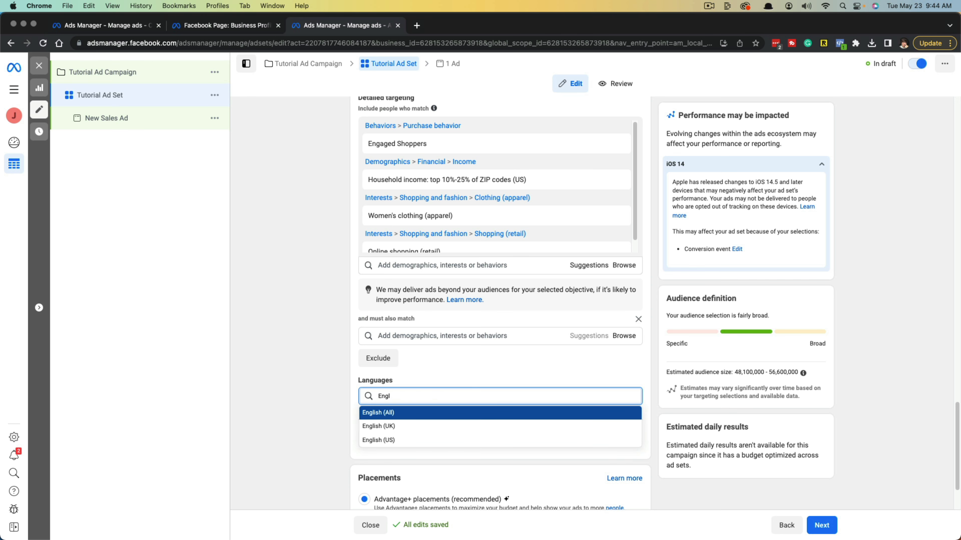
{"action": "key", "text": "Down"}
{"action": "key", "text": "Down"}
{"action": "key", "text": "Return"}
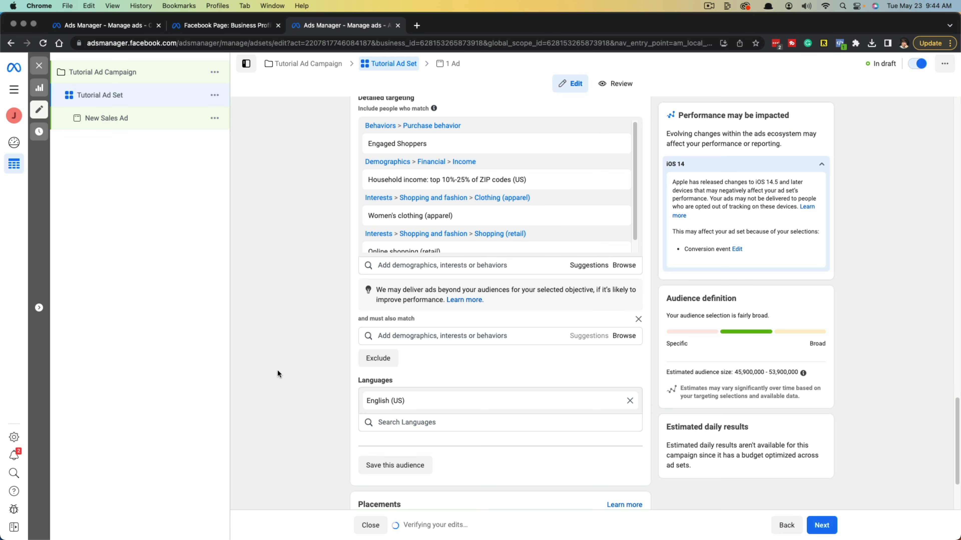
Step: Look over the audience settings, the saved audience selection and the placement options without changing any
{"action": "scroll", "coordinate": [278, 374], "scroll_direction": "down", "scroll_amount": 4}
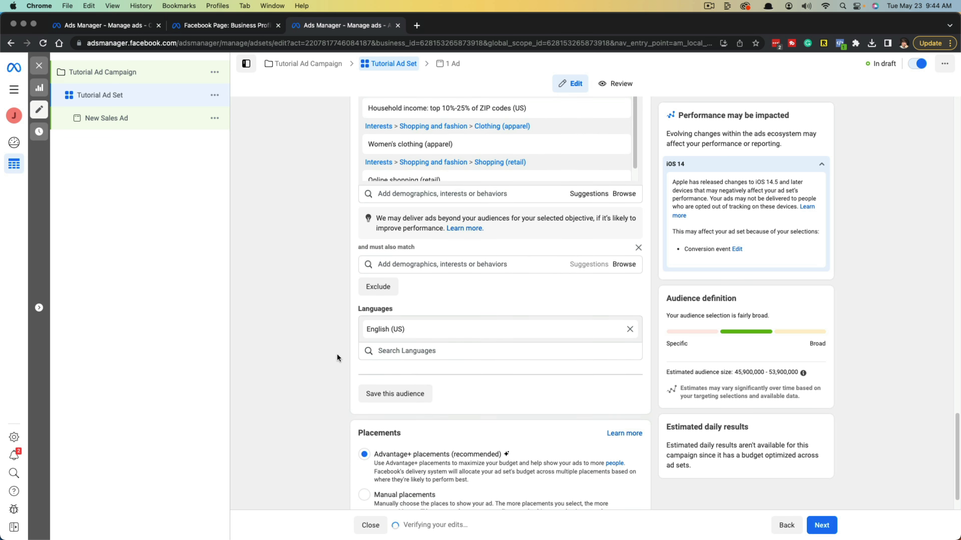
{"action": "scroll", "coordinate": [337, 356], "scroll_direction": "up", "scroll_amount": 12}
{"action": "scroll", "coordinate": [447, 366], "scroll_direction": "up", "scroll_amount": 5}
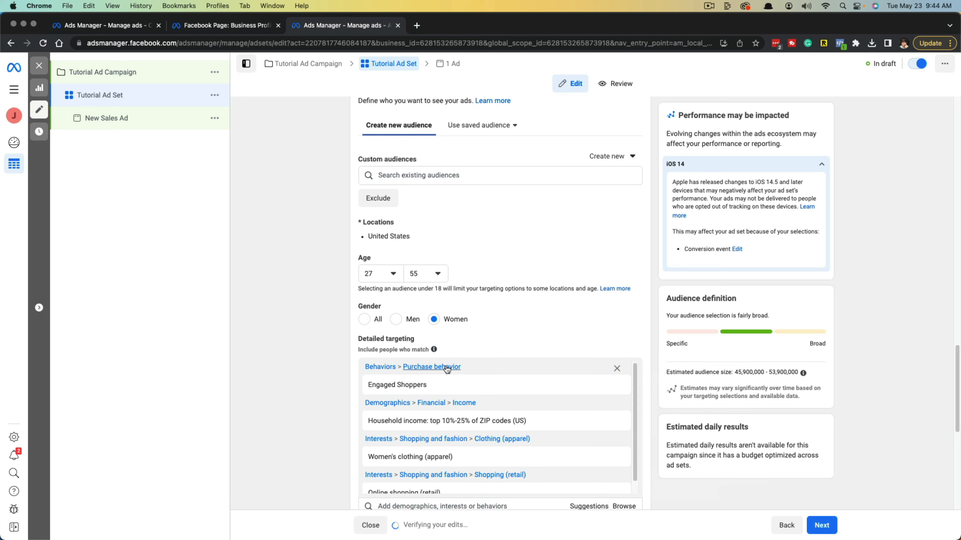
{"action": "scroll", "coordinate": [448, 369], "scroll_direction": "up", "scroll_amount": 2}
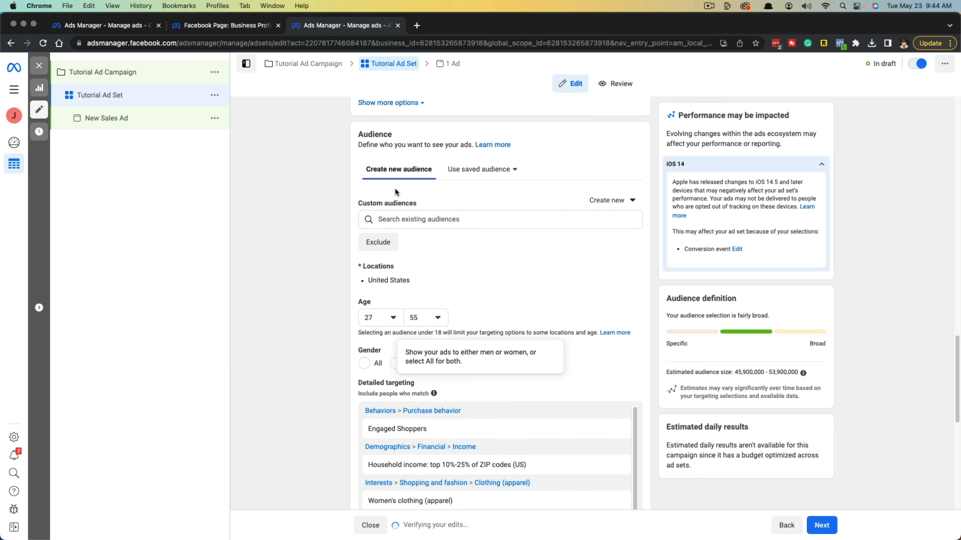
{"action": "left_click", "coordinate": [489, 171]}
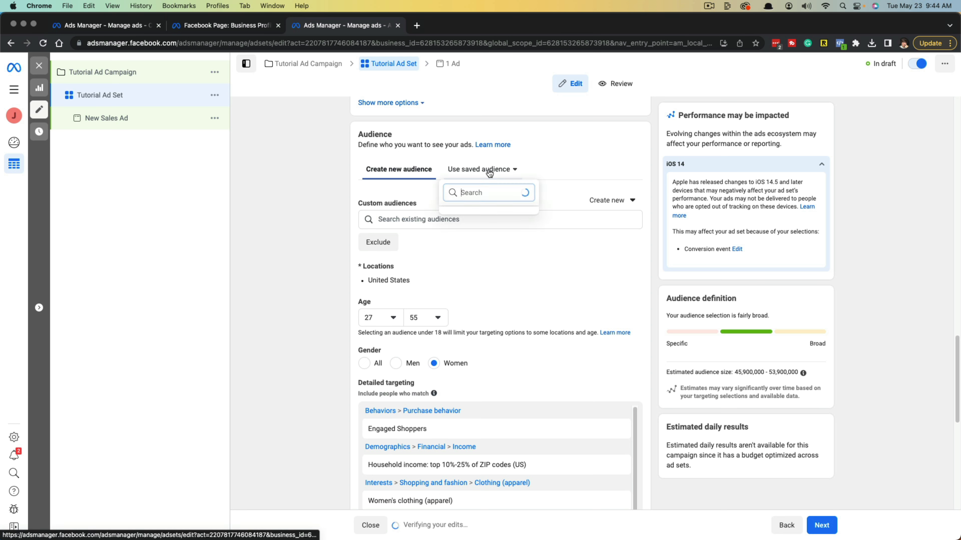
{"action": "left_click", "coordinate": [310, 275]}
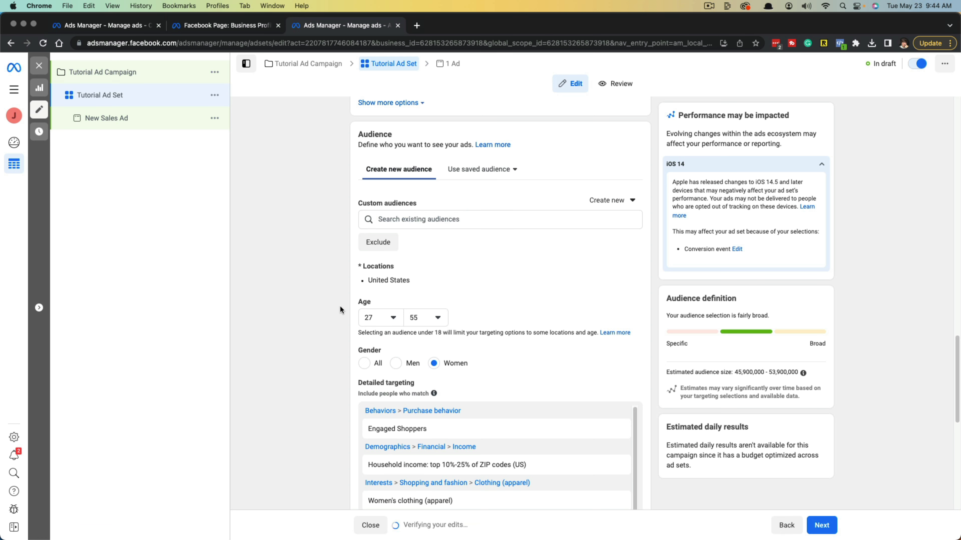
{"action": "scroll", "coordinate": [340, 306], "scroll_direction": "down", "scroll_amount": 10}
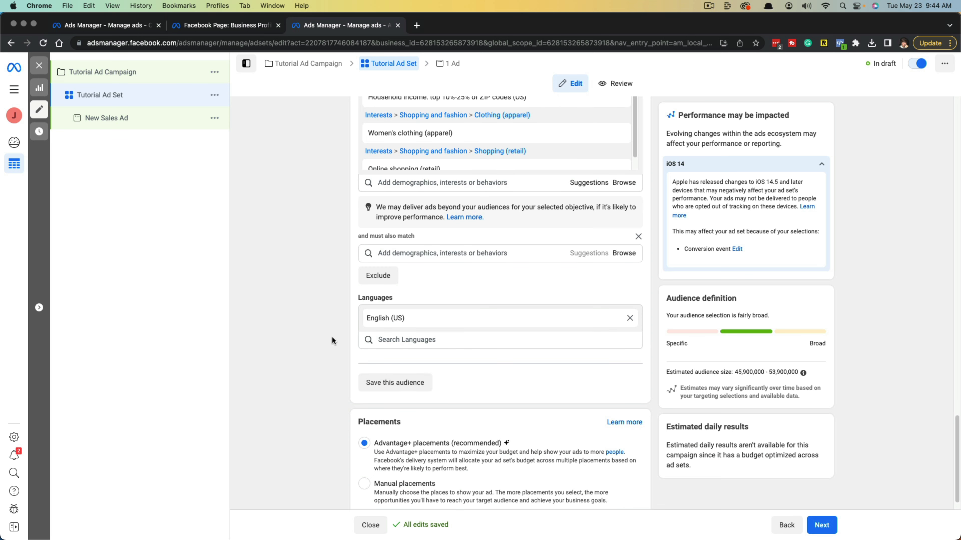
{"action": "scroll", "coordinate": [332, 340], "scroll_direction": "down", "scroll_amount": 2}
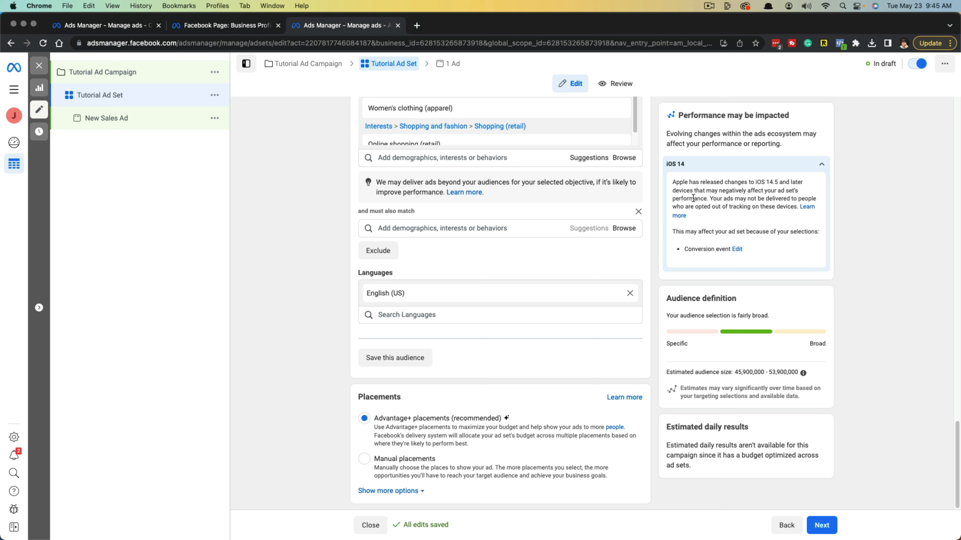
Step: Review the ad set's summary, from its schedule and audience to placements, bid strategy and delivery type
{"action": "left_click", "coordinate": [623, 87]}
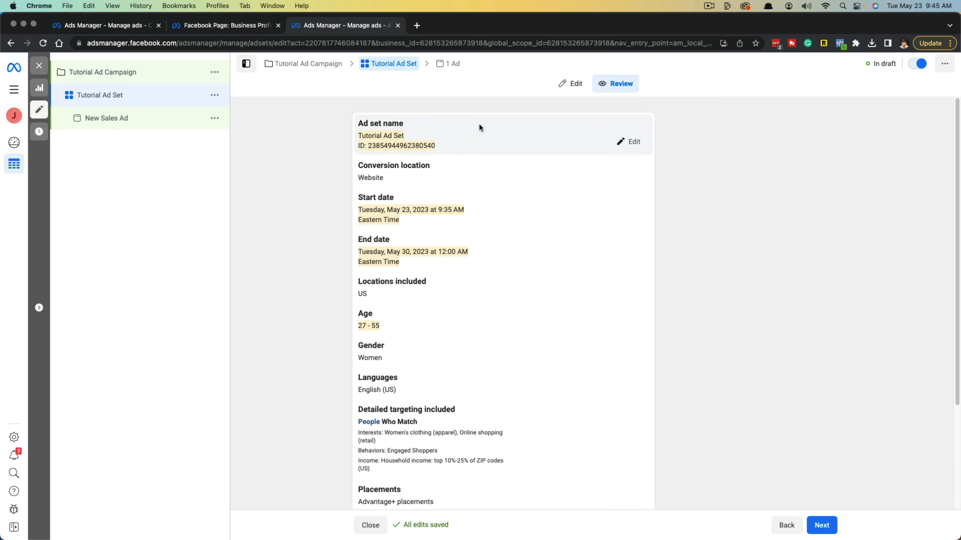
{"action": "scroll", "coordinate": [297, 315], "scroll_direction": "down", "scroll_amount": 1}
{"action": "scroll", "coordinate": [296, 311], "scroll_direction": "down", "scroll_amount": 4}
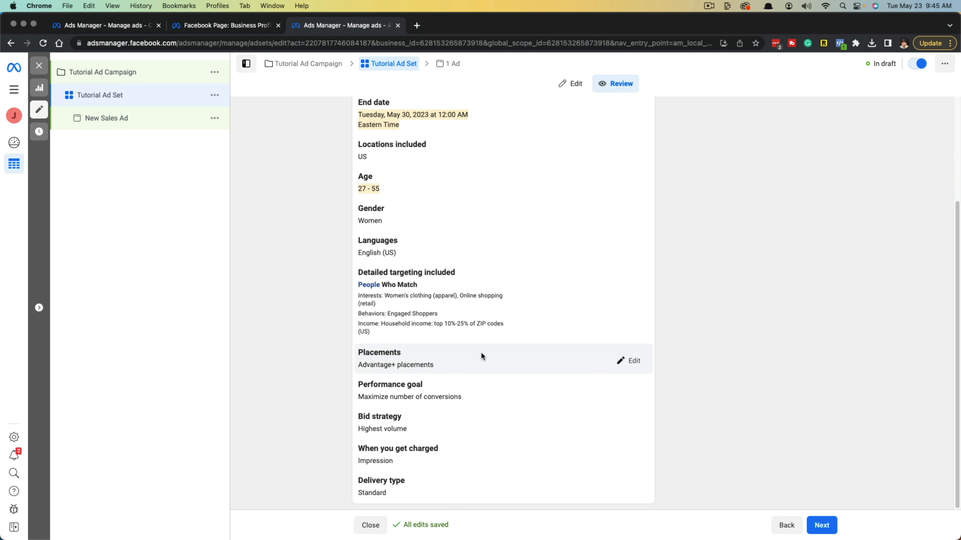
{"action": "scroll", "coordinate": [481, 354], "scroll_direction": "up", "scroll_amount": 5}
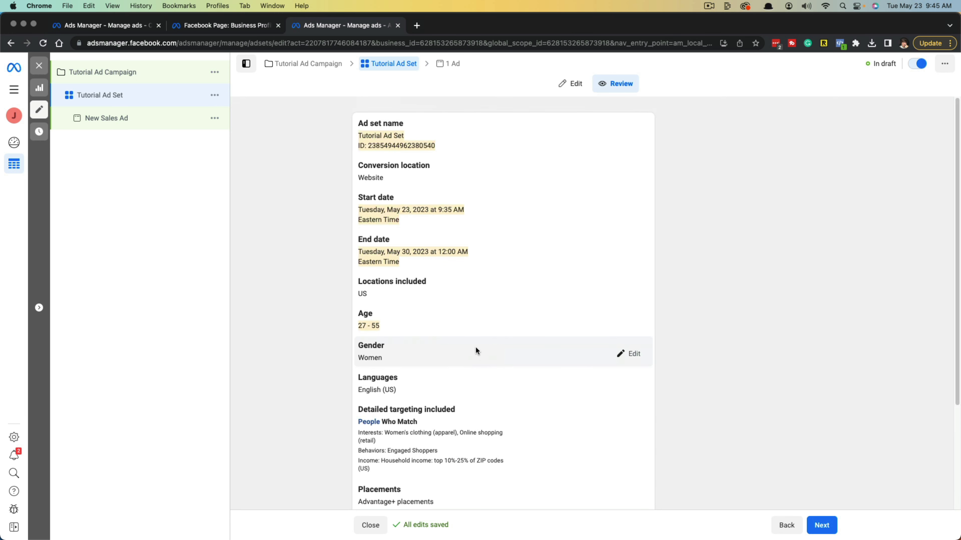
Step: Proceed to the ad level and set the Instagram account of the Johnnie Dove Boutique ad identity to johnniedove
{"action": "left_click", "coordinate": [821, 527]}
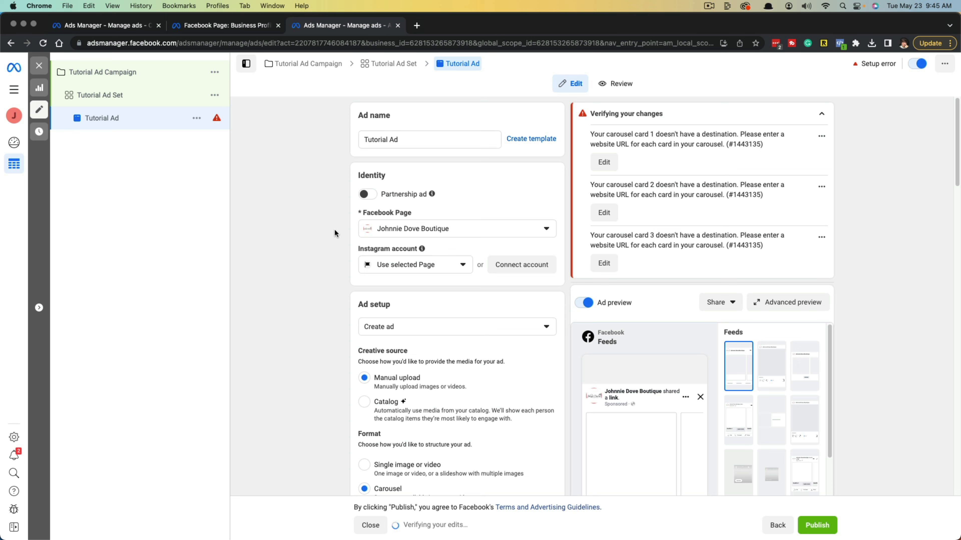
{"action": "scroll", "coordinate": [340, 238], "scroll_direction": "down", "scroll_amount": 2}
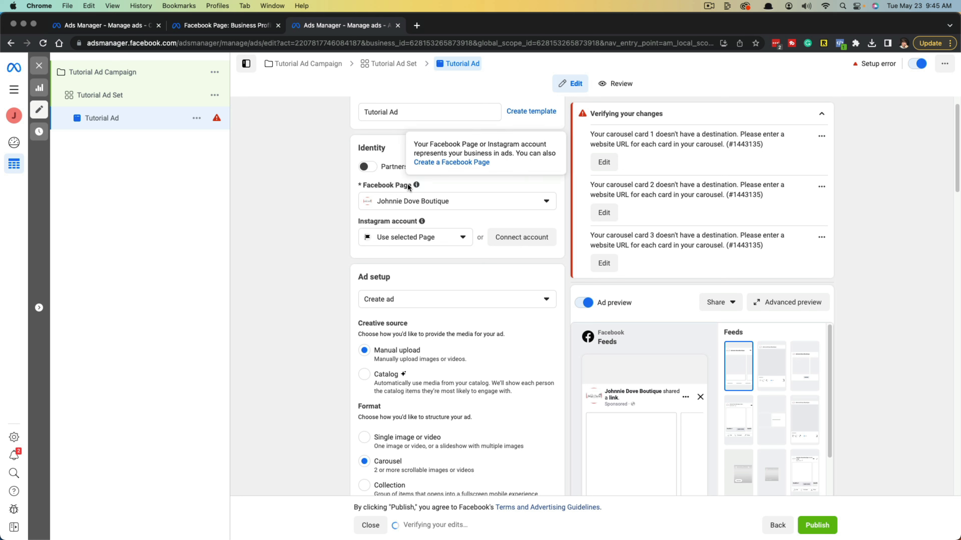
{"action": "left_click", "coordinate": [412, 204]}
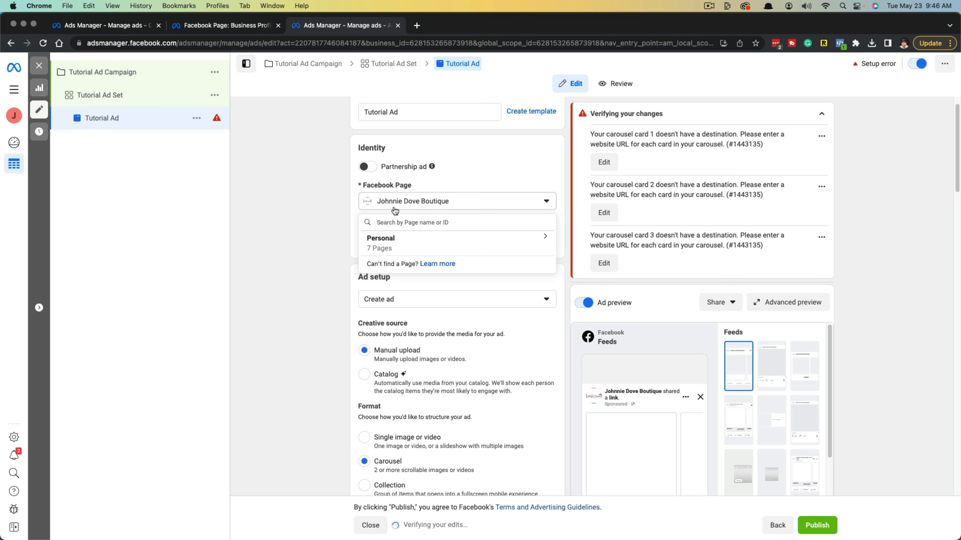
{"action": "left_click", "coordinate": [312, 201]}
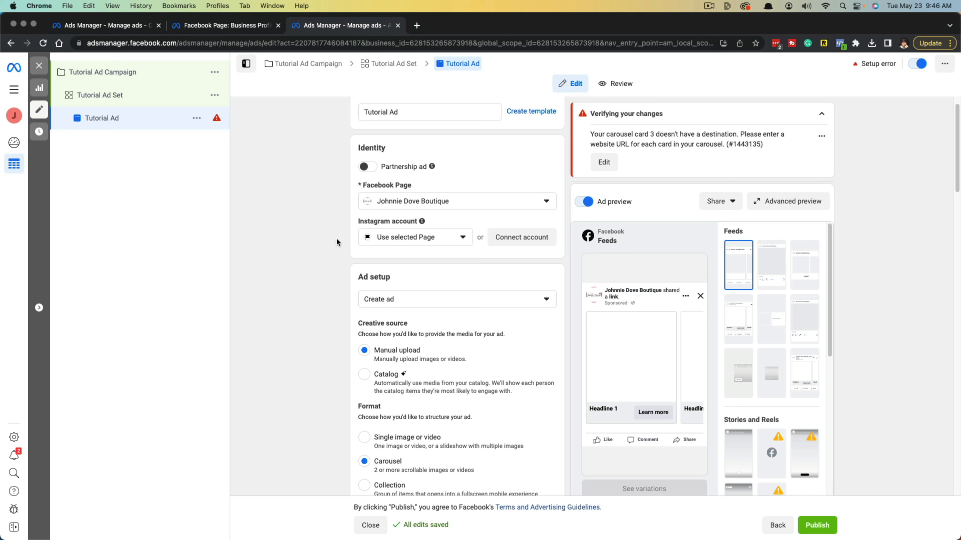
{"action": "left_click", "coordinate": [416, 237]}
{"action": "left_click", "coordinate": [424, 278]}
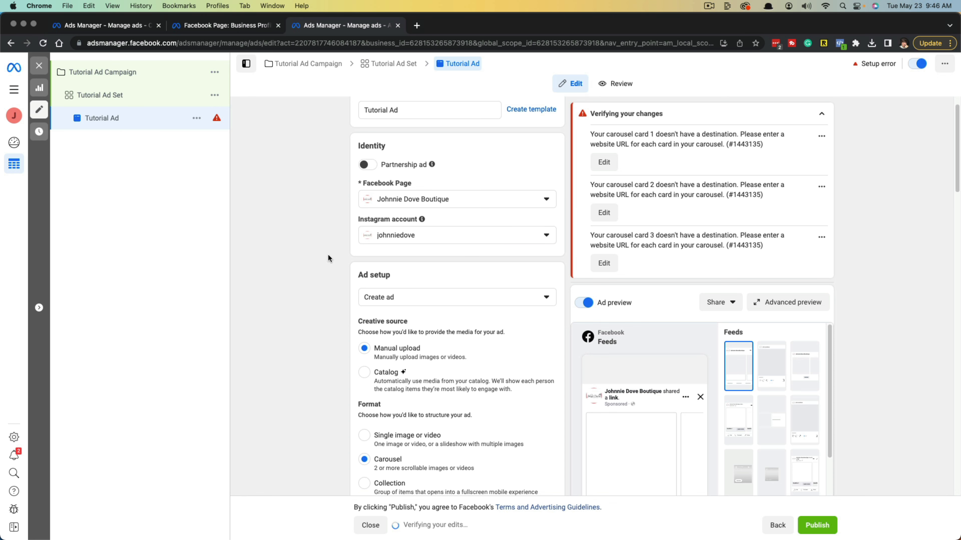
Step: Look over the ad setup, creative source and format options, keeping Create ad selected
{"action": "scroll", "coordinate": [328, 254], "scroll_direction": "down", "scroll_amount": 1}
{"action": "scroll", "coordinate": [328, 254], "scroll_direction": "down", "scroll_amount": 4}
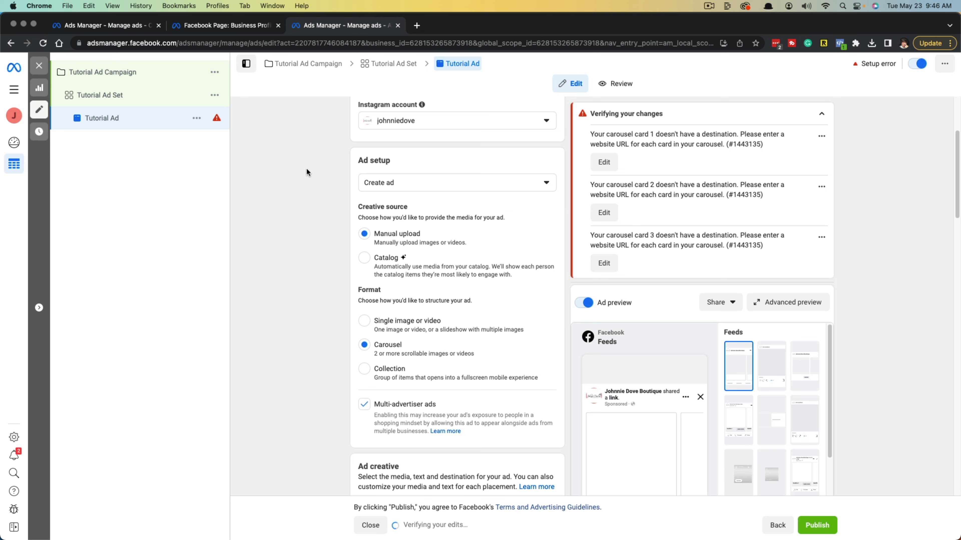
{"action": "left_click", "coordinate": [395, 187]}
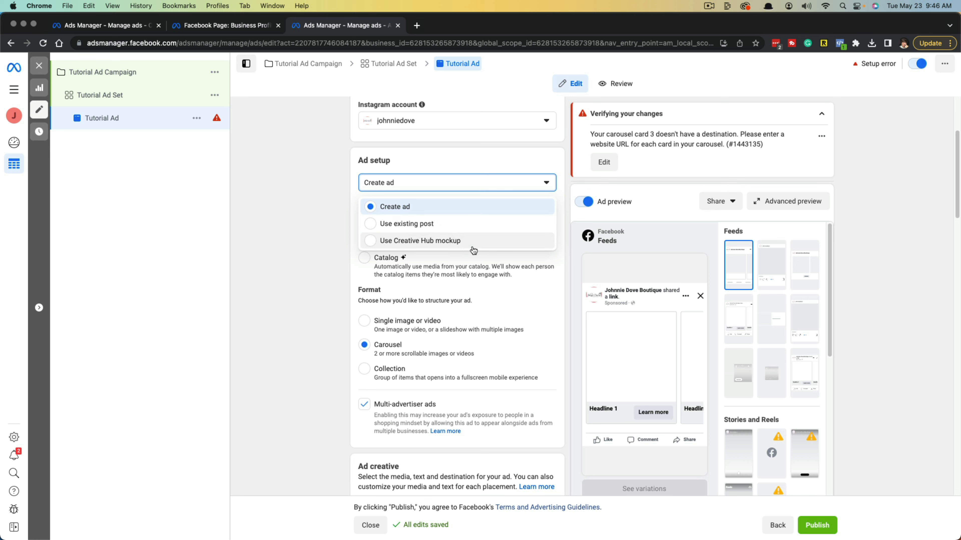
{"action": "left_click", "coordinate": [416, 212]}
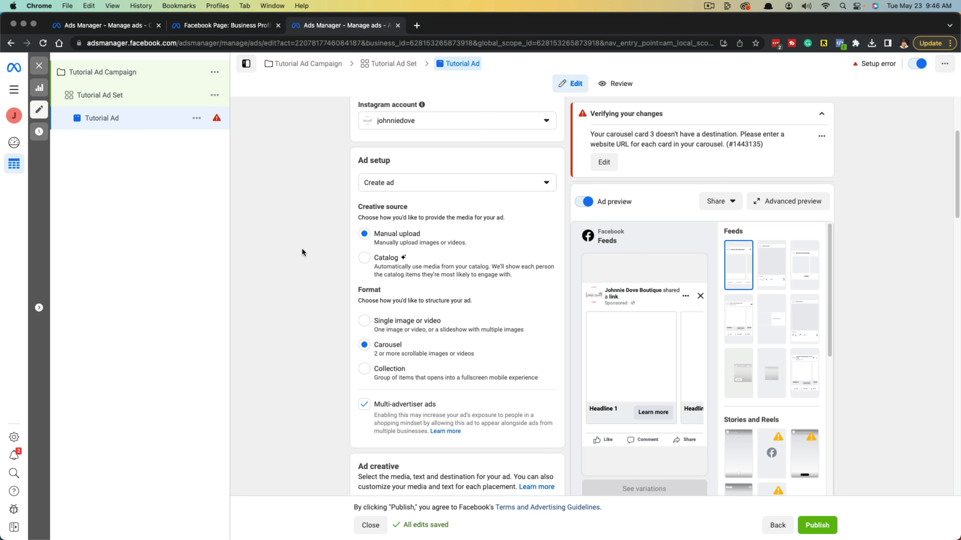
{"action": "scroll", "coordinate": [337, 256], "scroll_direction": "down", "scroll_amount": 3}
{"action": "scroll", "coordinate": [337, 261], "scroll_direction": "down", "scroll_amount": 1}
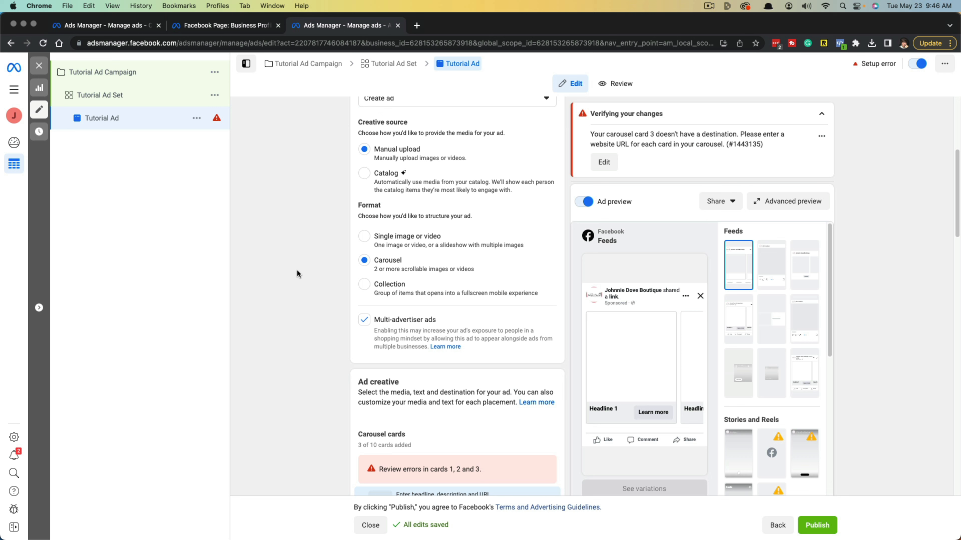
{"action": "scroll", "coordinate": [297, 276], "scroll_direction": "down", "scroll_amount": 1}
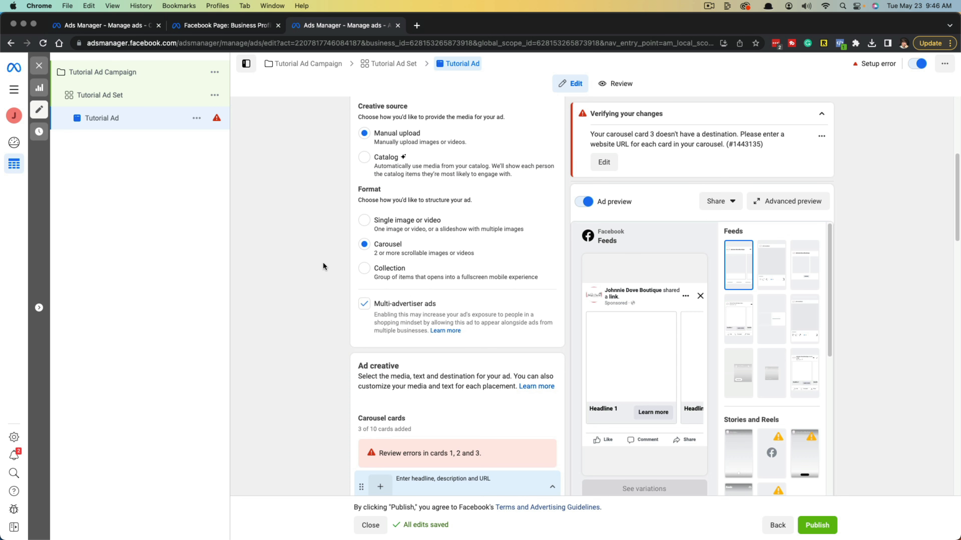
{"action": "scroll", "coordinate": [328, 274], "scroll_direction": "up", "scroll_amount": 1}
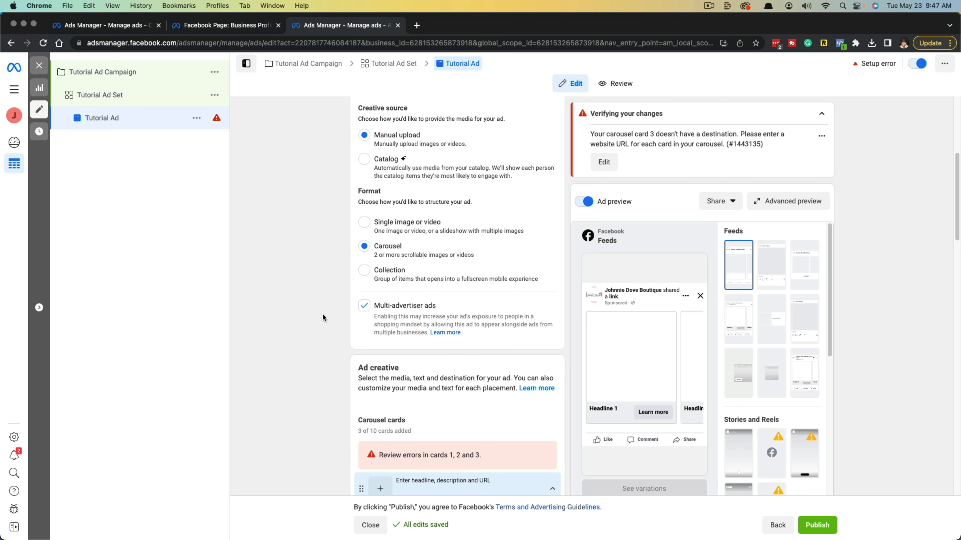
{"action": "scroll", "coordinate": [329, 317], "scroll_direction": "down", "scroll_amount": 1}
{"action": "scroll", "coordinate": [330, 316], "scroll_direction": "down", "scroll_amount": 10}
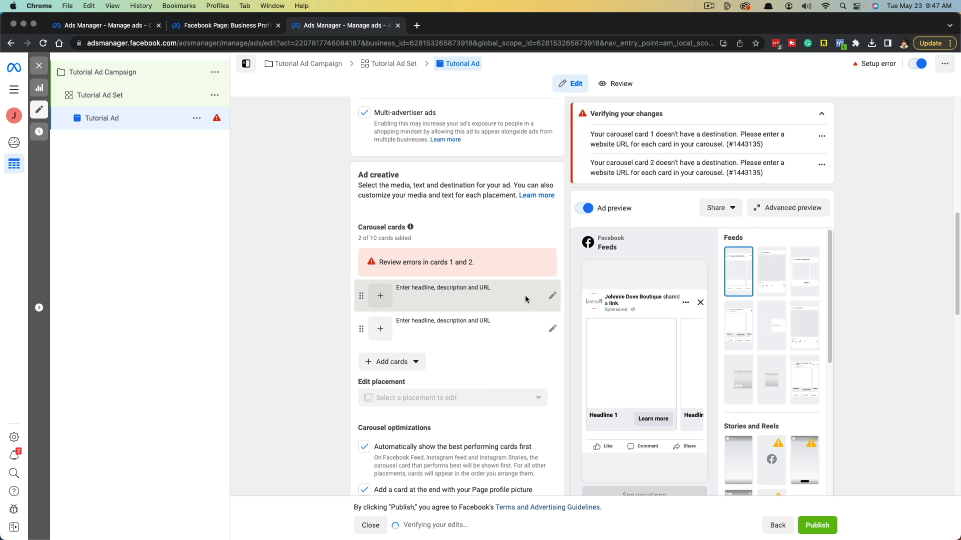
{"action": "left_click", "coordinate": [553, 296]}
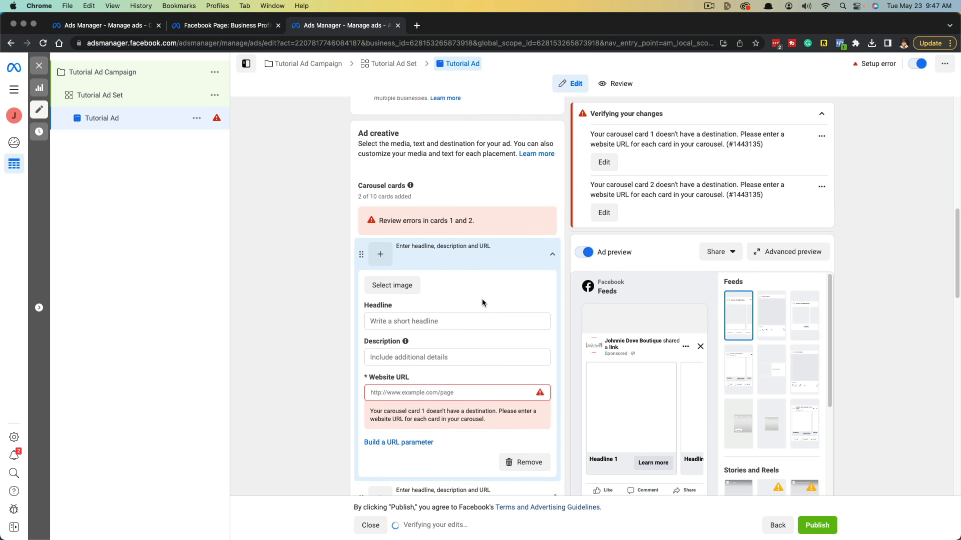
{"action": "left_click", "coordinate": [432, 321]}
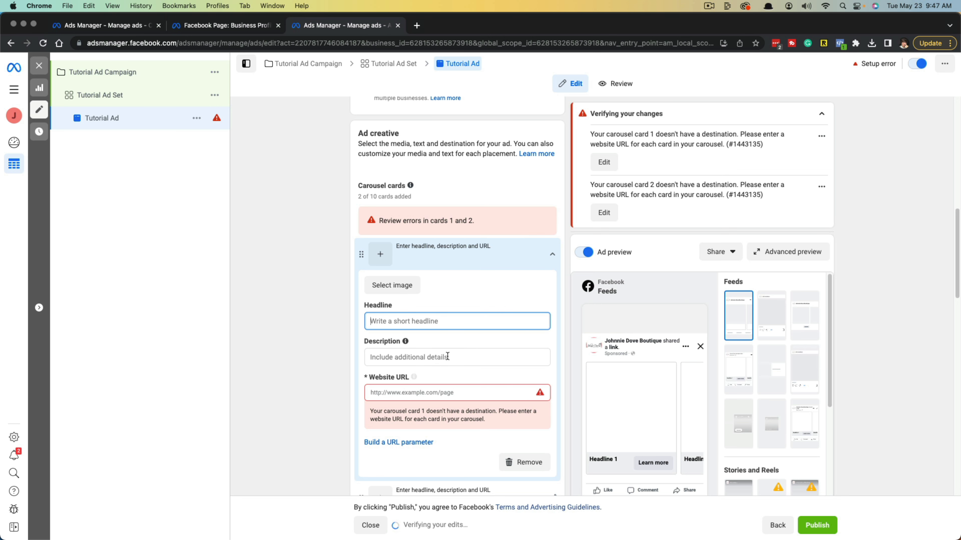
{"action": "scroll", "coordinate": [447, 357], "scroll_direction": "down", "scroll_amount": 1}
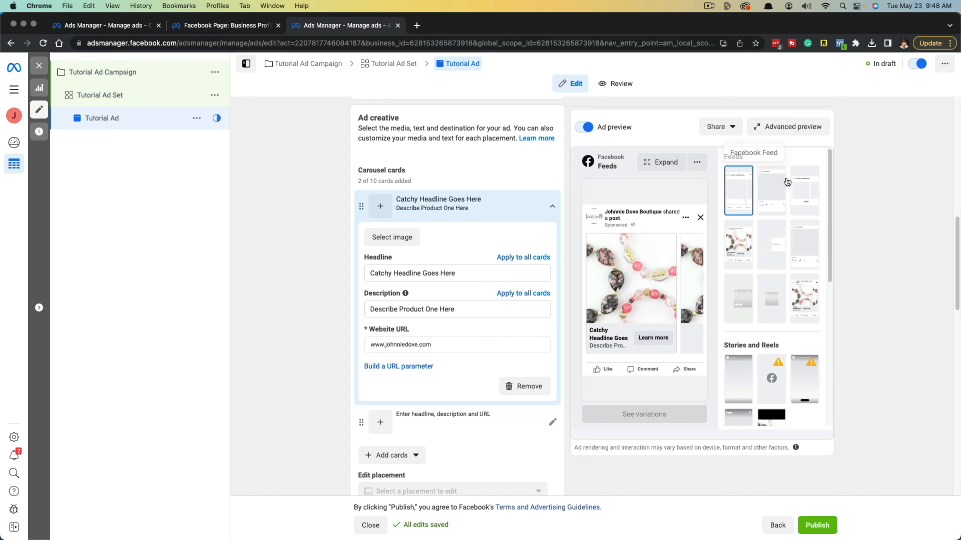
{"action": "left_click", "coordinate": [789, 131]}
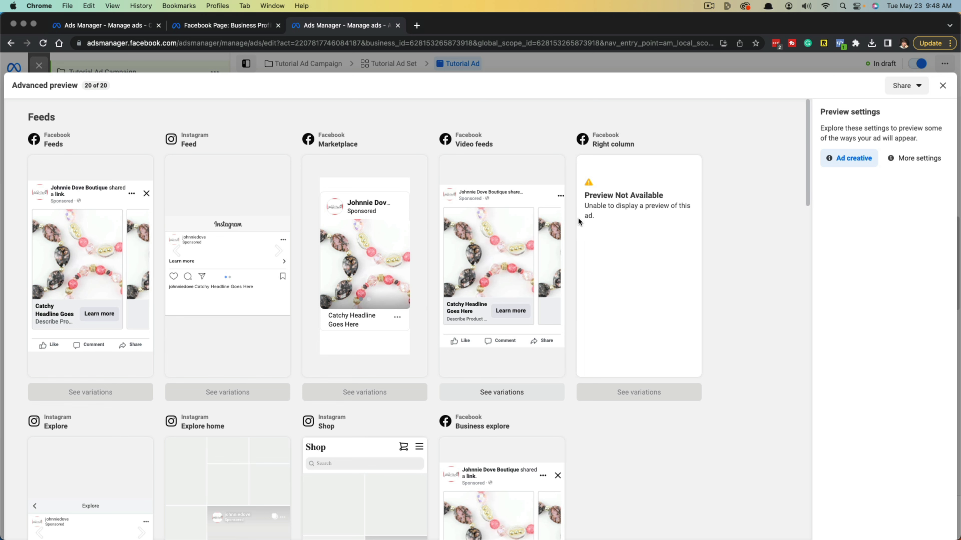
{"action": "left_click", "coordinate": [942, 85]}
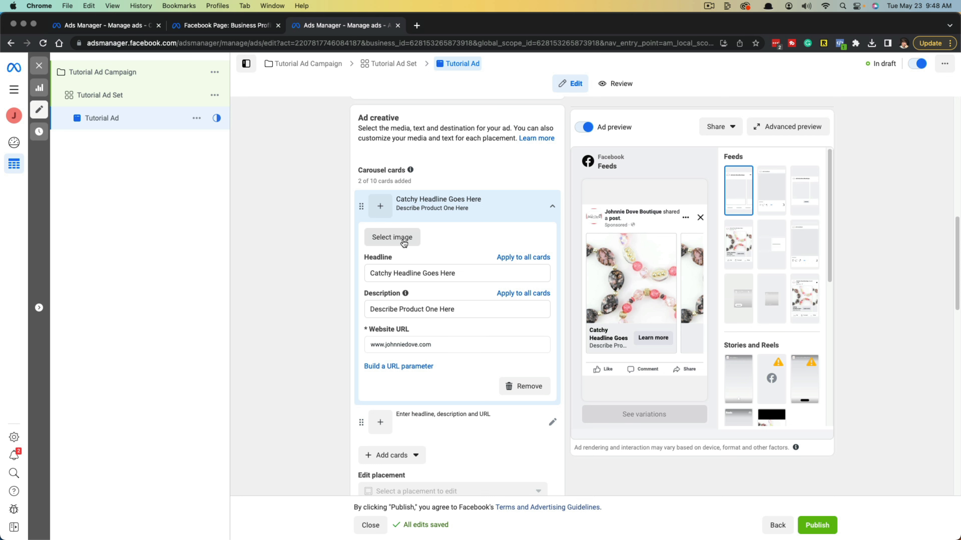
Step: Add the account image 2.jpg to the first carousel card
{"action": "left_click", "coordinate": [393, 242]}
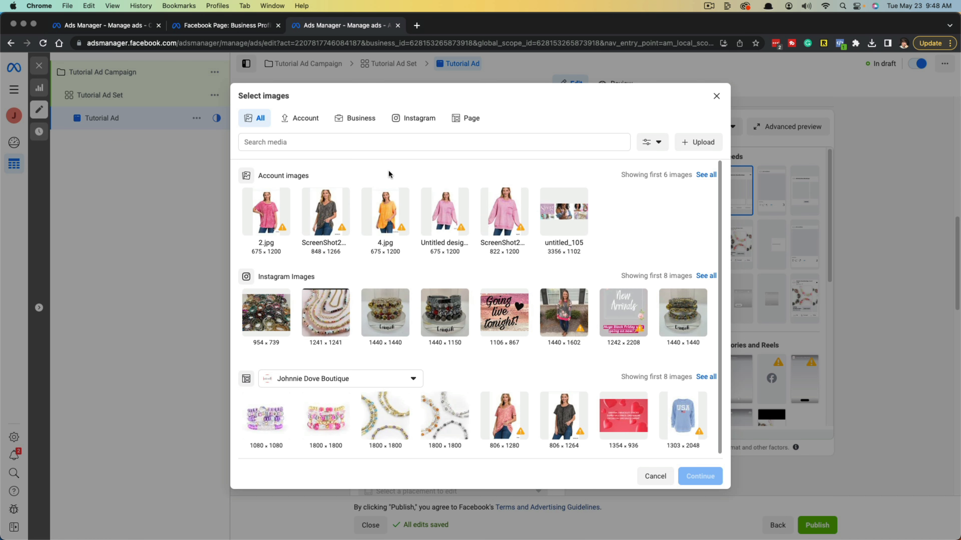
{"action": "left_click", "coordinate": [704, 147]}
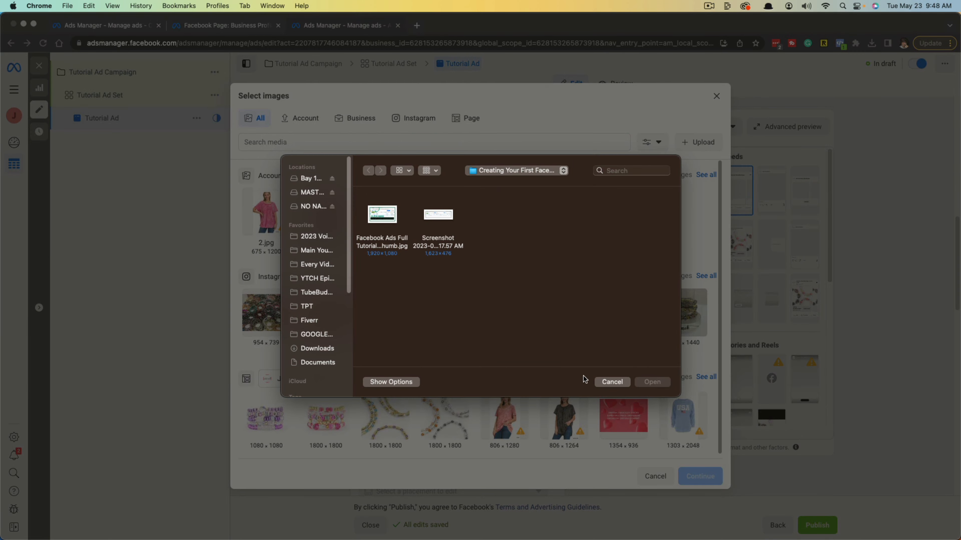
{"action": "left_click", "coordinate": [611, 382]}
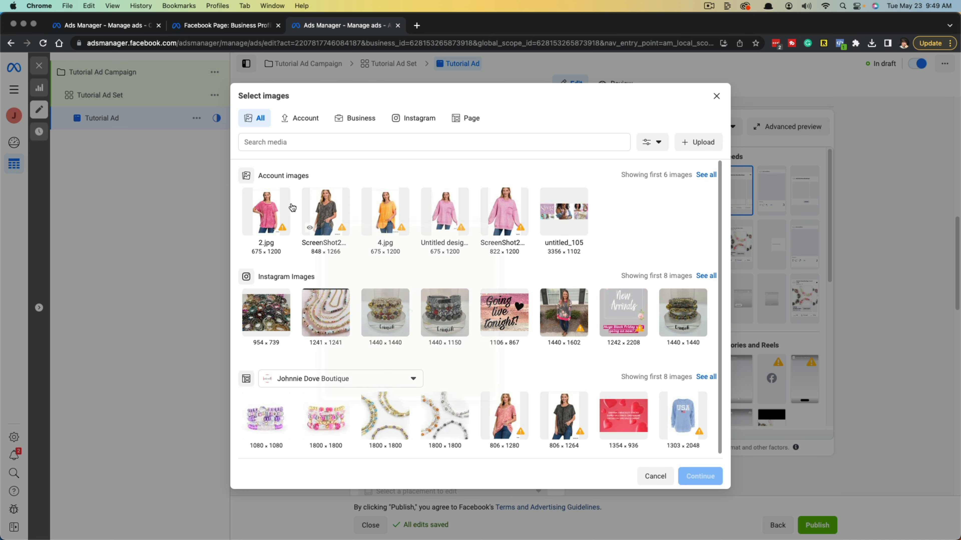
{"action": "left_click", "coordinate": [269, 248]}
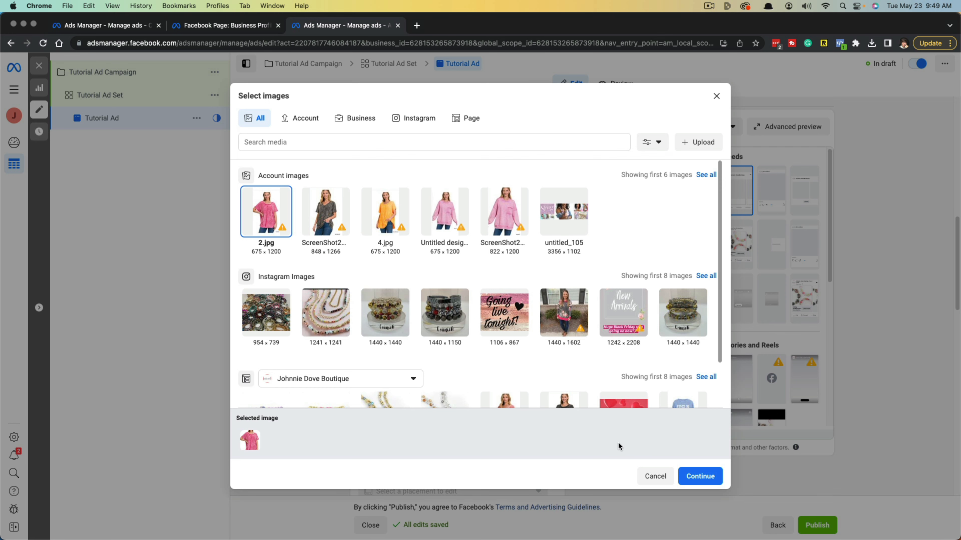
{"action": "left_click", "coordinate": [700, 476]}
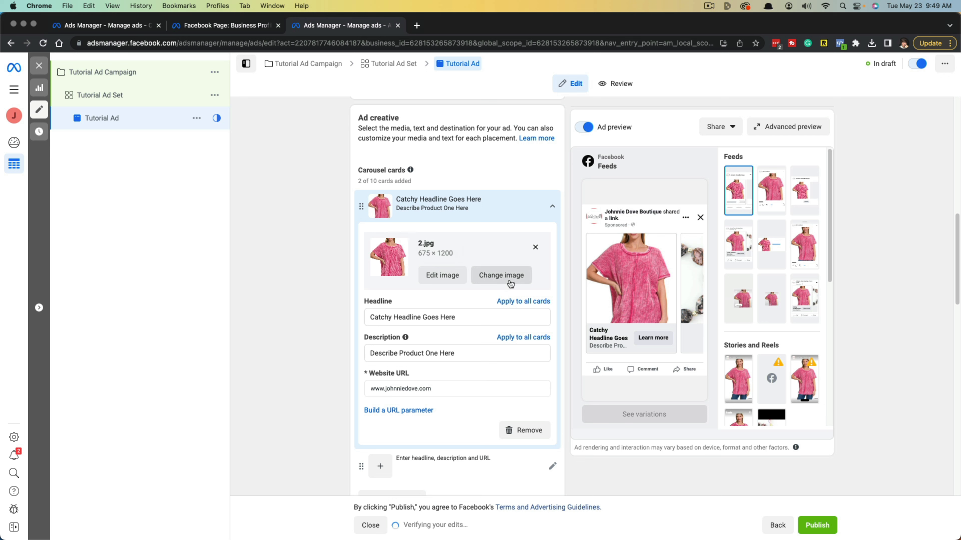
Step: Crop the first card's image to Vertical 9:16, save the crop and collapse the card
{"action": "left_click", "coordinate": [442, 278]}
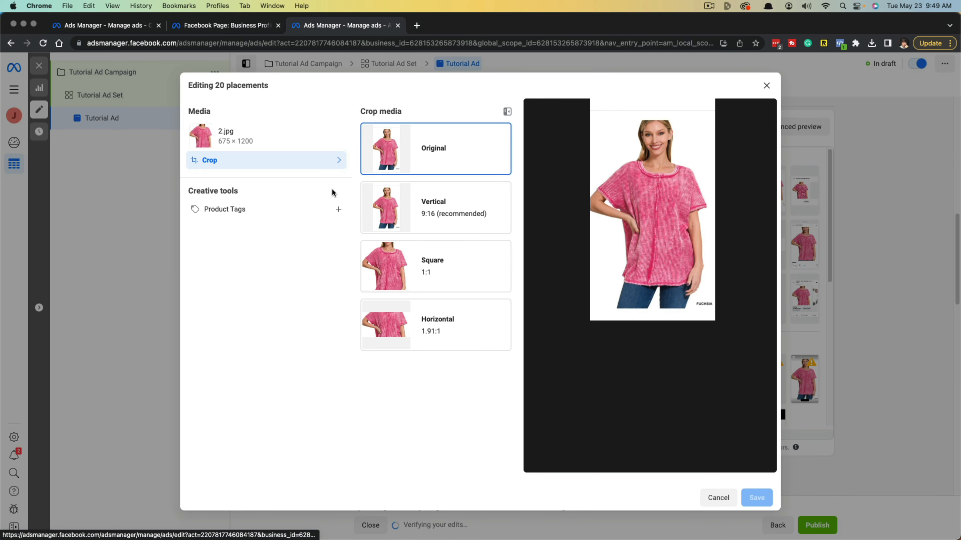
{"action": "left_click", "coordinate": [422, 228]}
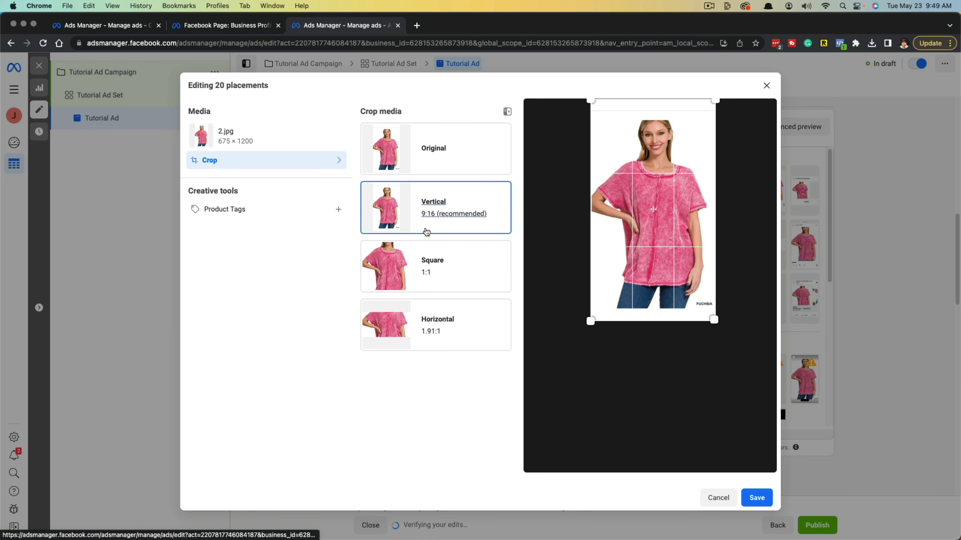
{"action": "left_click", "coordinate": [457, 162]}
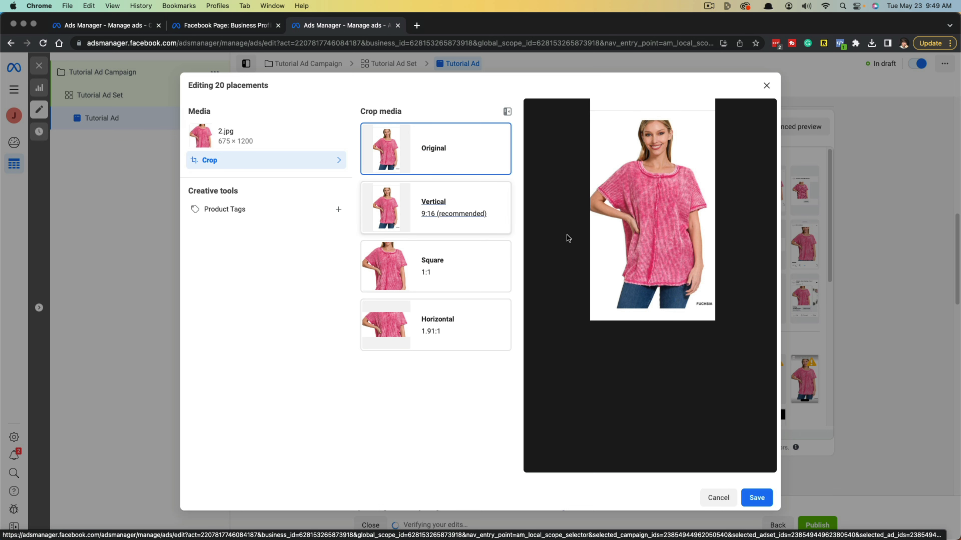
{"action": "left_click", "coordinate": [447, 229]}
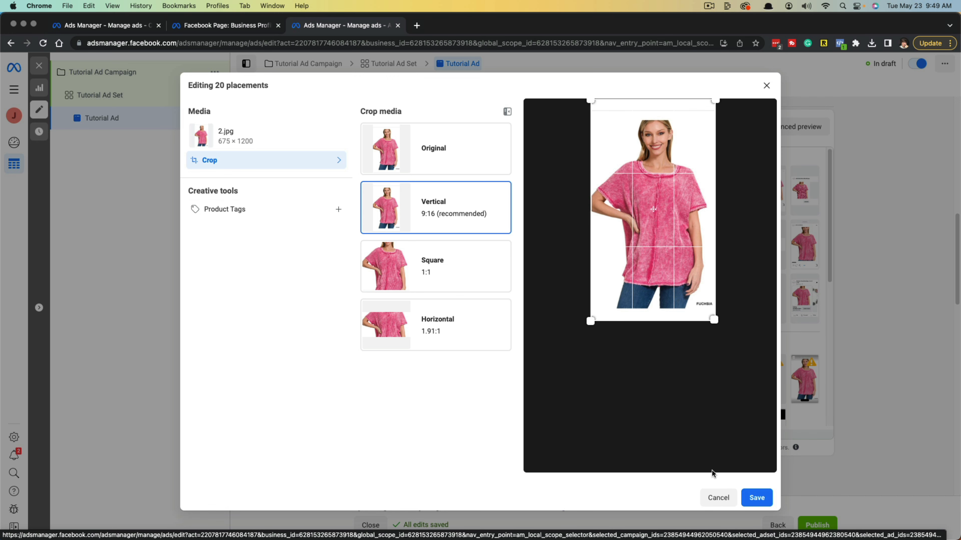
{"action": "left_click", "coordinate": [757, 498]}
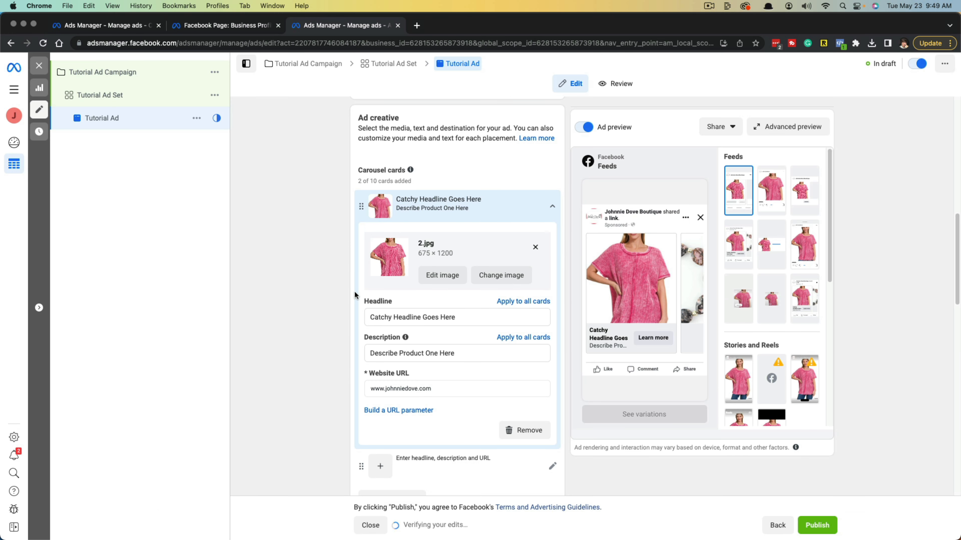
{"action": "left_click", "coordinate": [553, 209]}
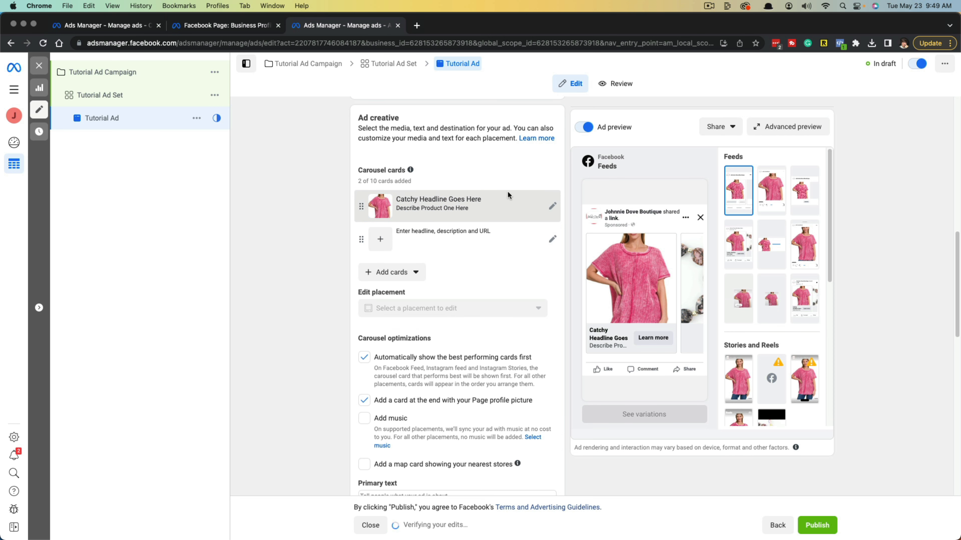
Step: Examine the card types that can be added to the carousel and the placements offered for individual editing
{"action": "left_click", "coordinate": [394, 273]}
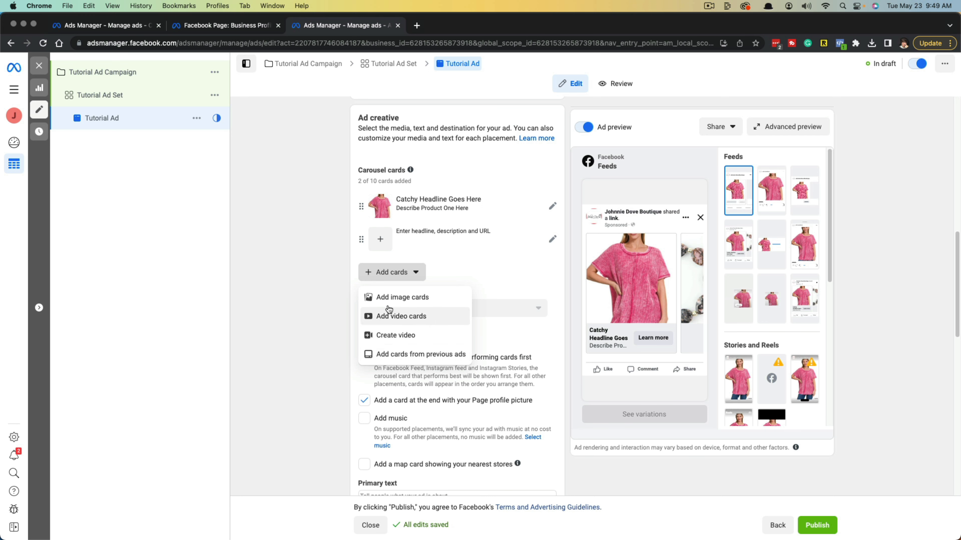
{"action": "left_click", "coordinate": [292, 270]}
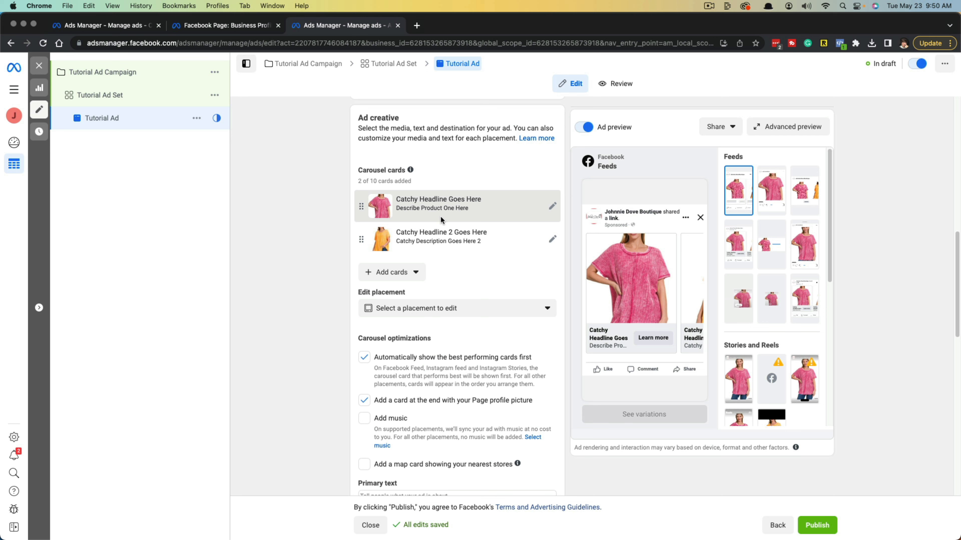
{"action": "left_click", "coordinate": [391, 272]}
{"action": "left_click", "coordinate": [302, 313]}
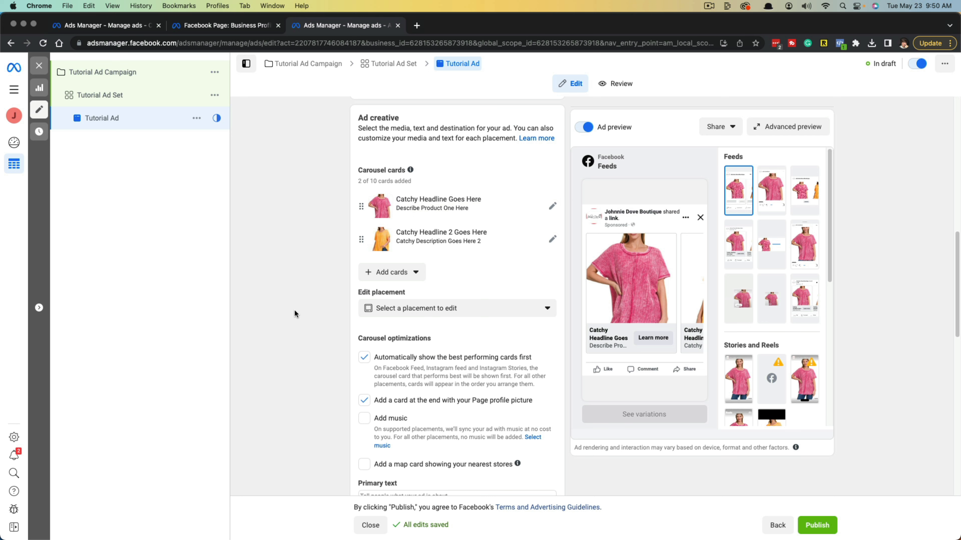
{"action": "left_click", "coordinate": [401, 312]}
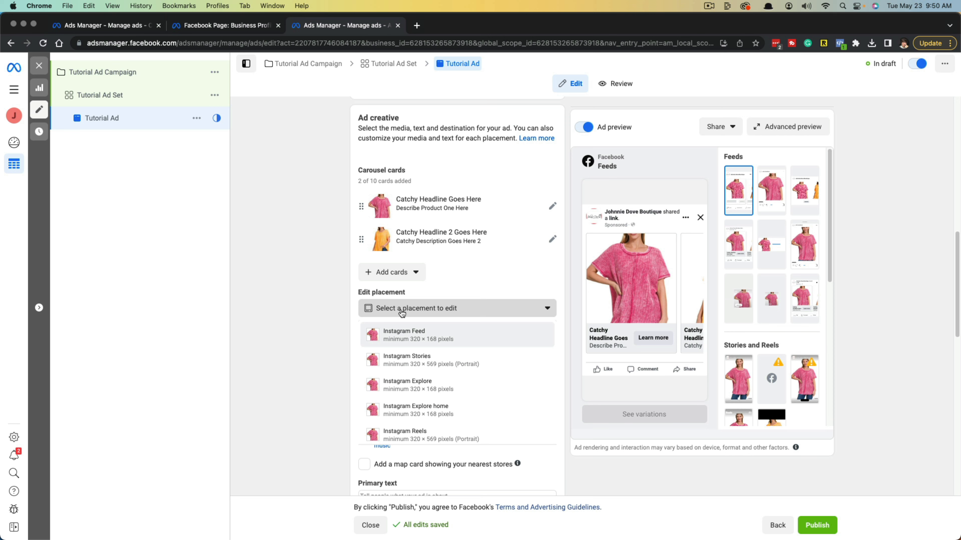
{"action": "scroll", "coordinate": [400, 312], "scroll_direction": "down", "scroll_amount": 2}
{"action": "scroll", "coordinate": [453, 290], "scroll_direction": "down", "scroll_amount": 4}
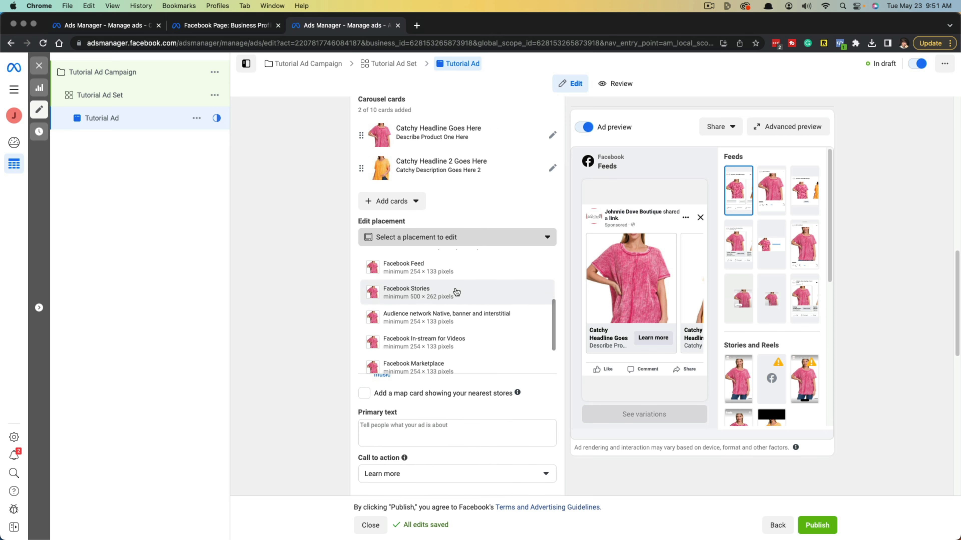
{"action": "scroll", "coordinate": [455, 299], "scroll_direction": "up", "scroll_amount": 1}
{"action": "scroll", "coordinate": [452, 301], "scroll_direction": "up", "scroll_amount": 1}
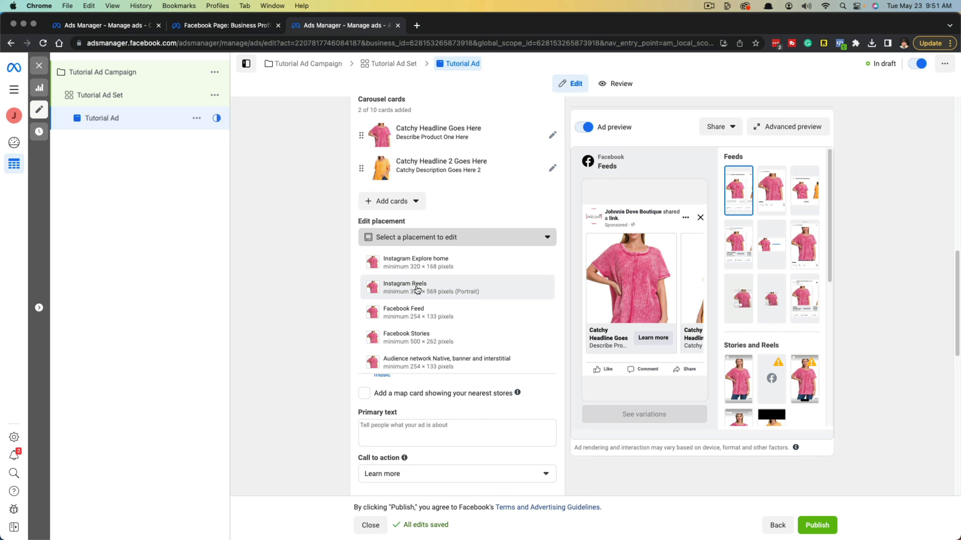
{"action": "left_click", "coordinate": [532, 239]}
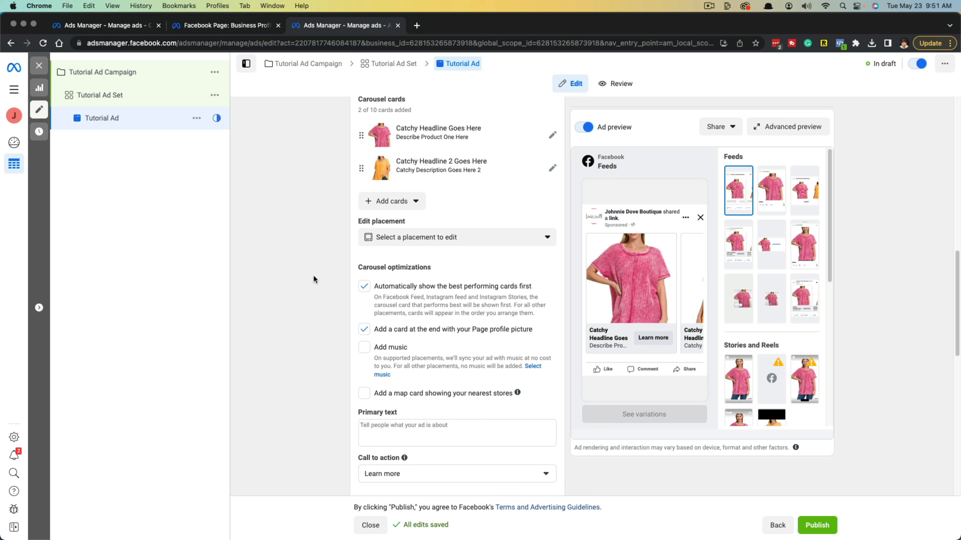
Step: Review the carousel optimization options and enable adding music to the carousel ad
{"action": "scroll", "coordinate": [326, 300], "scroll_direction": "down", "scroll_amount": 2}
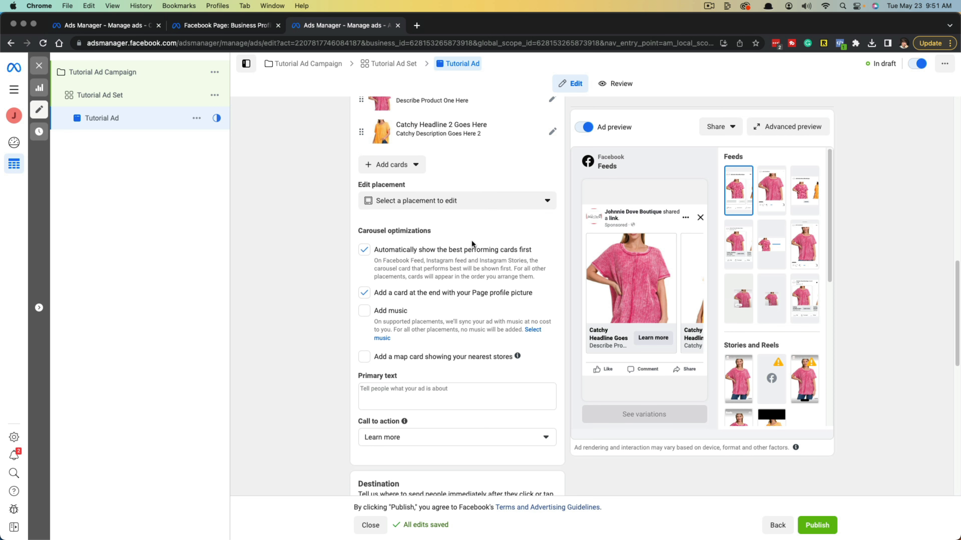
{"action": "scroll", "coordinate": [462, 288], "scroll_direction": "up", "scroll_amount": 3}
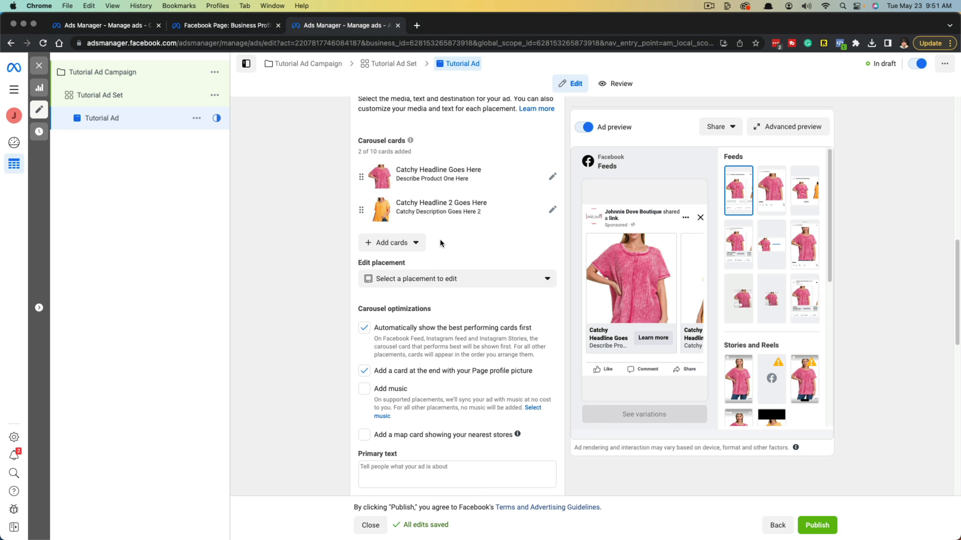
{"action": "scroll", "coordinate": [450, 393], "scroll_direction": "down", "scroll_amount": 2}
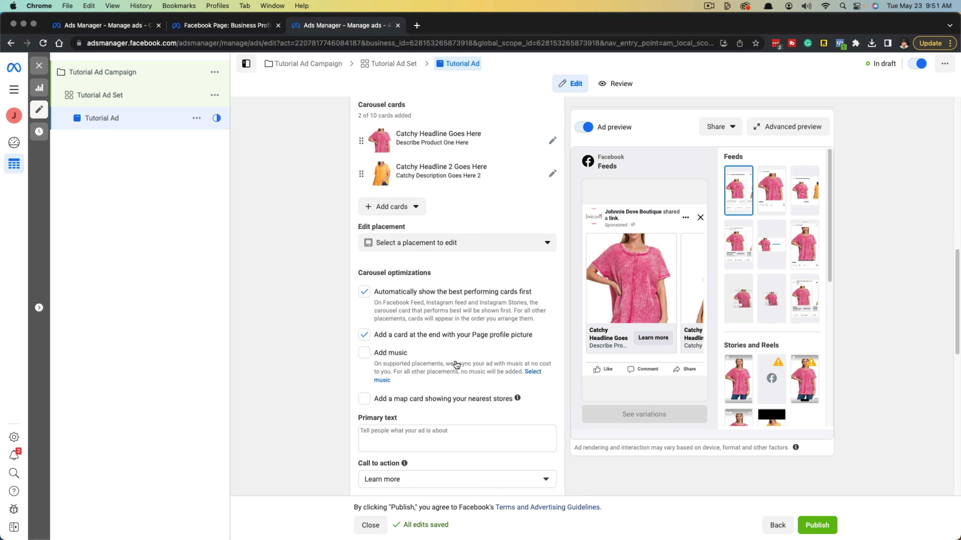
{"action": "scroll", "coordinate": [457, 364], "scroll_direction": "down", "scroll_amount": 2}
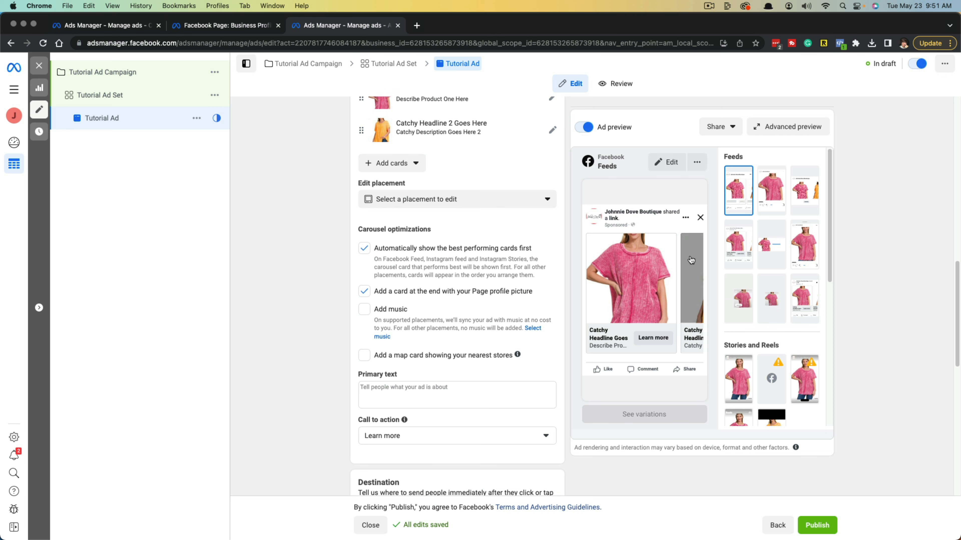
{"action": "scroll", "coordinate": [681, 292], "scroll_direction": "up", "scroll_amount": 1}
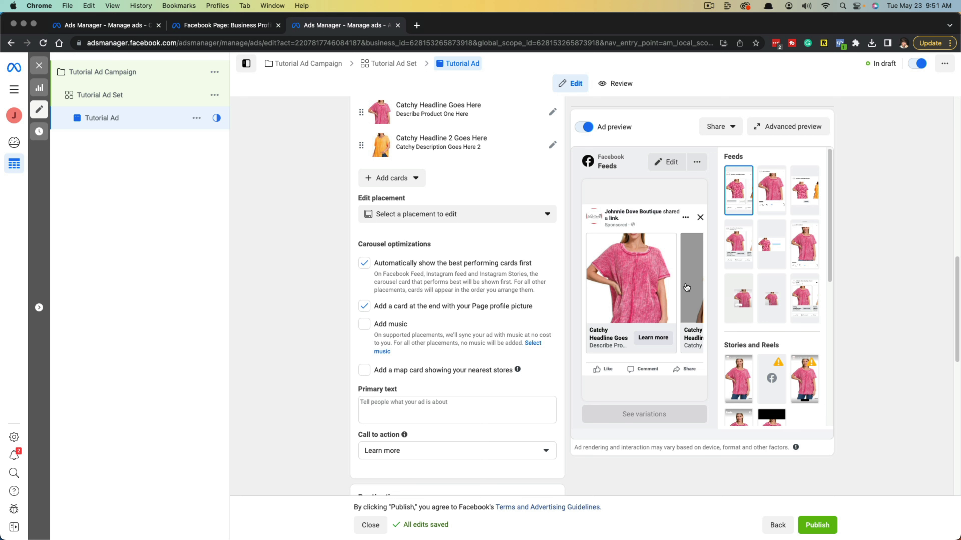
{"action": "left_click", "coordinate": [361, 324]}
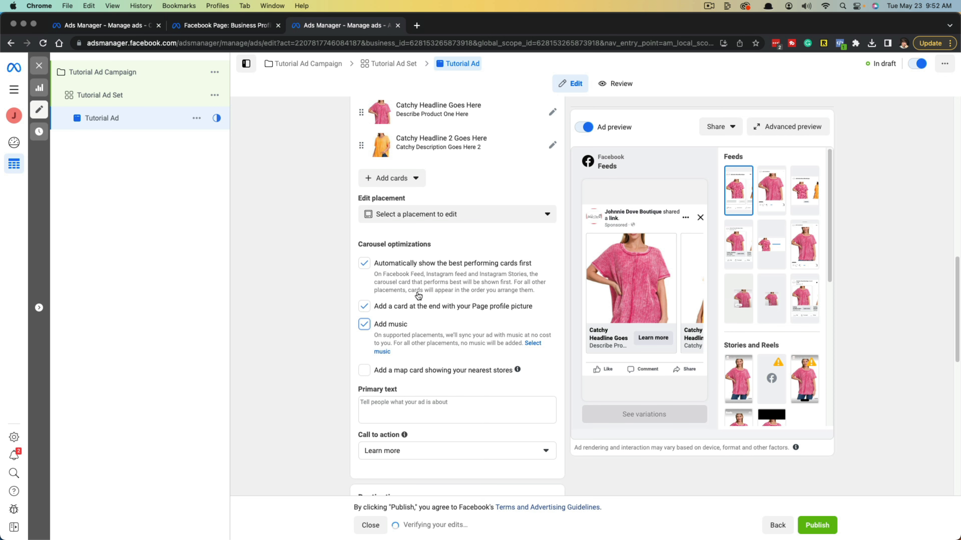
Step: Add the suggested primary texts beginning "Experience Ultimate Comfort" and "Where Elegance Meets Comfort" to the ad
{"action": "scroll", "coordinate": [334, 317], "scroll_direction": "down", "scroll_amount": 2}
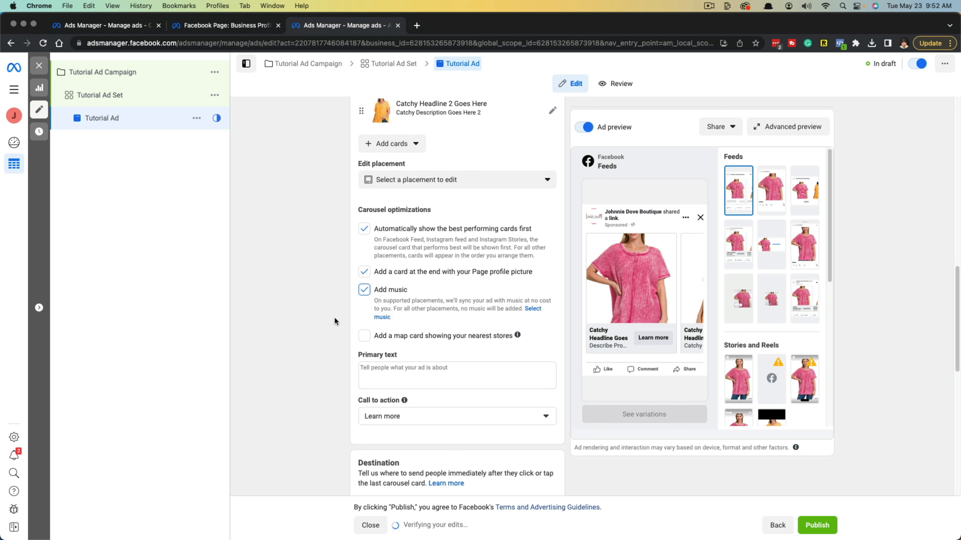
{"action": "left_click", "coordinate": [369, 372]}
{"action": "scroll", "coordinate": [331, 339], "scroll_direction": "down", "scroll_amount": 3}
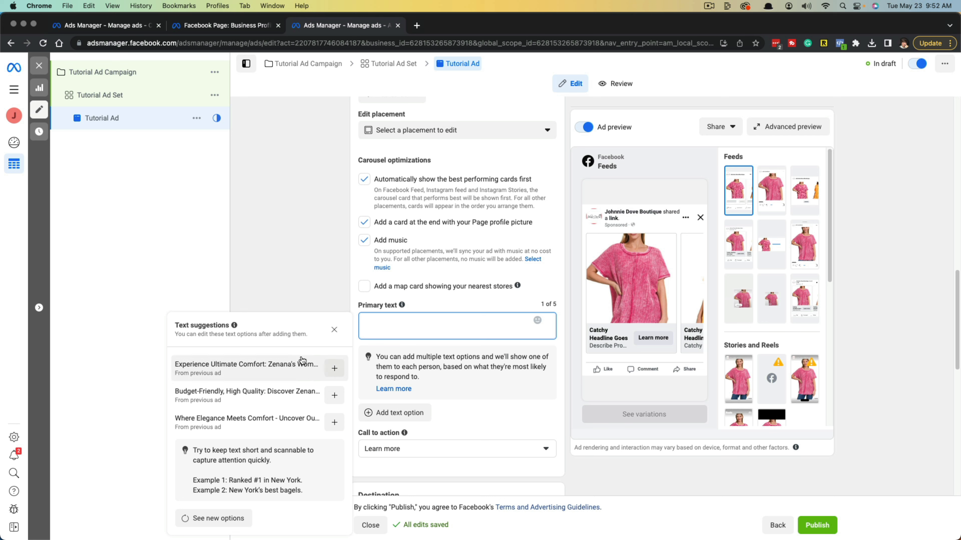
{"action": "left_click", "coordinate": [335, 369]}
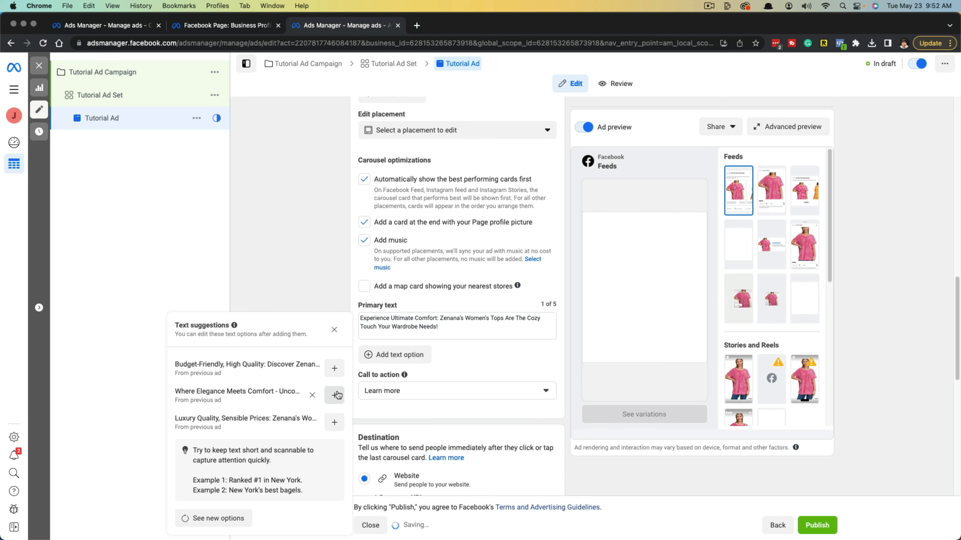
{"action": "left_click", "coordinate": [336, 394]}
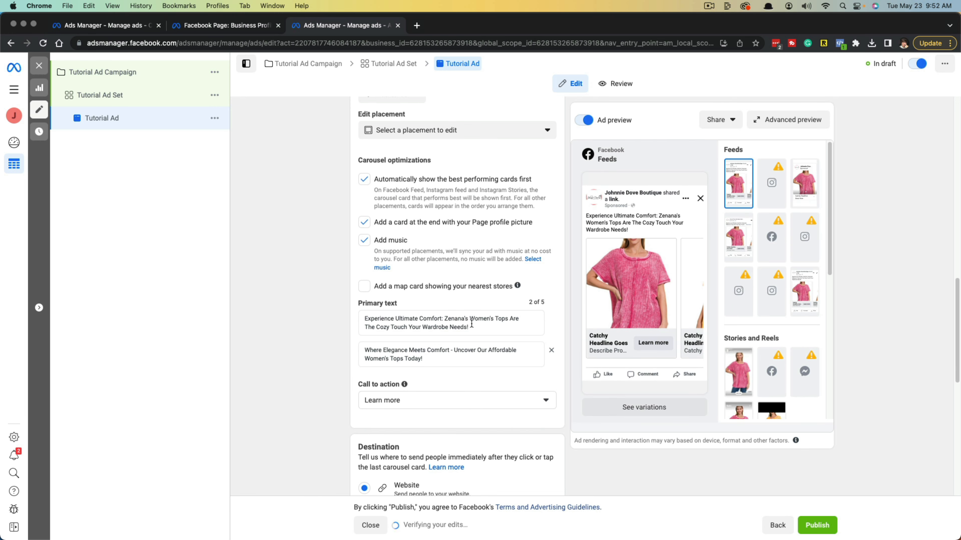
Step: Set the ad's call to action to Shop now and look through the other available call-to-action options
{"action": "scroll", "coordinate": [433, 334], "scroll_direction": "down", "scroll_amount": 2}
{"action": "scroll", "coordinate": [433, 334], "scroll_direction": "down", "scroll_amount": 1}
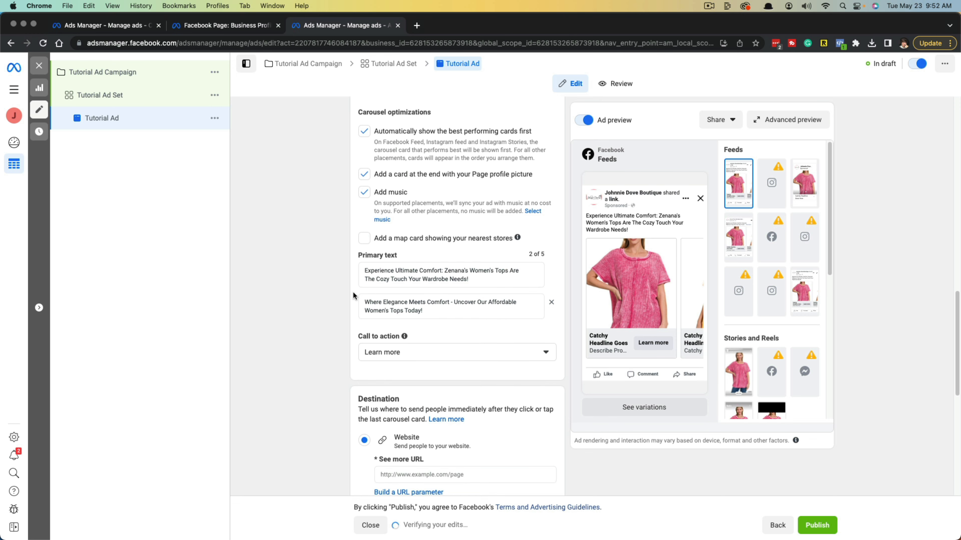
{"action": "scroll", "coordinate": [432, 320], "scroll_direction": "down", "scroll_amount": 2}
{"action": "left_click", "coordinate": [436, 322]}
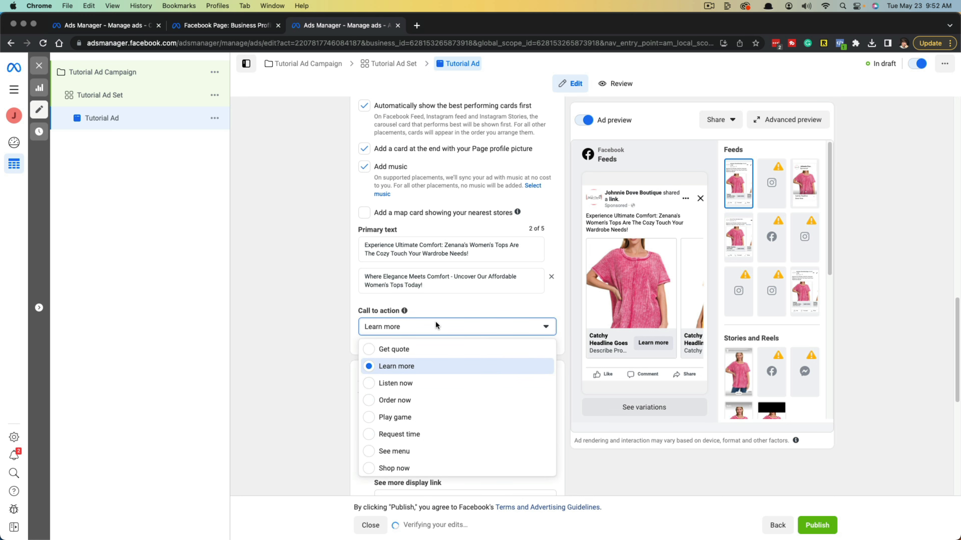
{"action": "scroll", "coordinate": [440, 383], "scroll_direction": "down", "scroll_amount": 3}
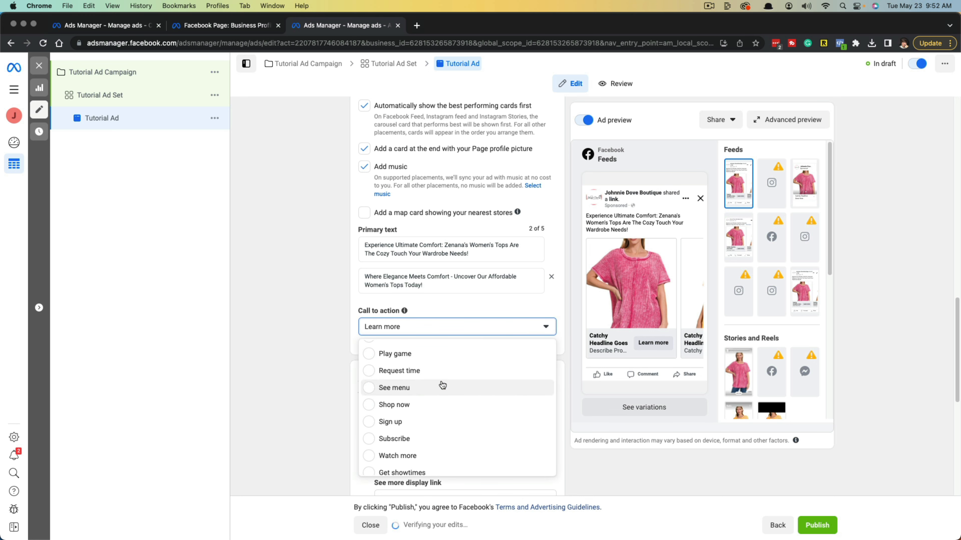
{"action": "left_click", "coordinate": [371, 405]}
{"action": "left_click", "coordinate": [397, 330]}
{"action": "scroll", "coordinate": [412, 413], "scroll_direction": "down", "scroll_amount": 3}
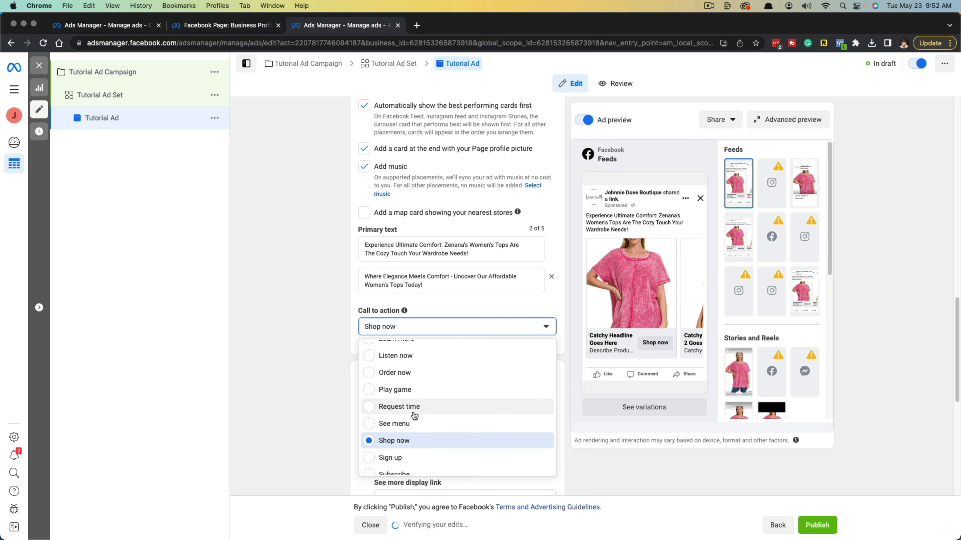
{"action": "scroll", "coordinate": [414, 417], "scroll_direction": "down", "scroll_amount": 4}
{"action": "scroll", "coordinate": [413, 441], "scroll_direction": "up", "scroll_amount": 3}
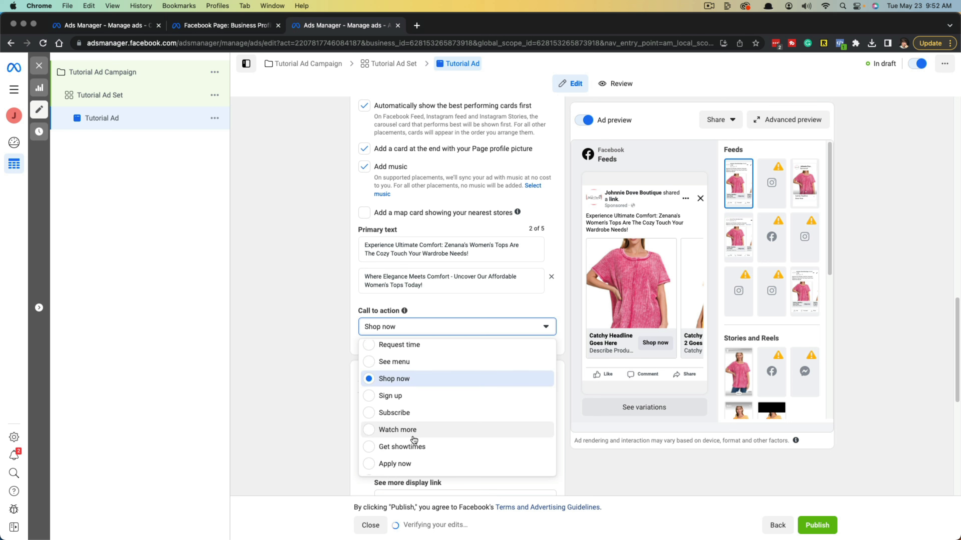
{"action": "left_click", "coordinate": [298, 389]}
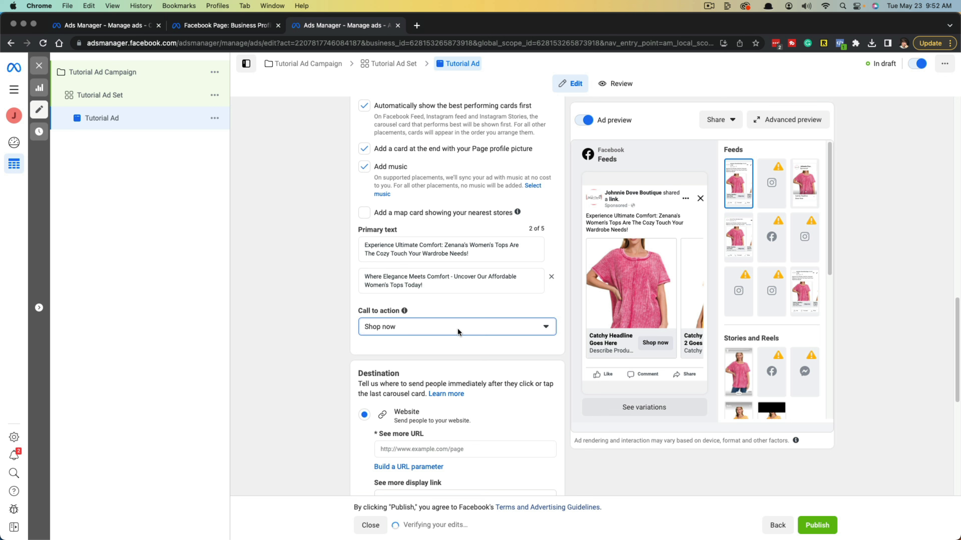
Step: Check the website URL entered for the first carousel card and return to the ad's destination settings
{"action": "scroll", "coordinate": [332, 353], "scroll_direction": "down", "scroll_amount": 5}
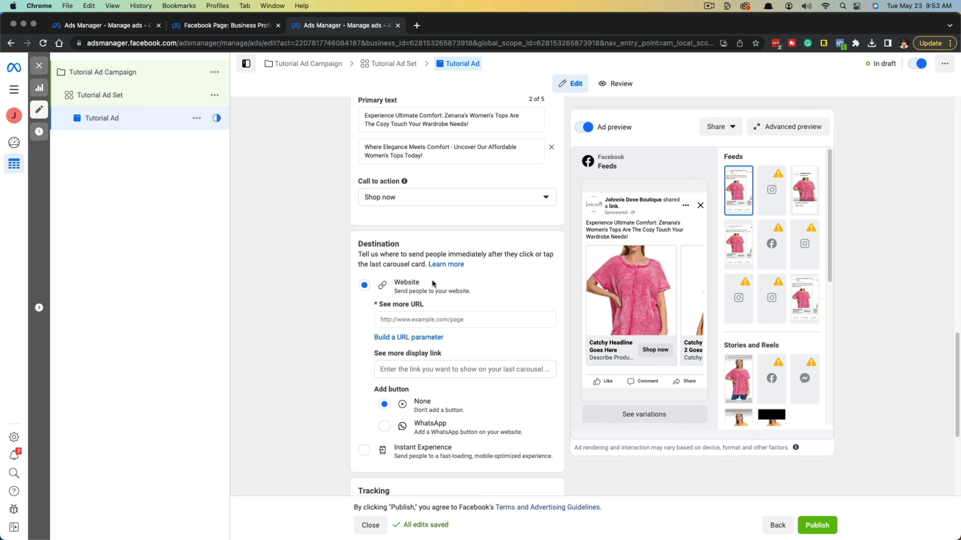
{"action": "scroll", "coordinate": [435, 285], "scroll_direction": "up", "scroll_amount": 10}
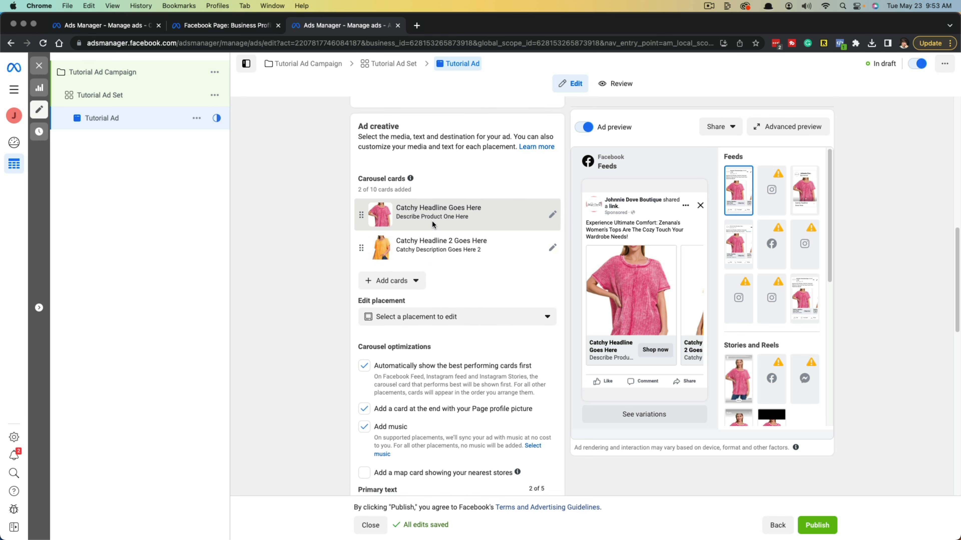
{"action": "left_click", "coordinate": [552, 218]}
{"action": "scroll", "coordinate": [439, 363], "scroll_direction": "down", "scroll_amount": 2}
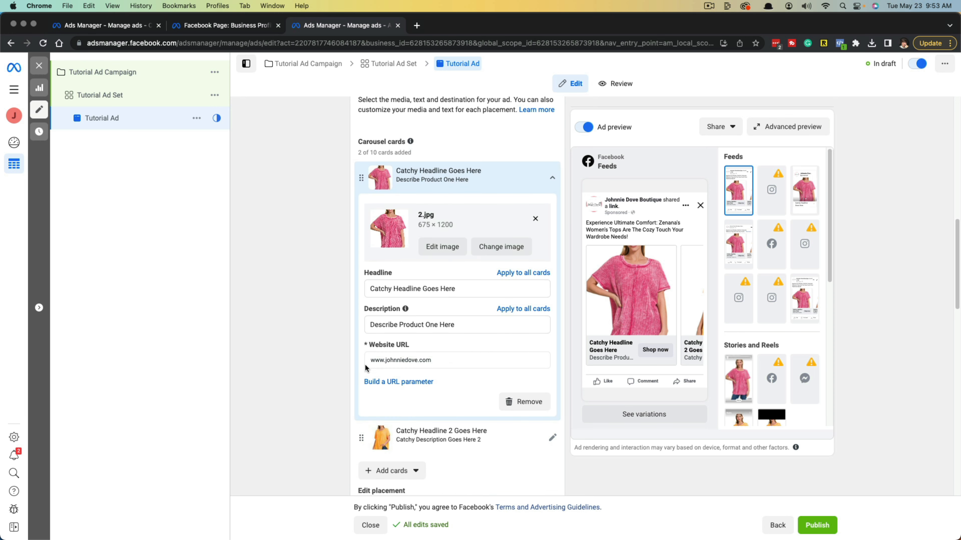
{"action": "left_click", "coordinate": [553, 177]}
{"action": "scroll", "coordinate": [333, 343], "scroll_direction": "down", "scroll_amount": 10}
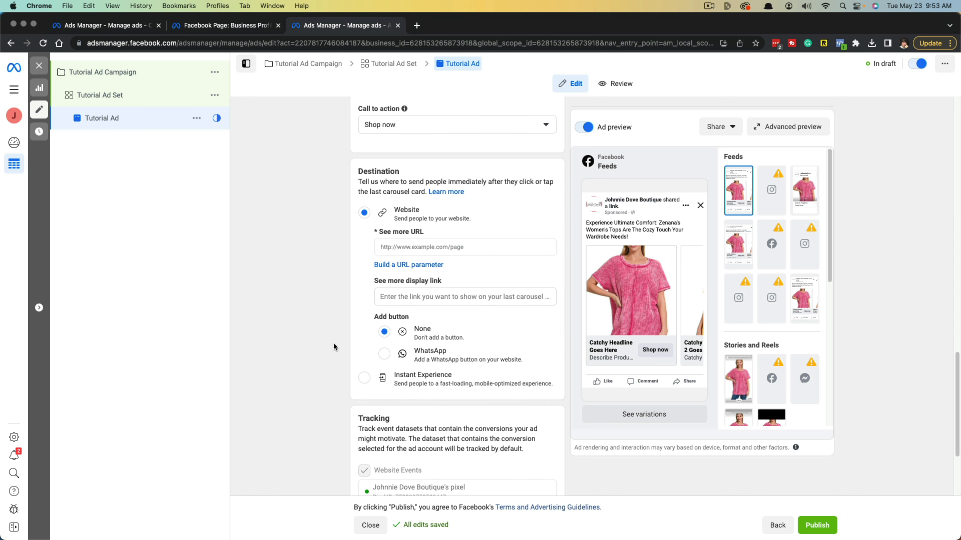
{"action": "left_click", "coordinate": [417, 247]}
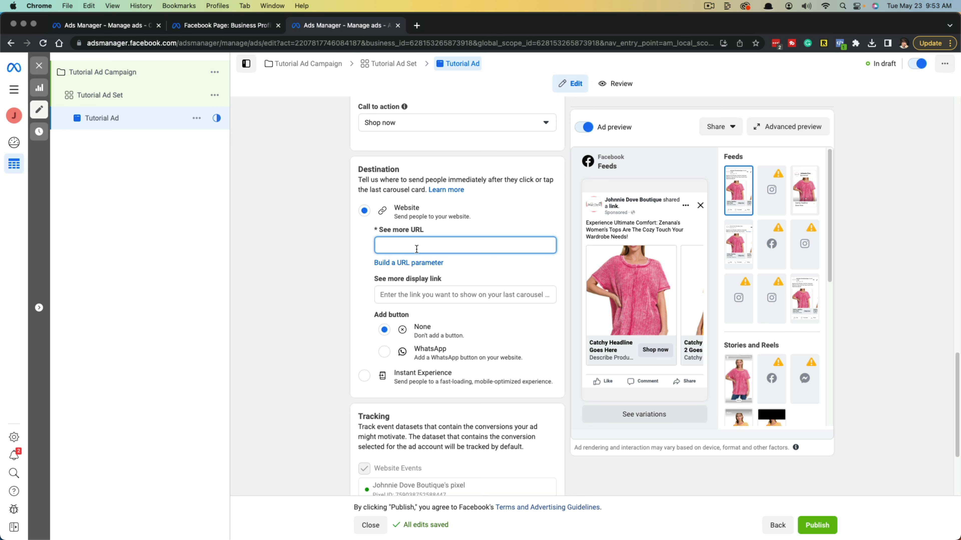
{"action": "type", "text": "www.johnniedove.com"}
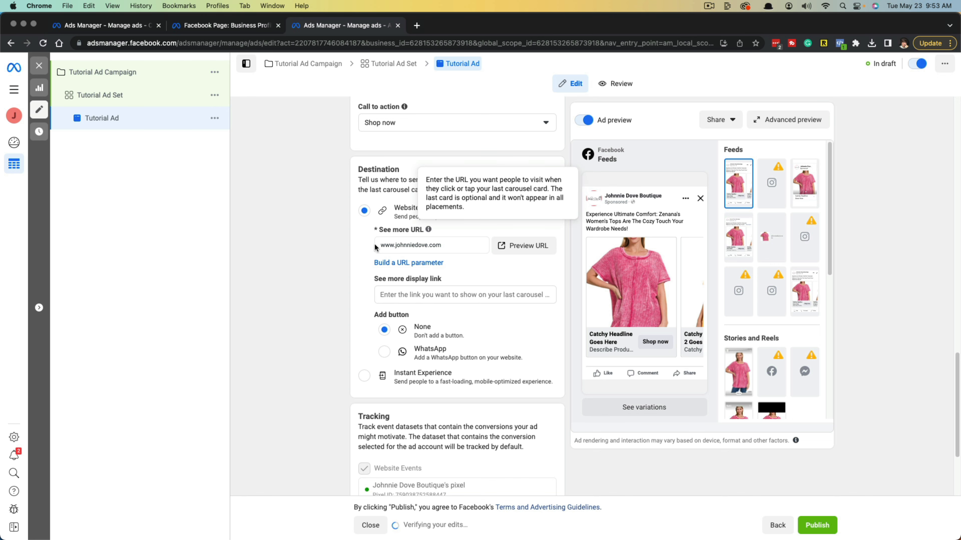
{"action": "left_click", "coordinate": [520, 253]}
{"action": "left_click", "coordinate": [343, 26]}
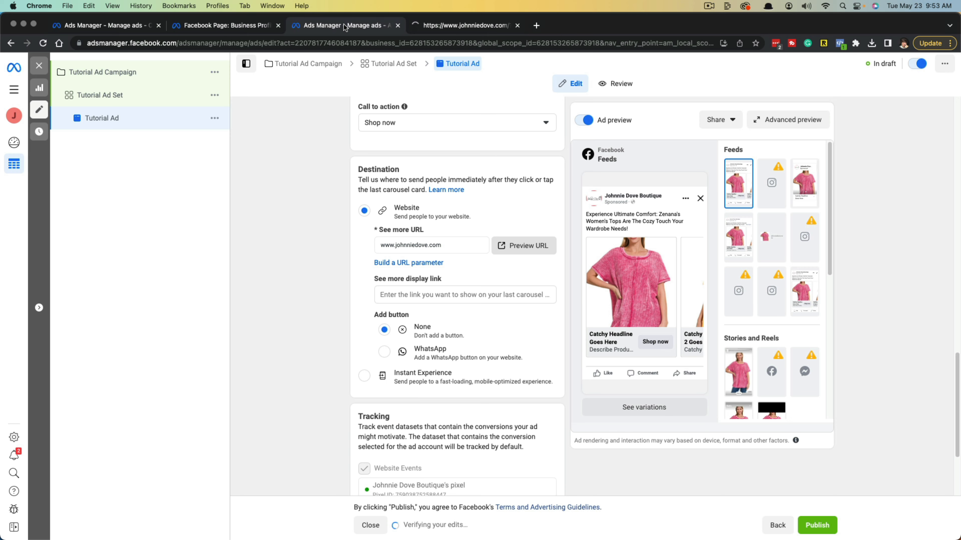
Step: Examine the ad's tracking settings and its advanced preview across the feed, story and reel placements
{"action": "scroll", "coordinate": [319, 266], "scroll_direction": "down", "scroll_amount": 2}
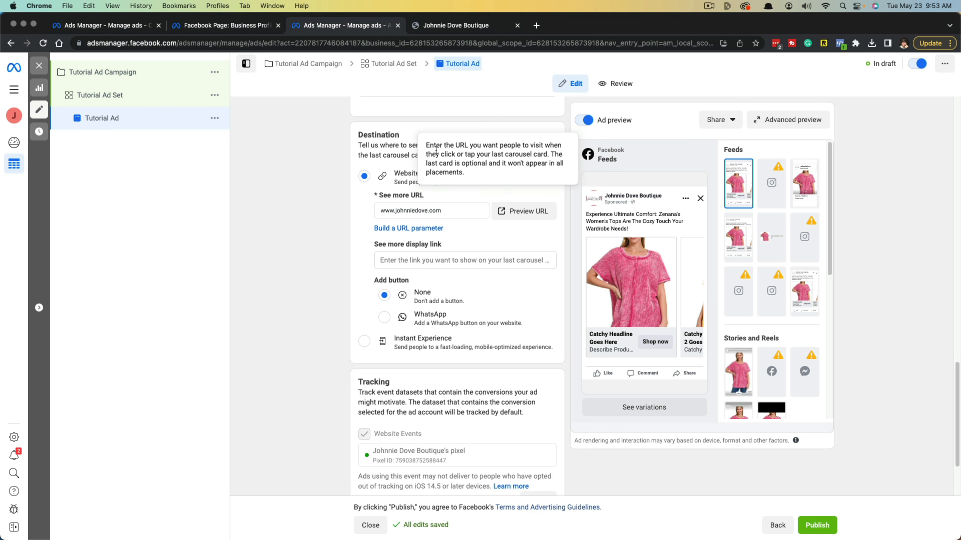
{"action": "scroll", "coordinate": [393, 279], "scroll_direction": "down", "scroll_amount": 3}
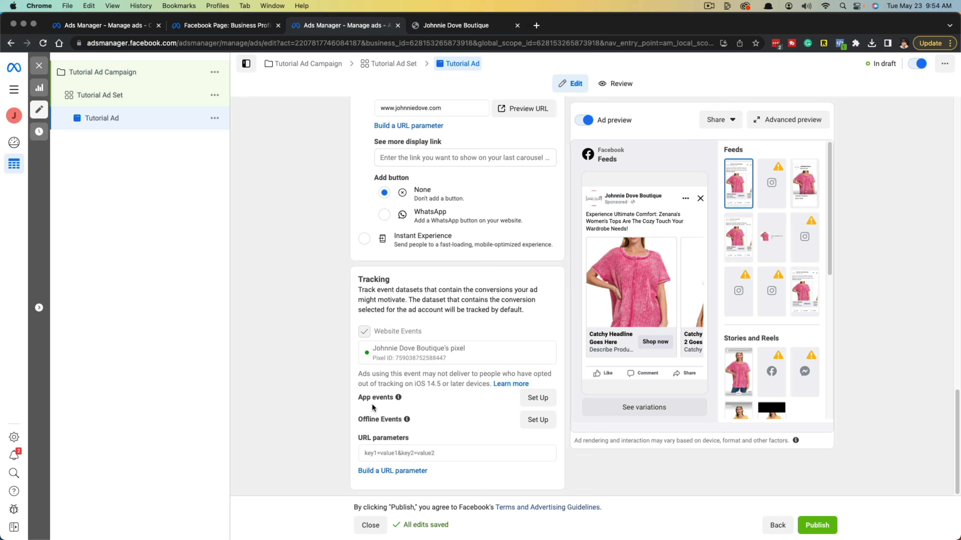
{"action": "mouse_move", "coordinate": [406, 419]}
{"action": "left_click", "coordinate": [787, 121]}
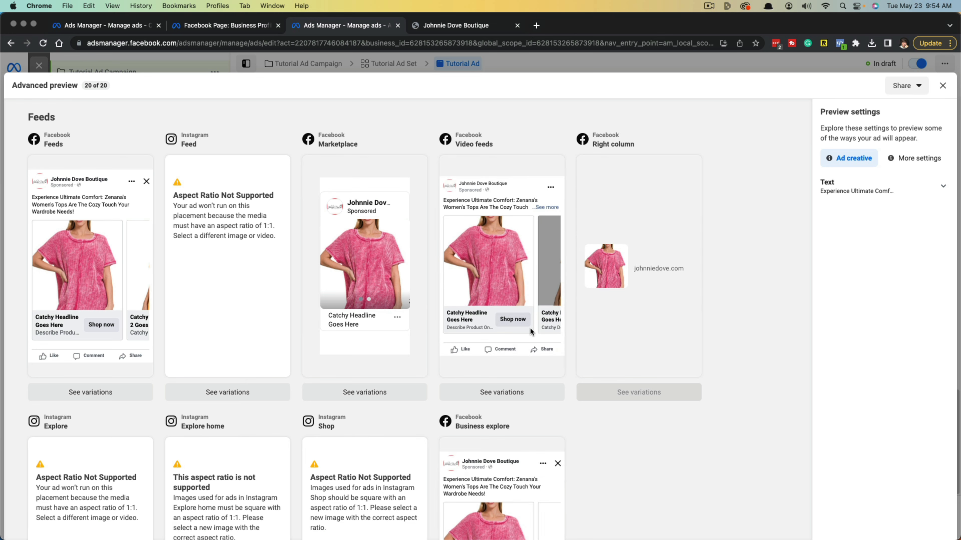
{"action": "scroll", "coordinate": [529, 328], "scroll_direction": "down", "scroll_amount": 6}
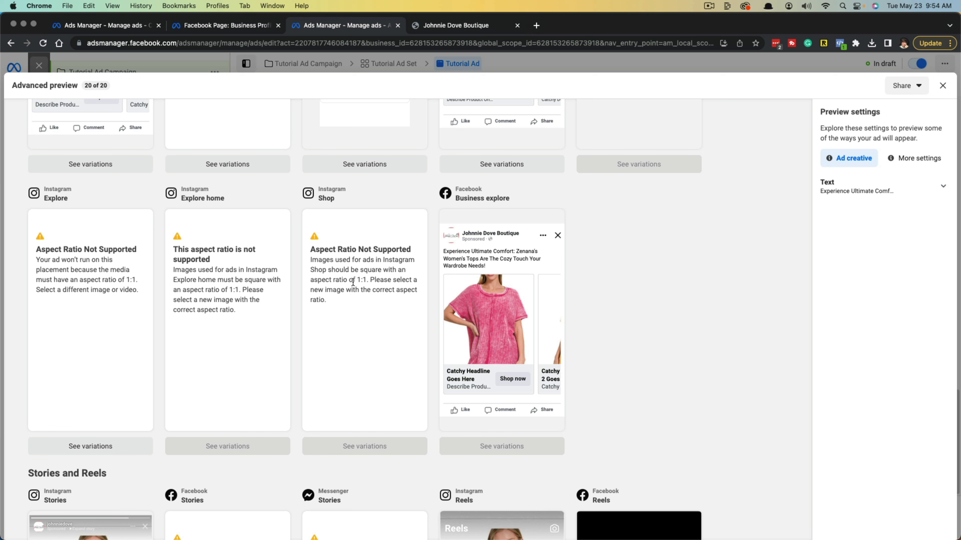
{"action": "scroll", "coordinate": [337, 305], "scroll_direction": "down", "scroll_amount": 1}
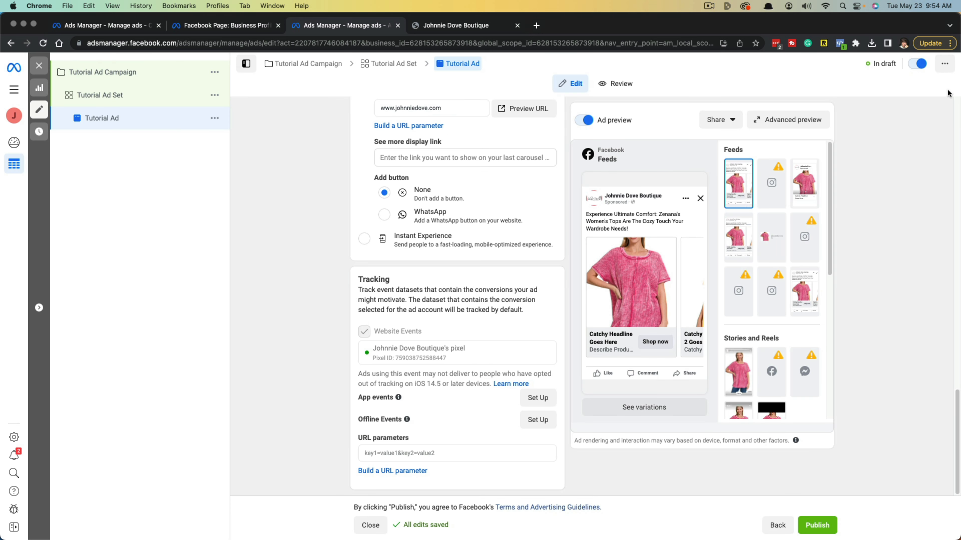
{"action": "left_click", "coordinate": [942, 85]}
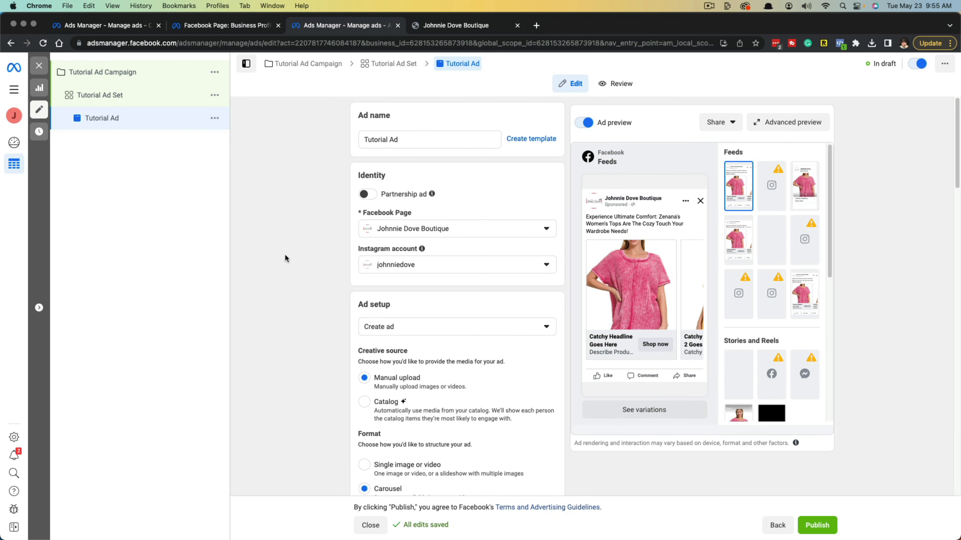
Step: Review the summary of Tutorial Ad, publish the campaign with its ad set and ad, and close the editor
{"action": "left_click", "coordinate": [620, 86]}
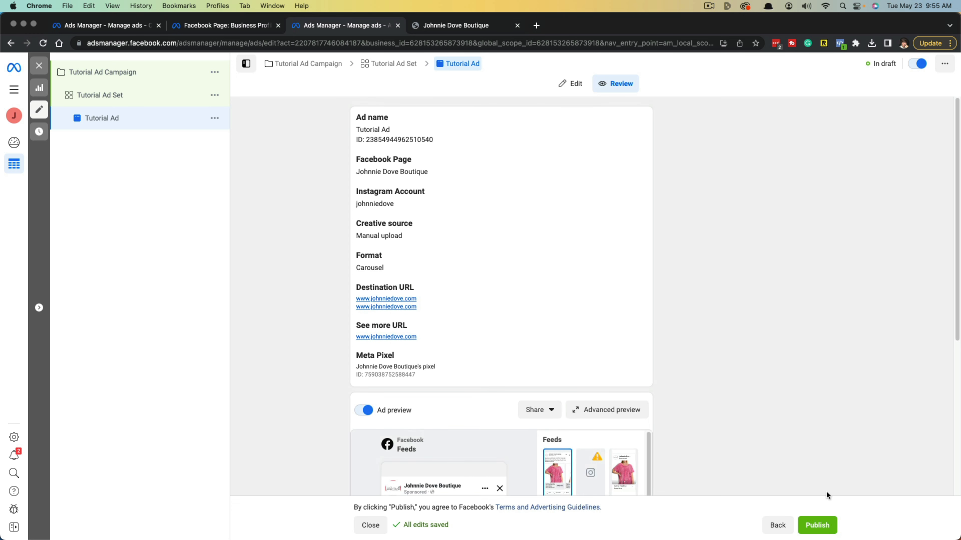
{"action": "left_click", "coordinate": [818, 527]}
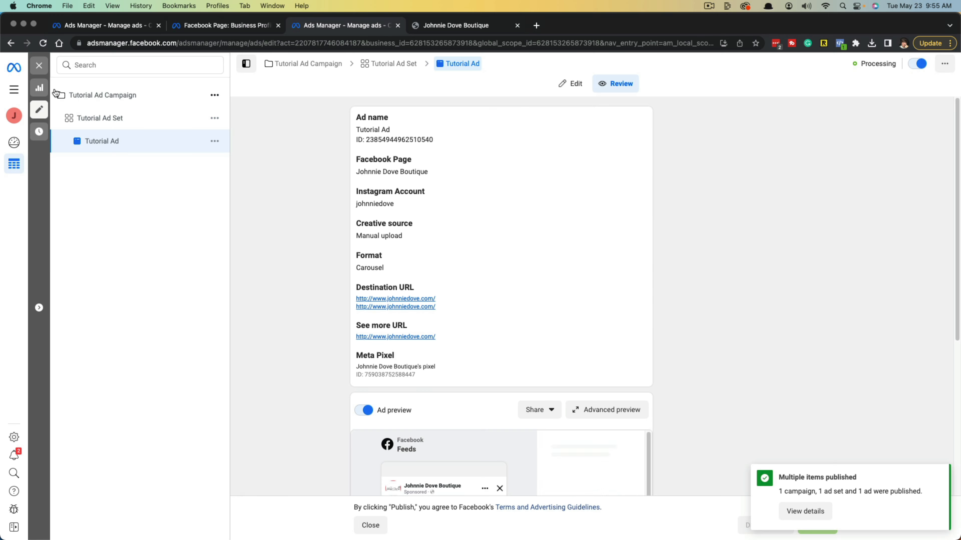
{"action": "left_click", "coordinate": [39, 66]}
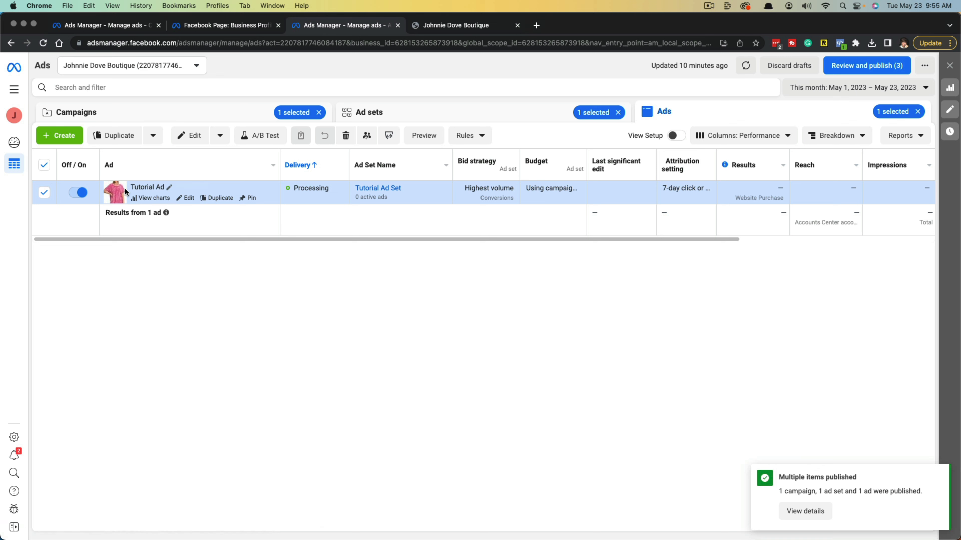
Step: Clear the campaign and ad set selections so the ads list covers the whole account
{"action": "left_click", "coordinate": [319, 113]}
{"action": "left_click", "coordinate": [617, 112]}
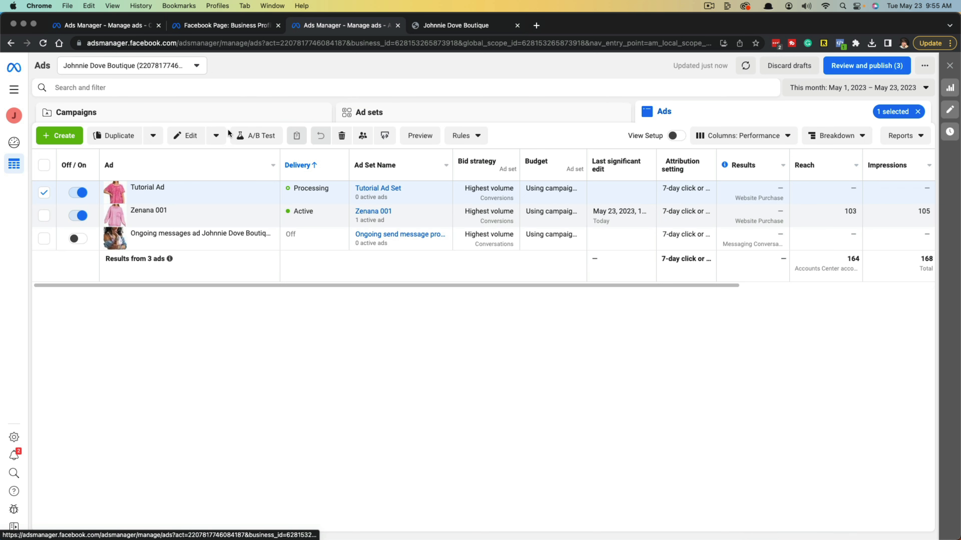
{"action": "mouse_move", "coordinate": [194, 202]}
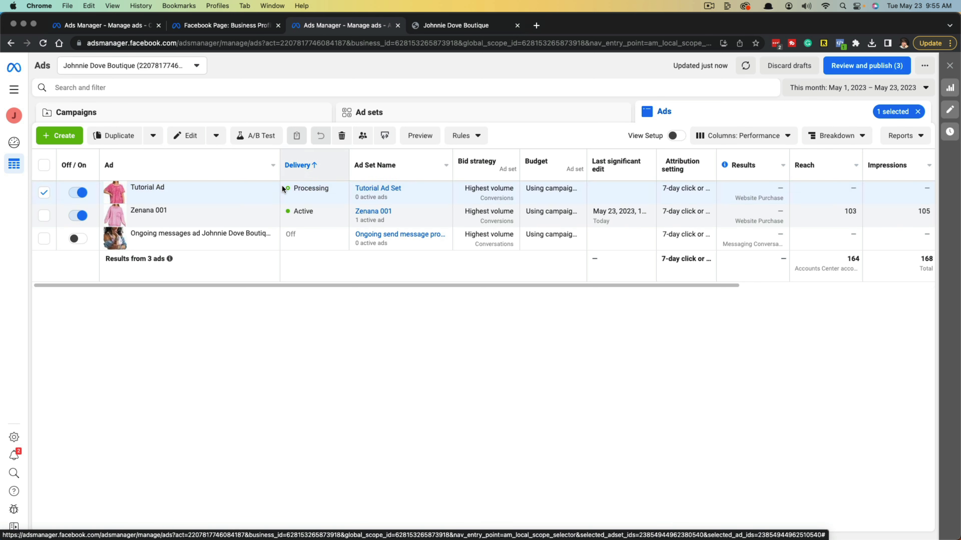
Step: Turn off Tutorial Ad in the ads list and deselect it
{"action": "left_click", "coordinate": [84, 194]}
{"action": "left_click", "coordinate": [44, 193]}
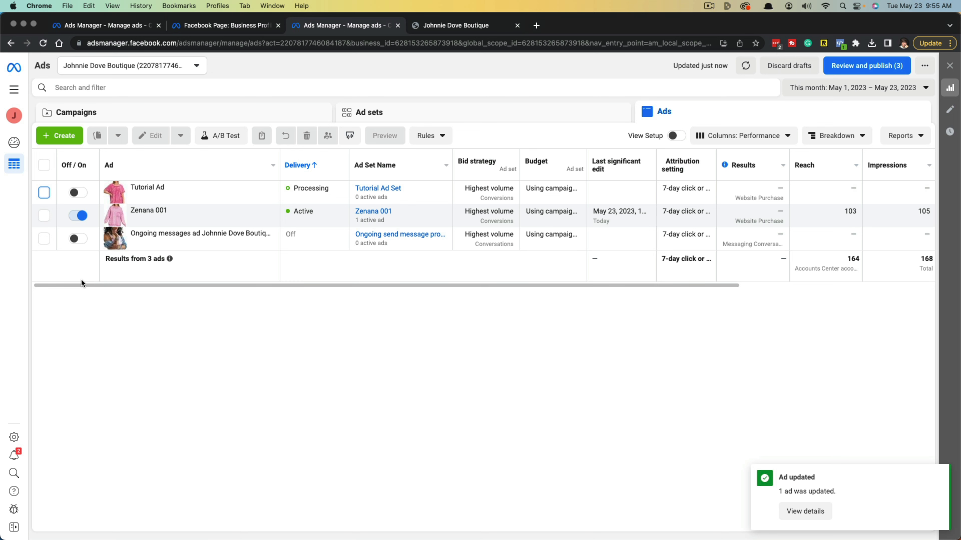
Step: Examine the performance columns of the ads list, from delivery and reach through to amount spent and end date
{"action": "left_click", "coordinate": [44, 193]}
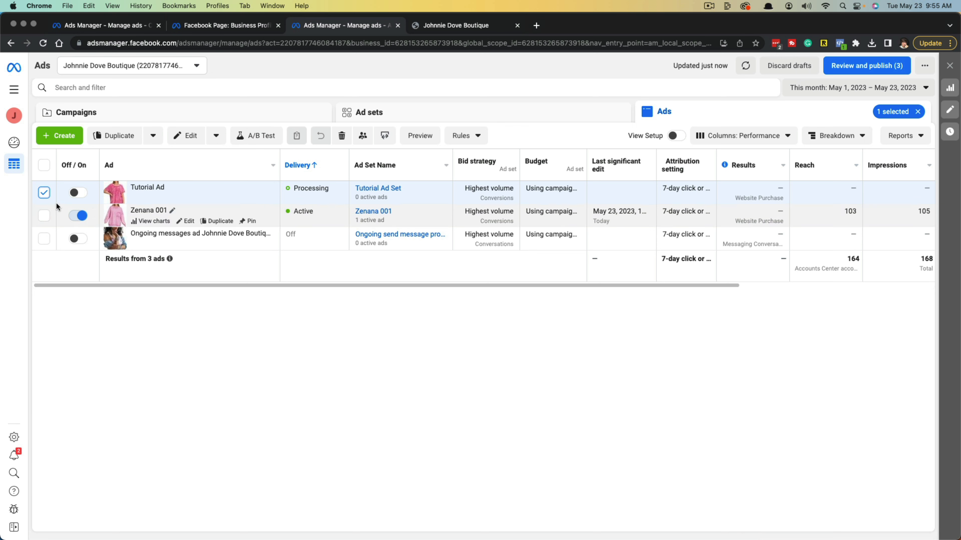
{"action": "left_click", "coordinate": [44, 193]}
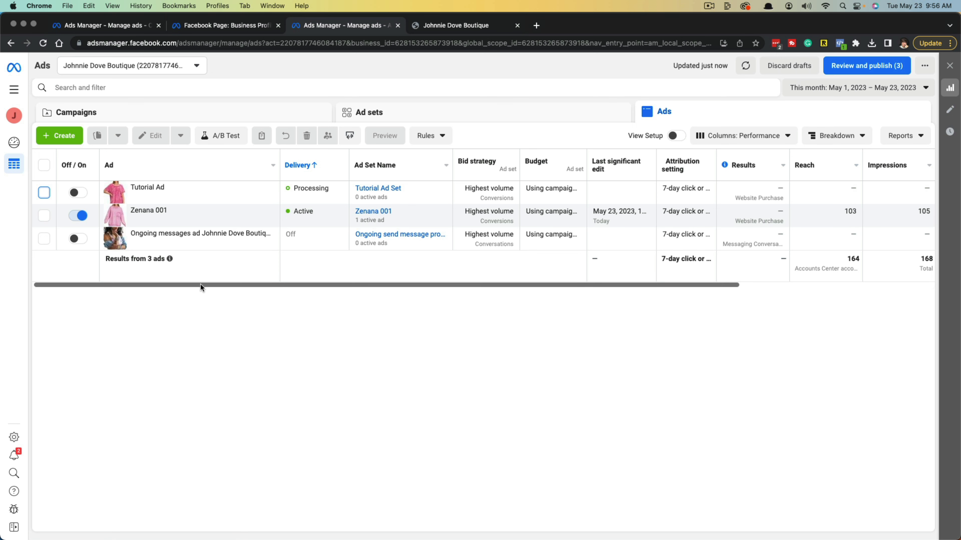
{"action": "mouse_move", "coordinate": [200, 284]}
{"action": "left_mouse_down"}
{"action": "mouse_move", "coordinate": [230, 284]}
{"action": "mouse_move", "coordinate": [200, 285]}
{"action": "left_mouse_up"}
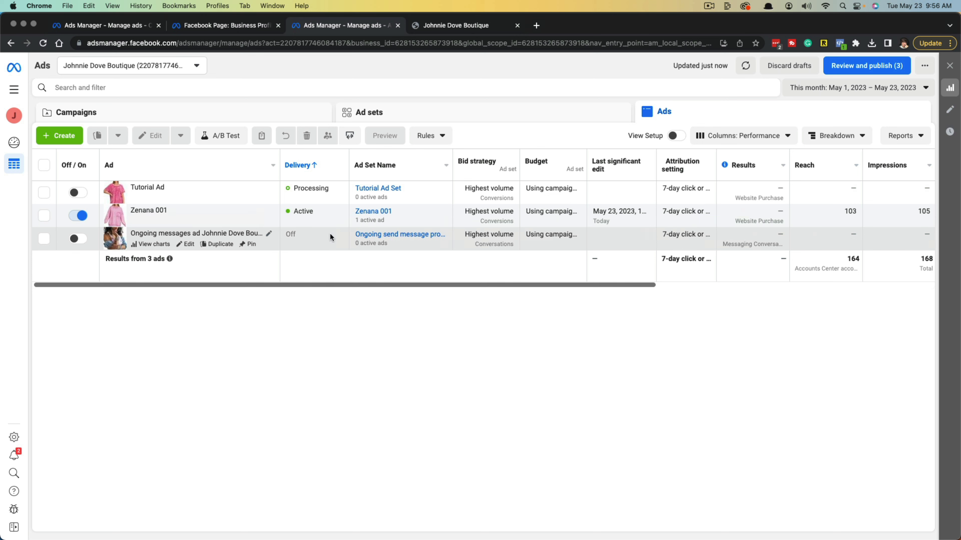
{"action": "scroll", "coordinate": [306, 284], "scroll_direction": "right", "scroll_amount": 3}
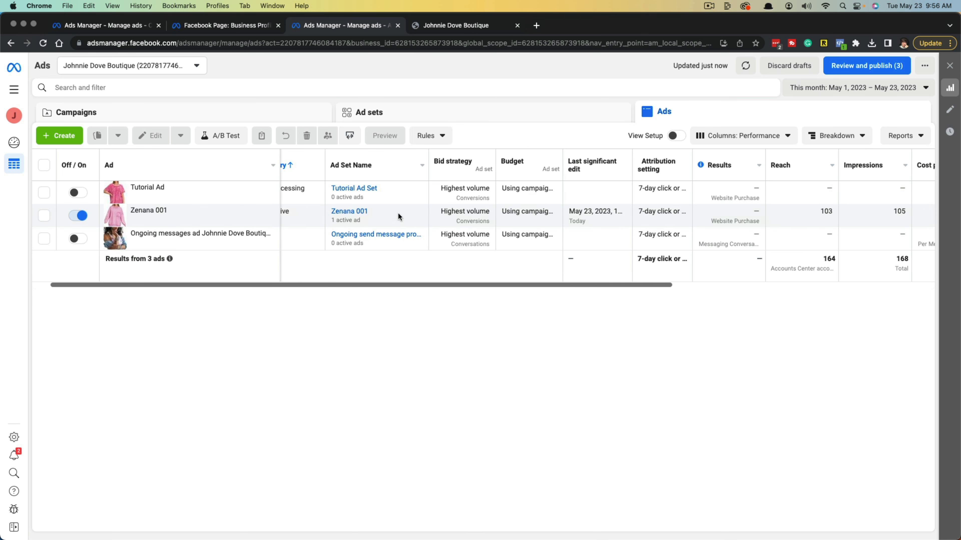
{"action": "scroll", "coordinate": [501, 286], "scroll_direction": "right", "scroll_amount": 10}
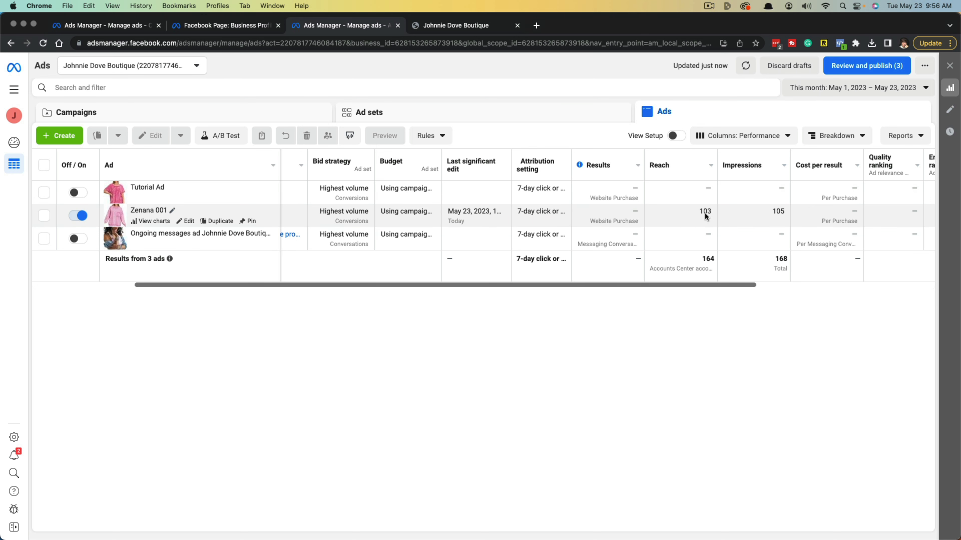
{"action": "left_click_drag", "start_coordinate": [692, 284], "coordinate": [879, 294]}
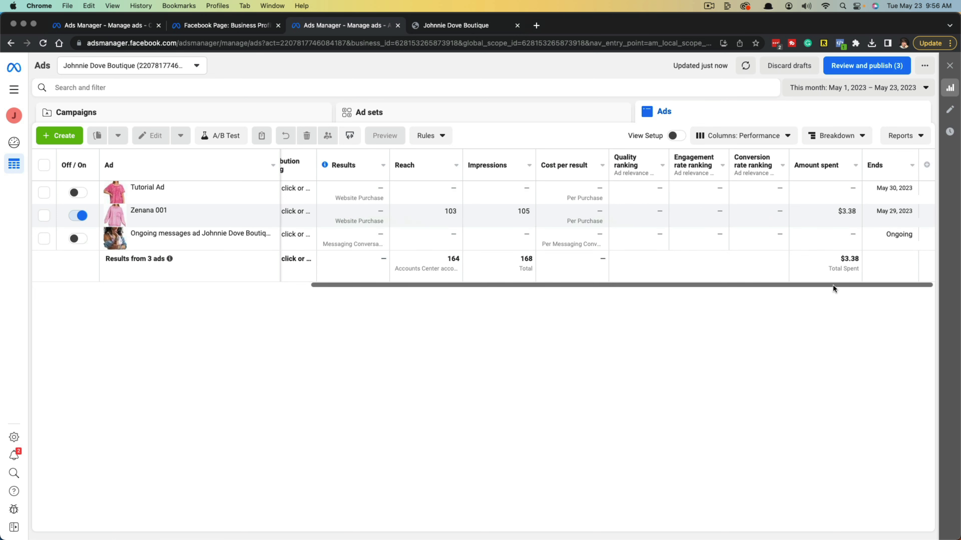
{"action": "left_click_drag", "start_coordinate": [833, 285], "coordinate": [404, 280]}
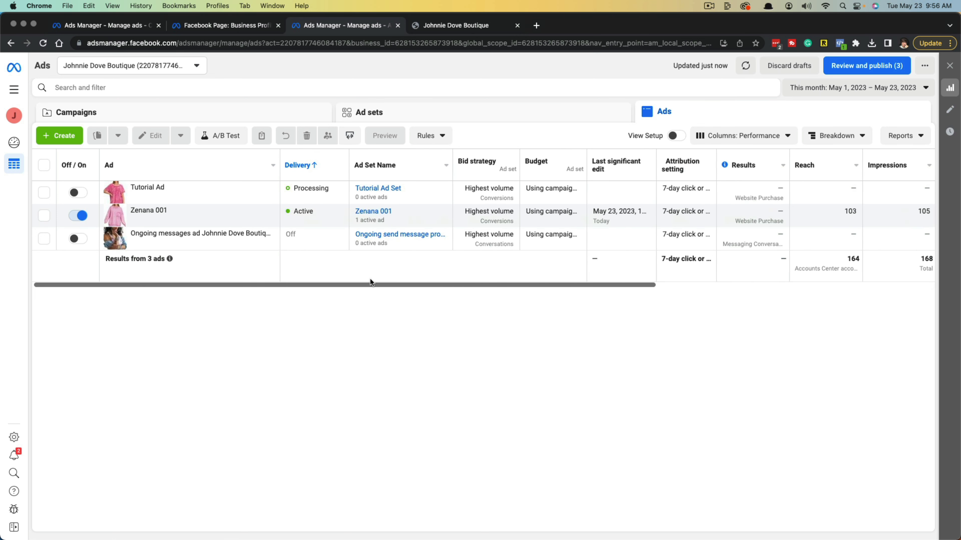
Step: Open the charts for the Zenana 001 ad, examine its performance overview, age and gender distribution and ad preview, and close them
{"action": "mouse_move", "coordinate": [157, 208]}
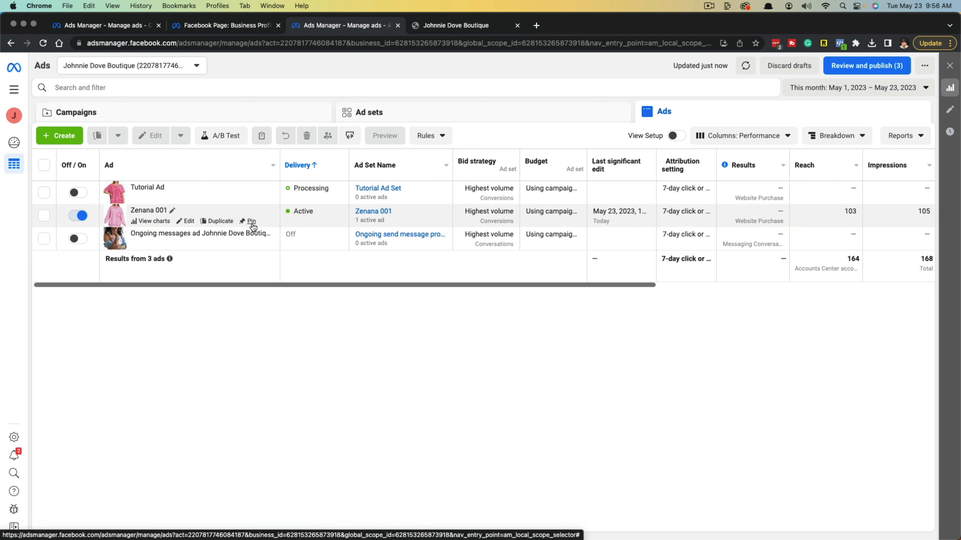
{"action": "left_click", "coordinate": [154, 221]}
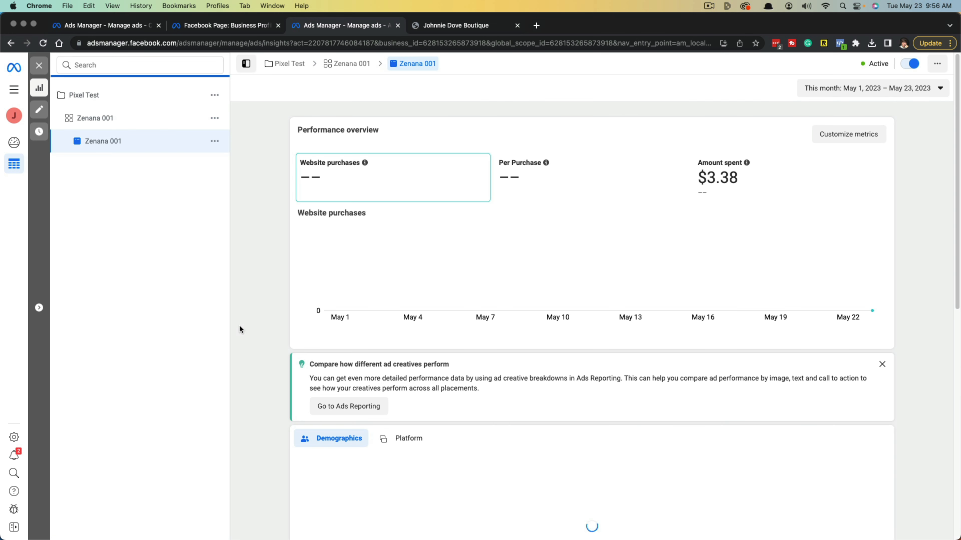
{"action": "scroll", "coordinate": [405, 277], "scroll_direction": "down", "scroll_amount": 5}
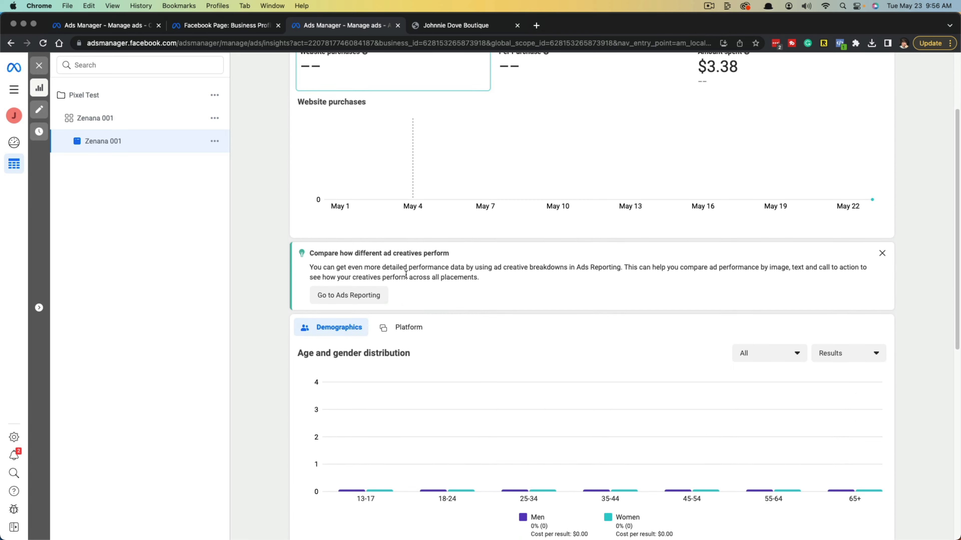
{"action": "scroll", "coordinate": [407, 279], "scroll_direction": "down", "scroll_amount": 3}
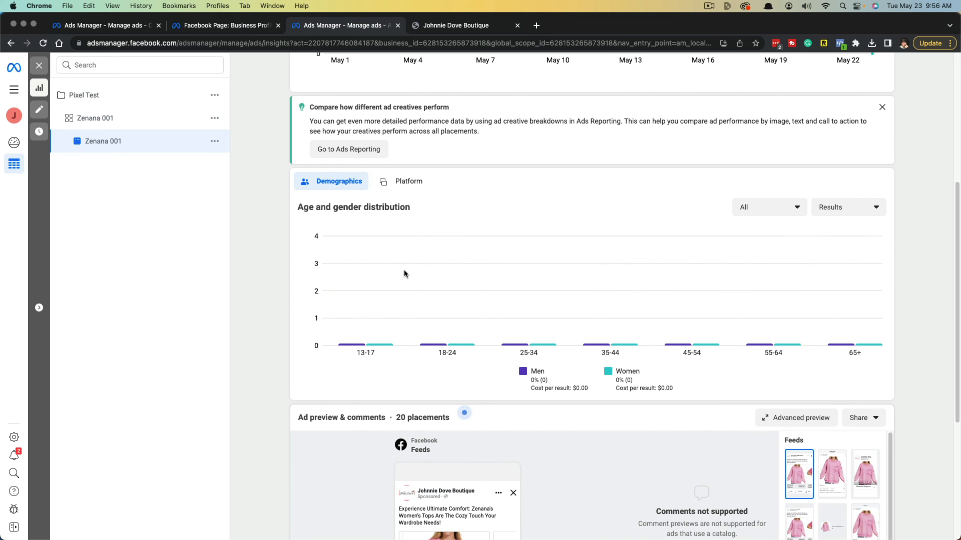
{"action": "scroll", "coordinate": [404, 273], "scroll_direction": "down", "scroll_amount": 4}
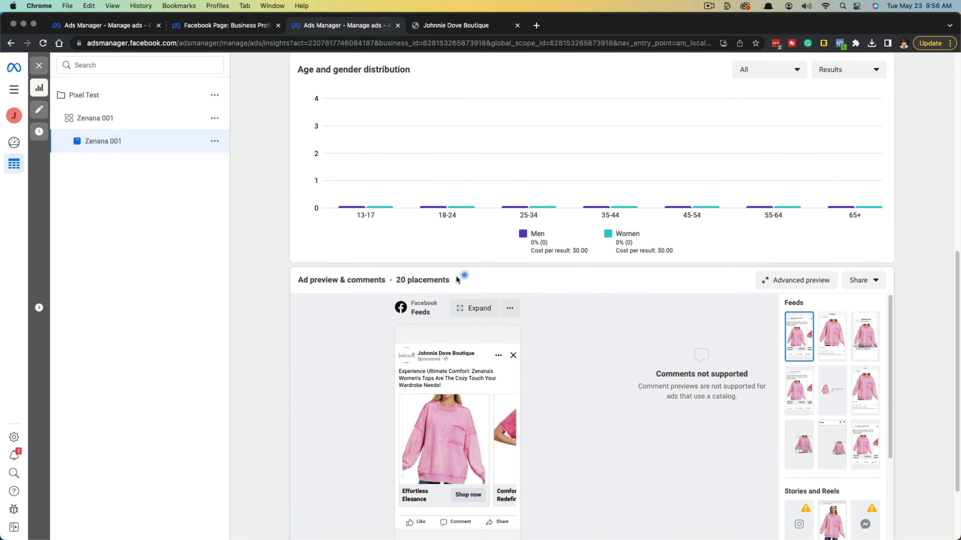
{"action": "left_click", "coordinate": [464, 275]}
{"action": "scroll", "coordinate": [551, 246], "scroll_direction": "up", "scroll_amount": 1}
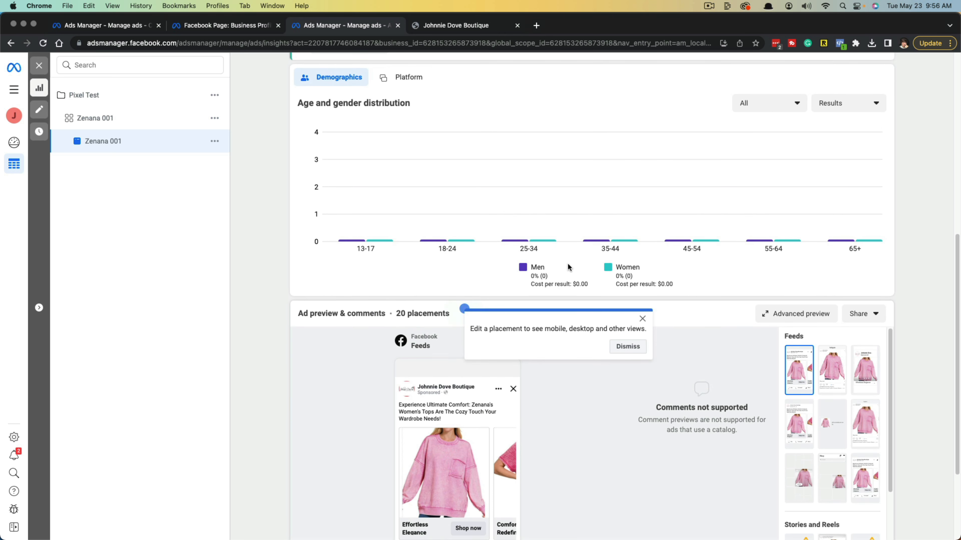
{"action": "scroll", "coordinate": [567, 265], "scroll_direction": "up", "scroll_amount": 3}
{"action": "scroll", "coordinate": [492, 261], "scroll_direction": "up", "scroll_amount": 3}
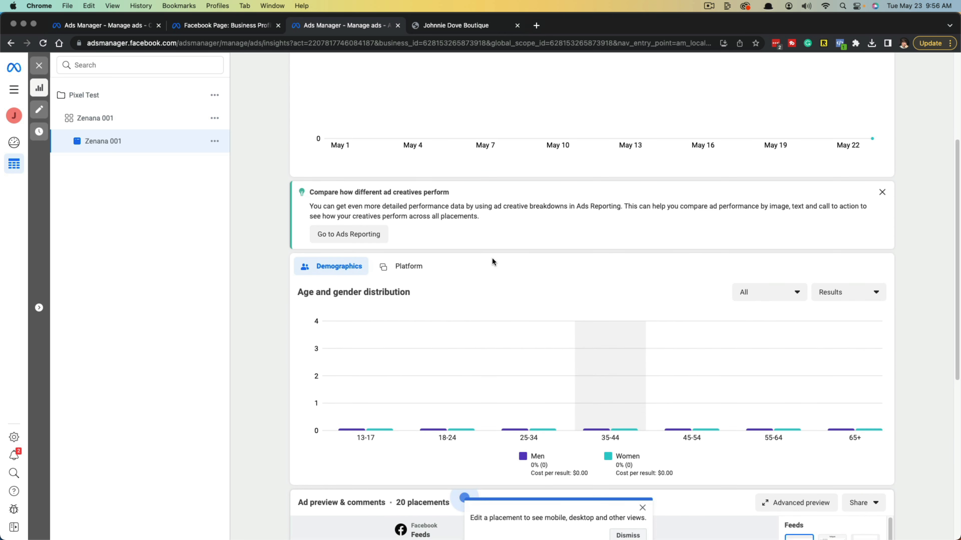
{"action": "scroll", "coordinate": [491, 246], "scroll_direction": "up", "scroll_amount": 3}
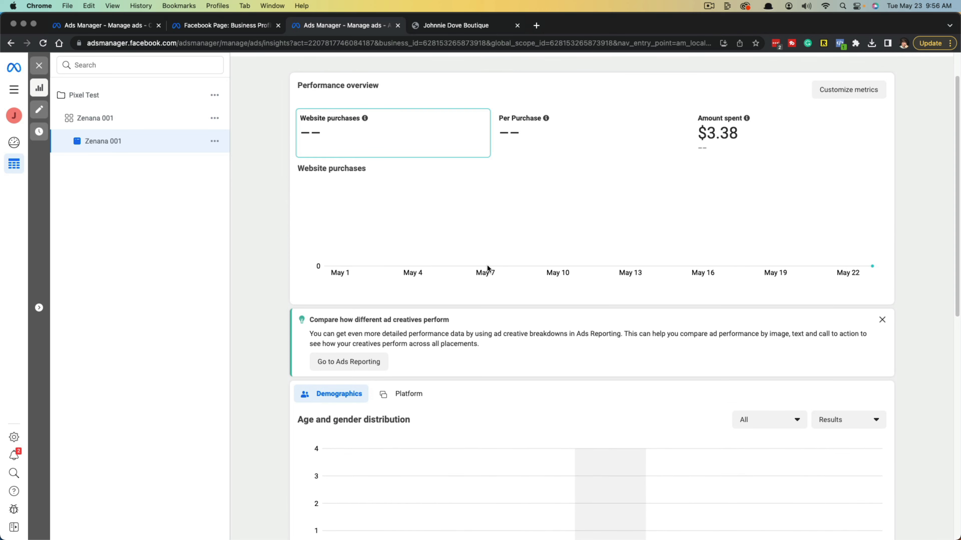
{"action": "scroll", "coordinate": [488, 267], "scroll_direction": "up", "scroll_amount": 2}
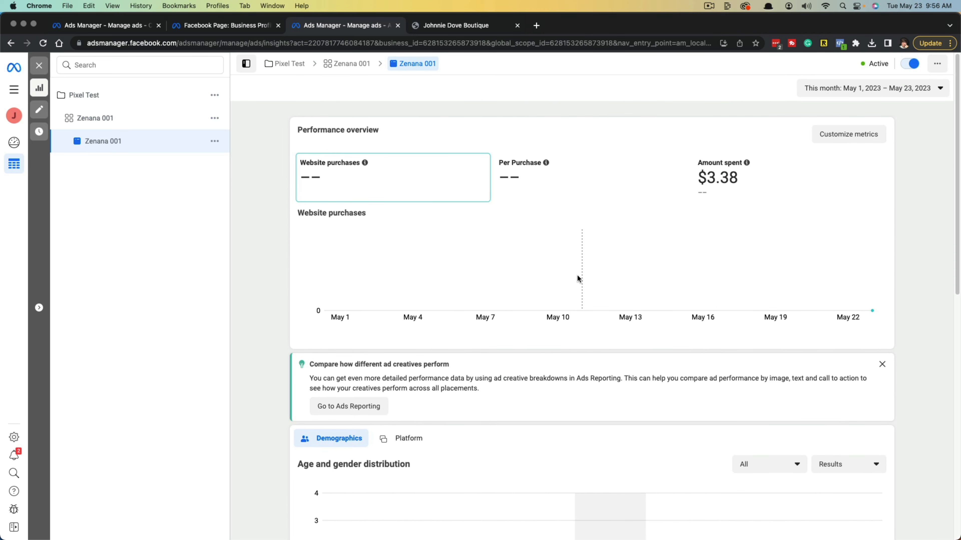
{"action": "left_click", "coordinate": [39, 65]}
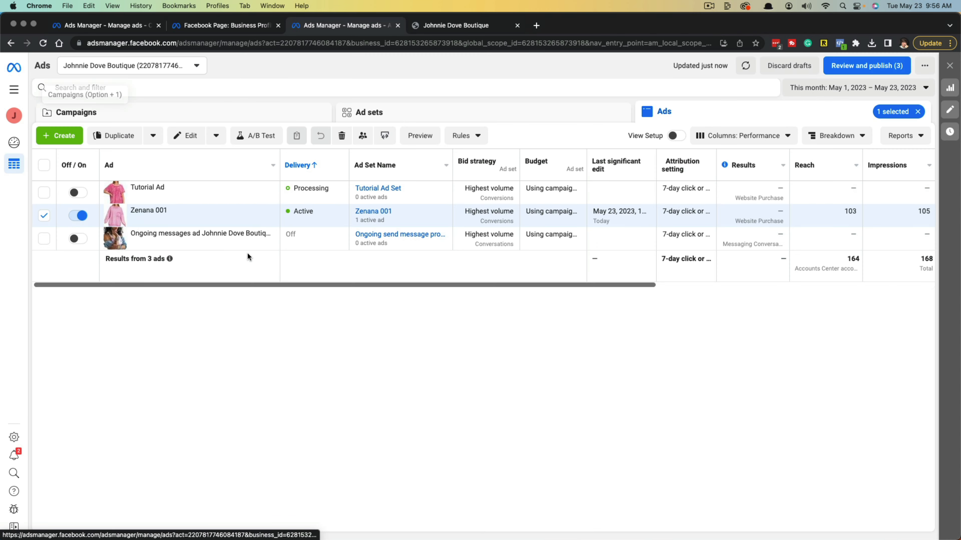